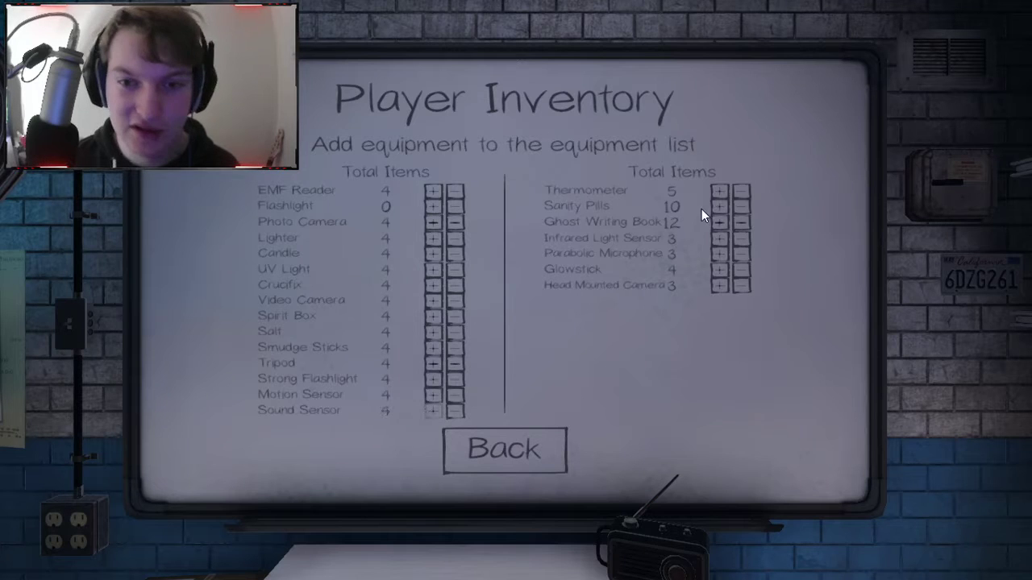
Lower the Thermometer and Sanity Pills counts, return to the lobby and mark ready
click(718, 237)
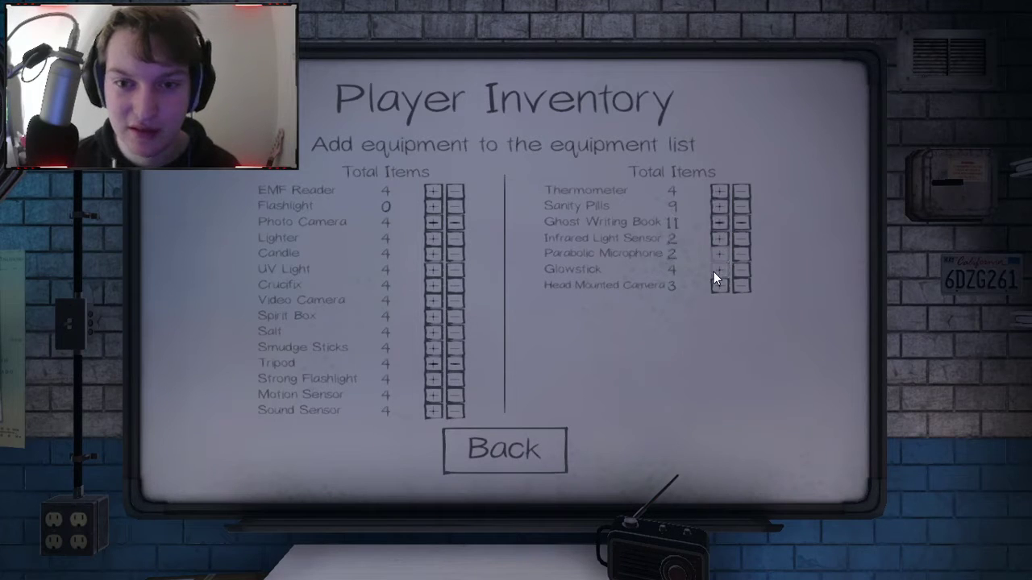
click(718, 269)
click(468, 467)
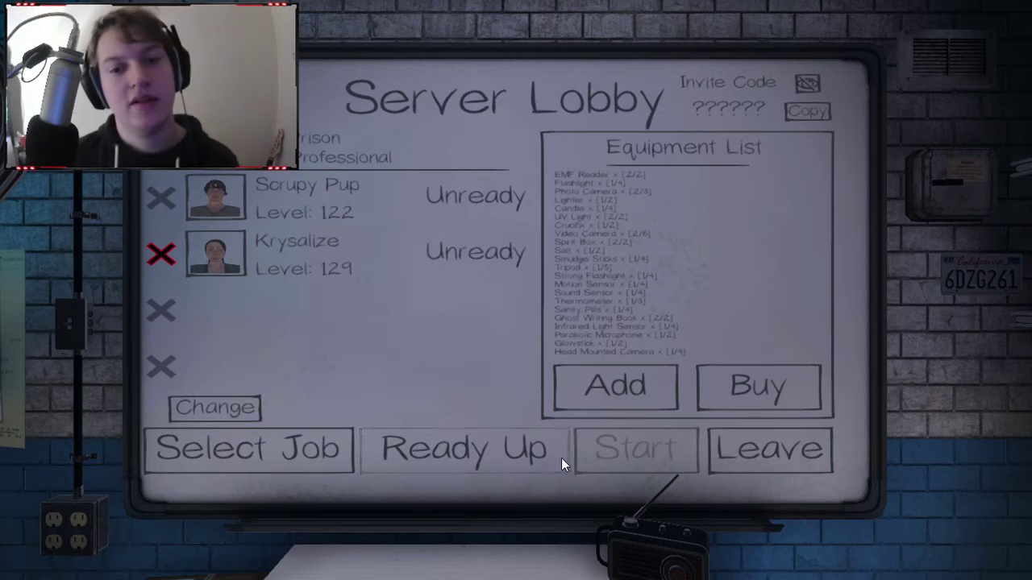
click(532, 451)
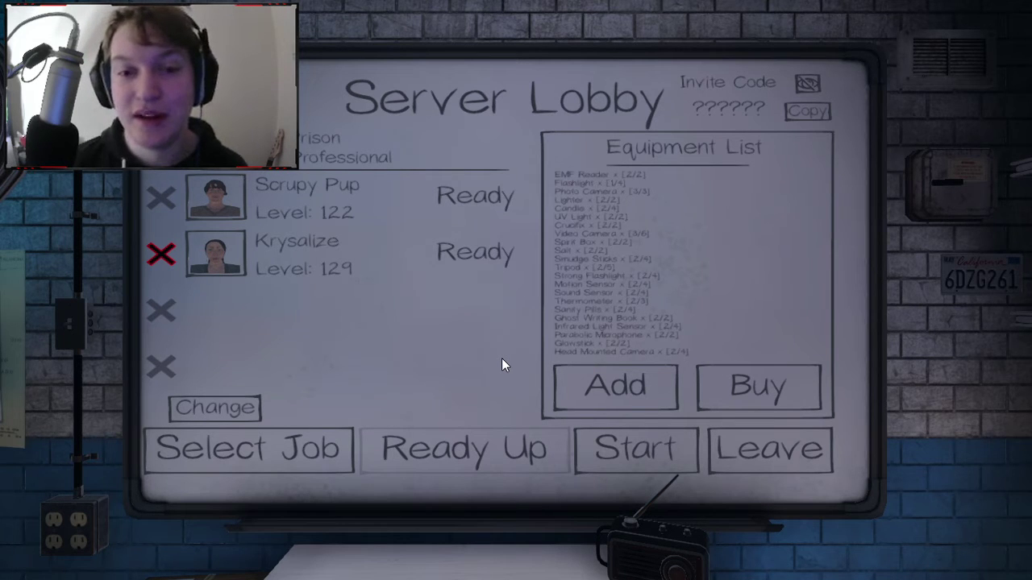
Start the match from the lobby now that both players are ready
click(635, 450)
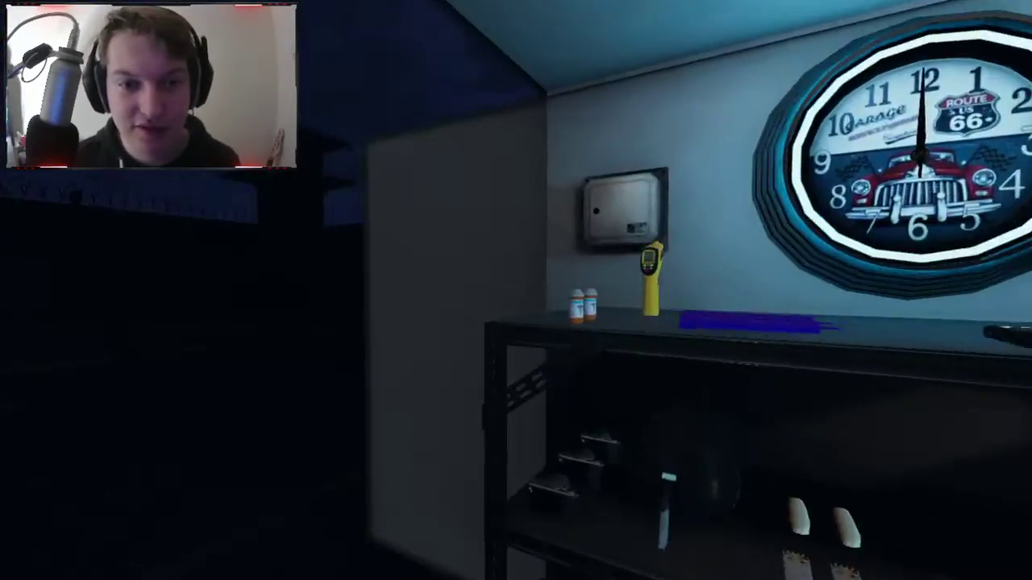
Pick up the thermometer from the truck's equipment shelf
key(e)
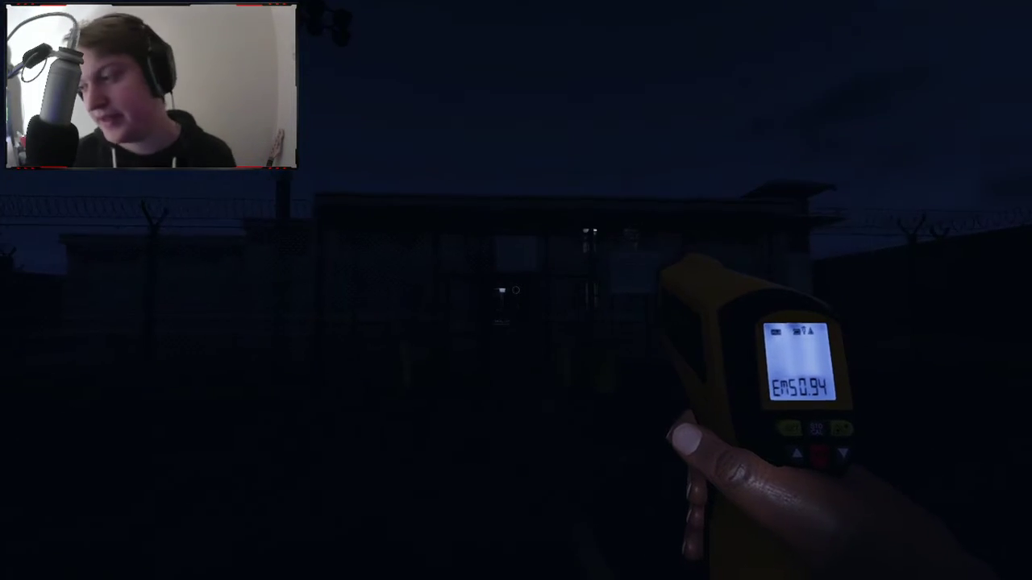
Switch on the thermometer for the walk to the prison entrance
right_click(516, 290)
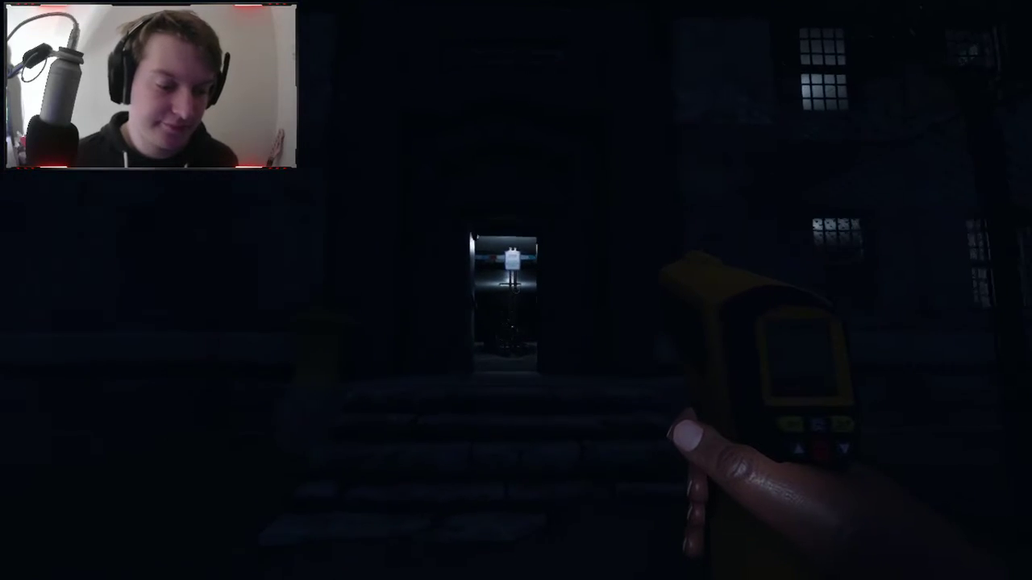
Walk through the entrance and metal detector into the waiting room with chairs
key(w)
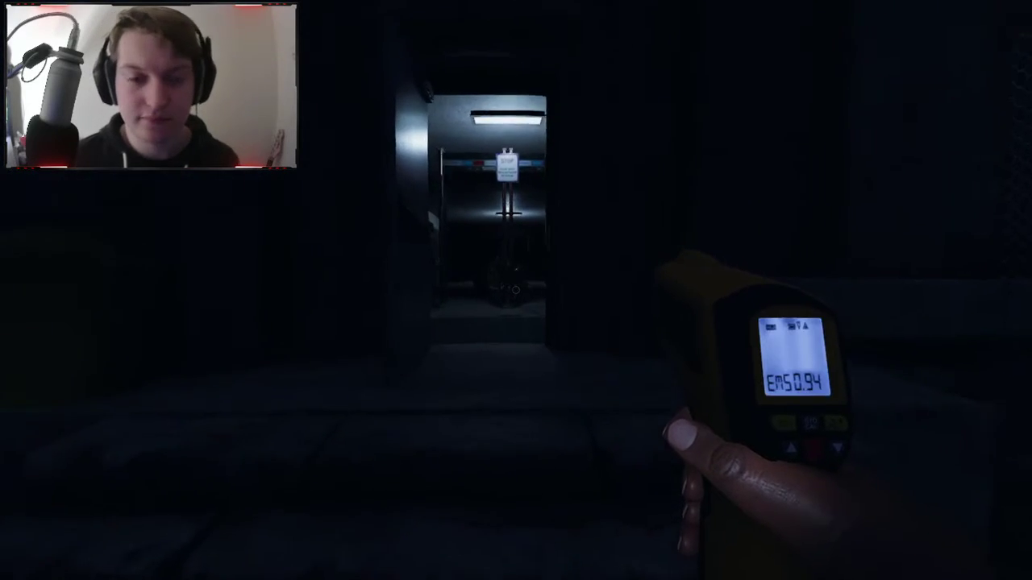
key(w)
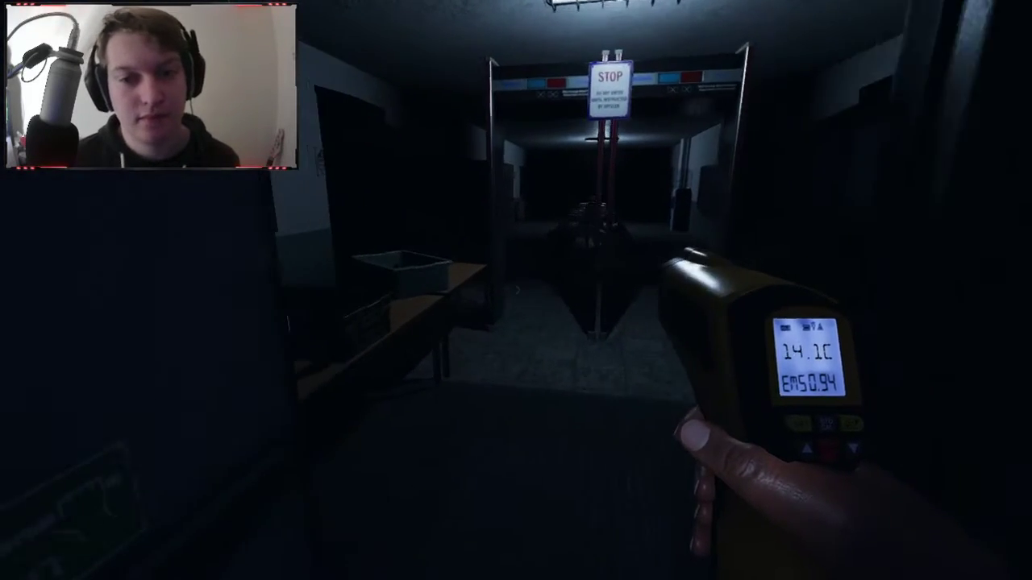
key(w)
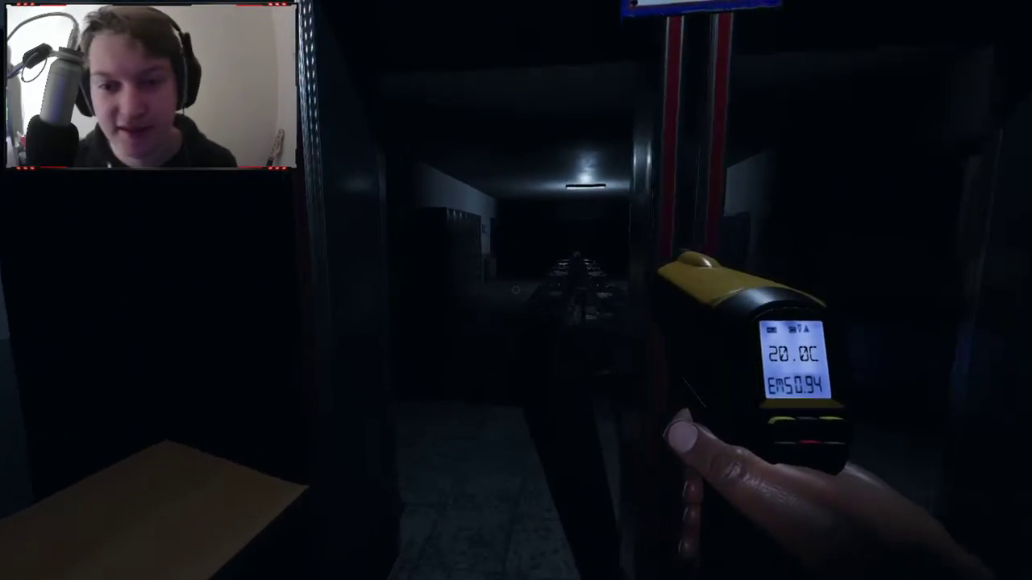
key(w)
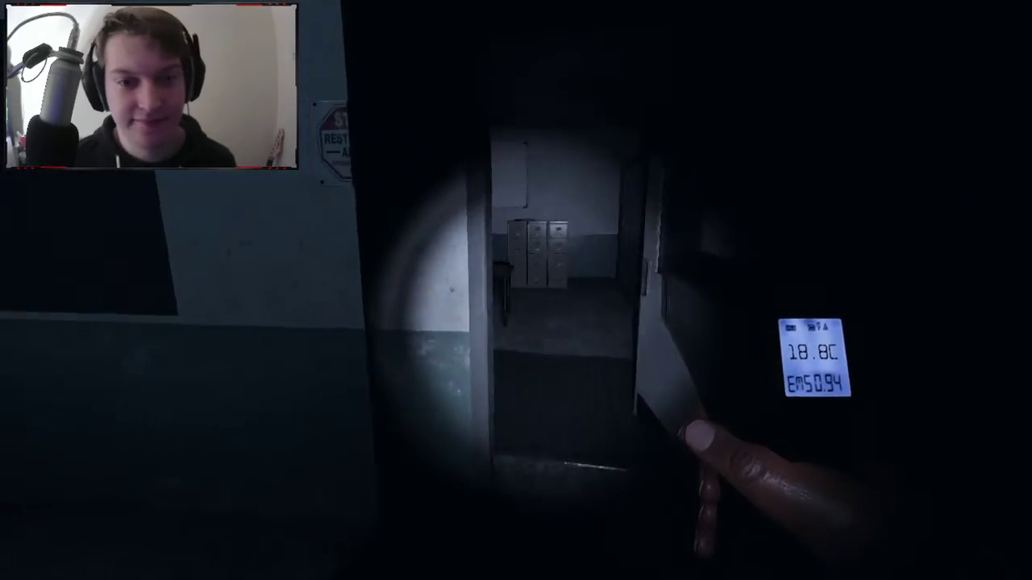
key(w)
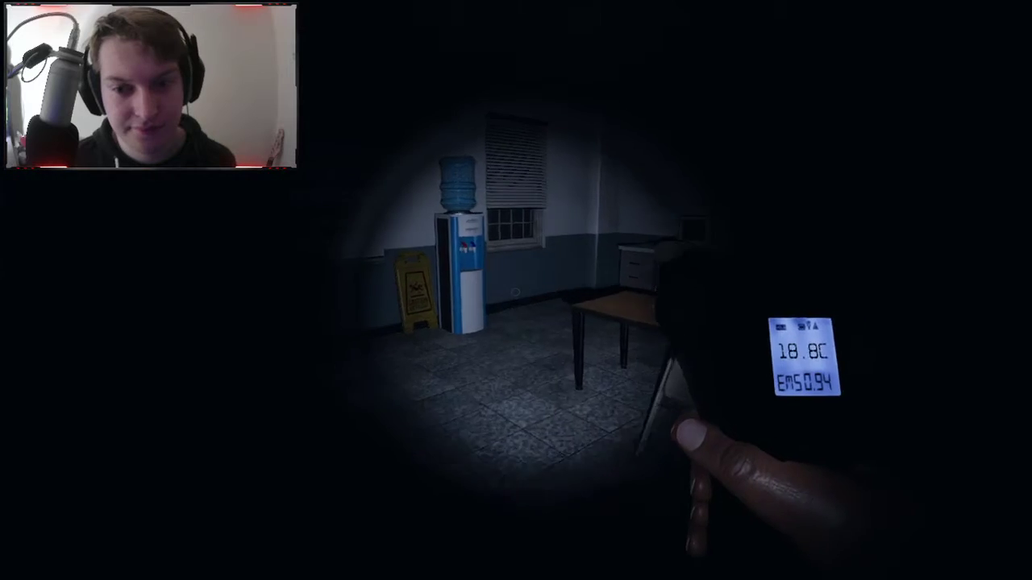
key(w)
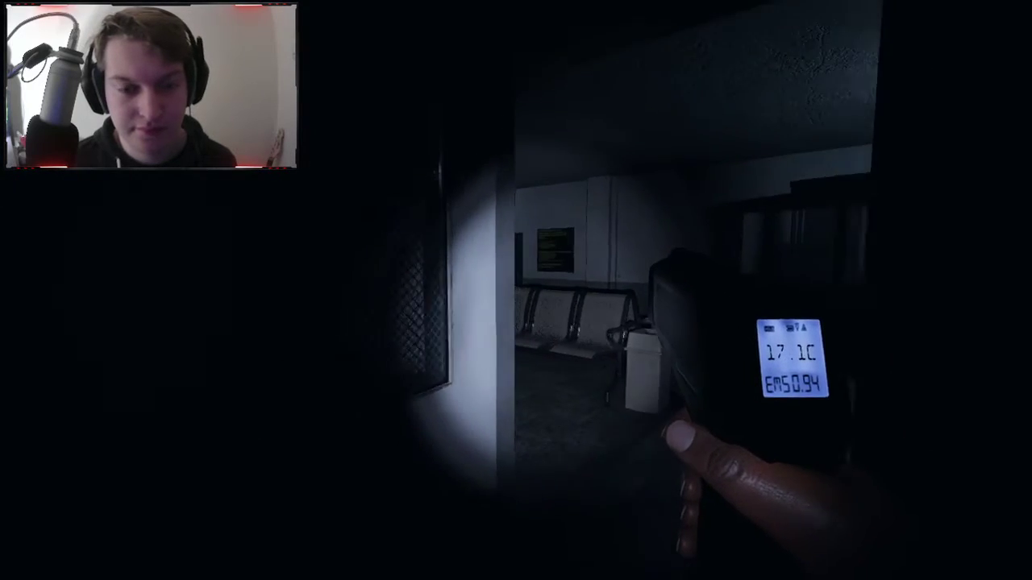
Continue down the locker corridor into the visiting room, heading for the white door
key(w)
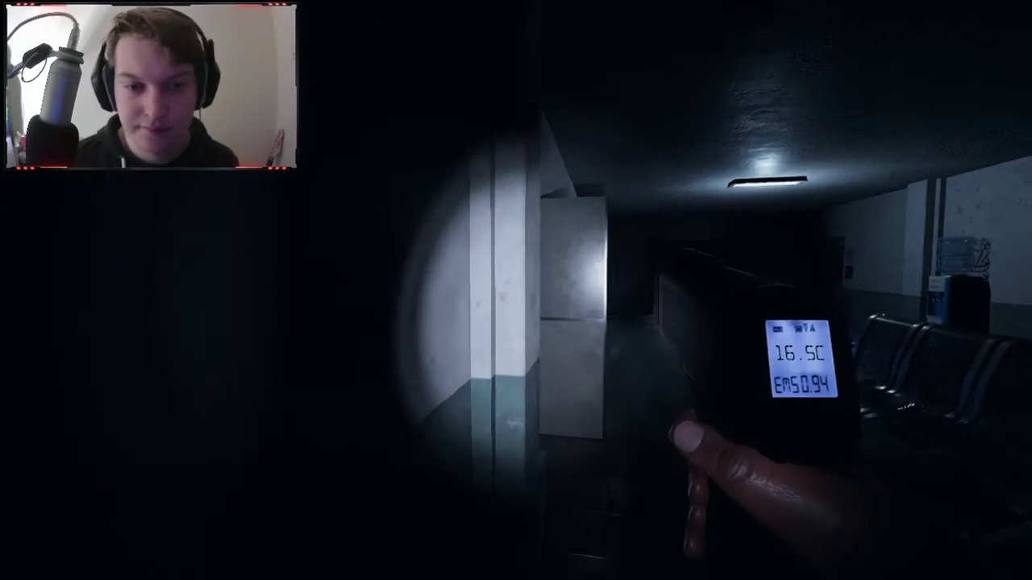
key(w)
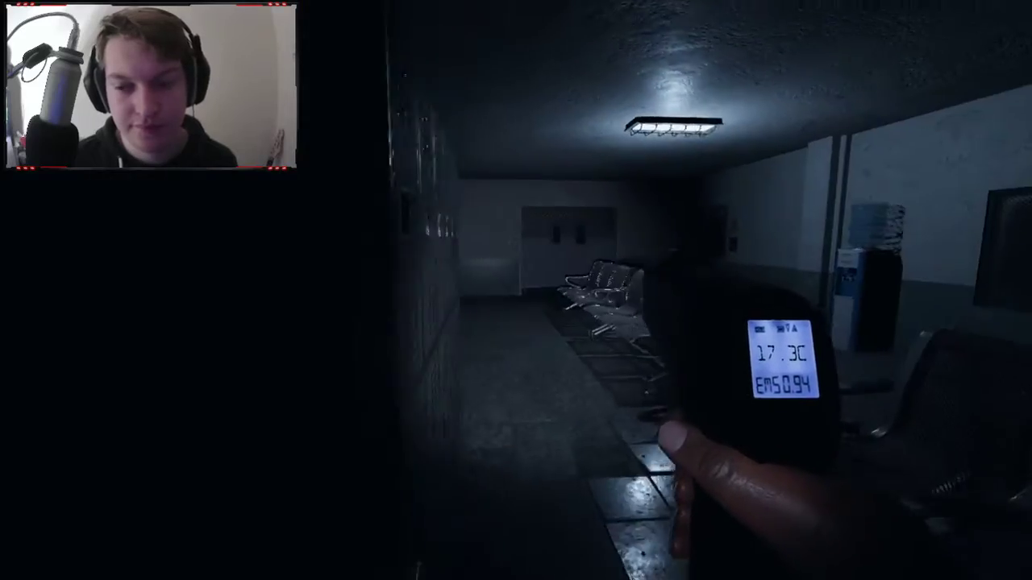
key(w)
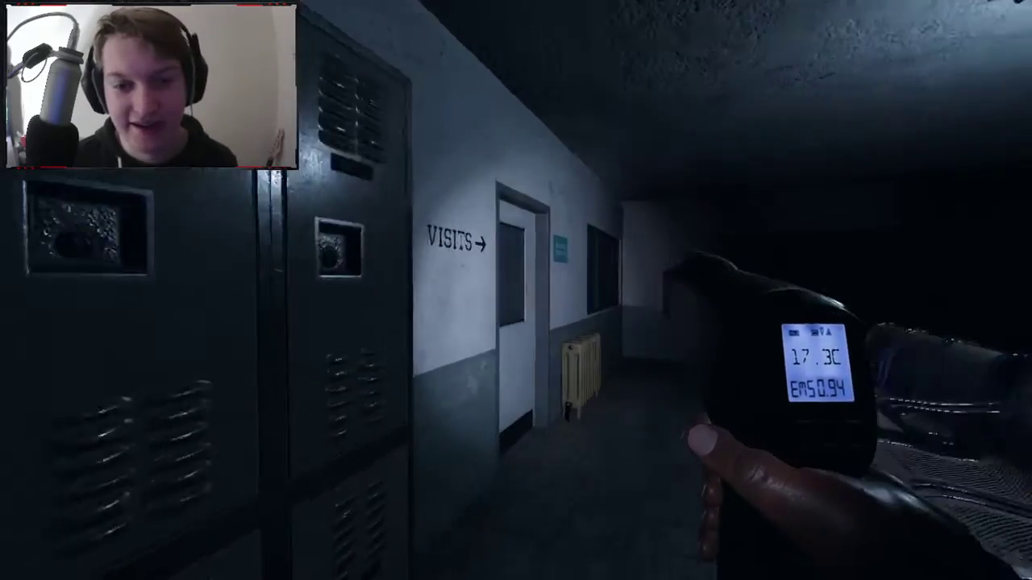
key(w)
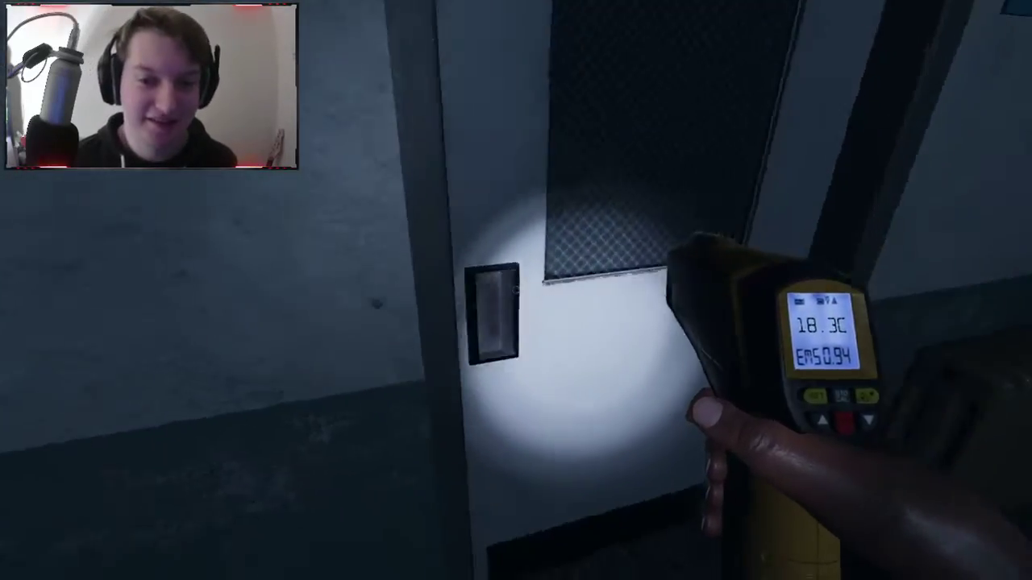
key(w)
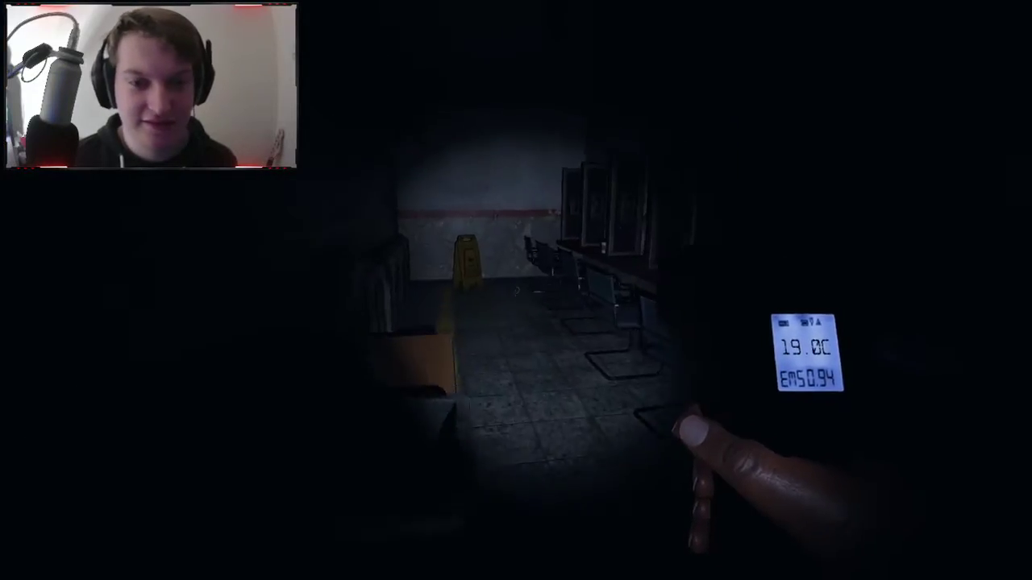
key(w)
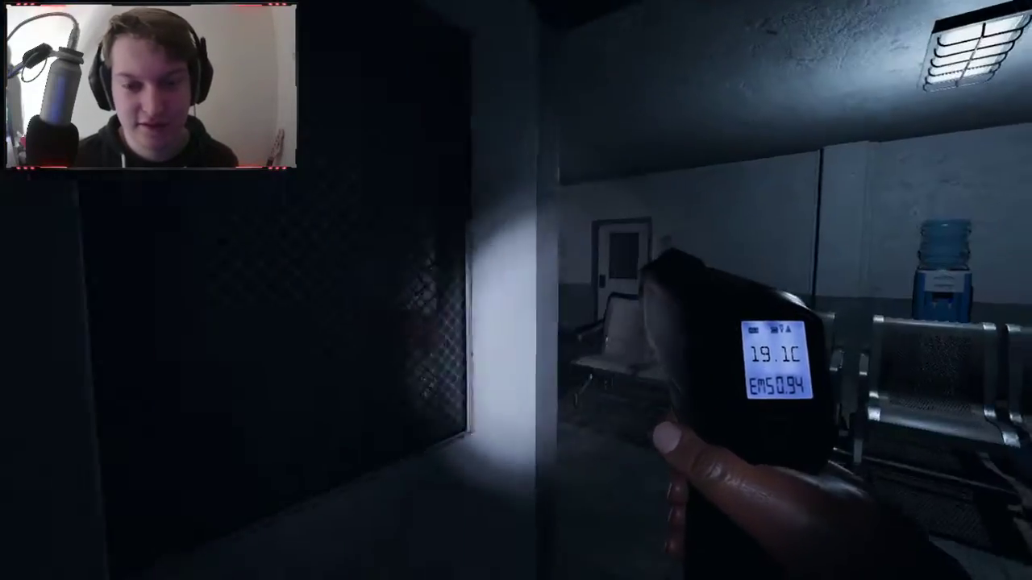
key(w)
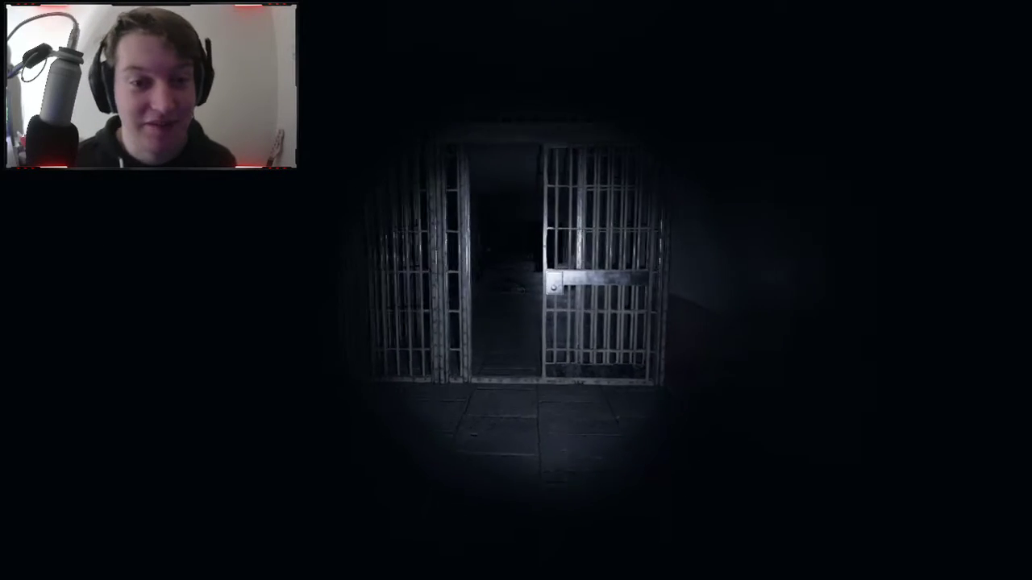
Walk from the cell gate through the corridor, waiting room and checkpoint to the exit
key(w)
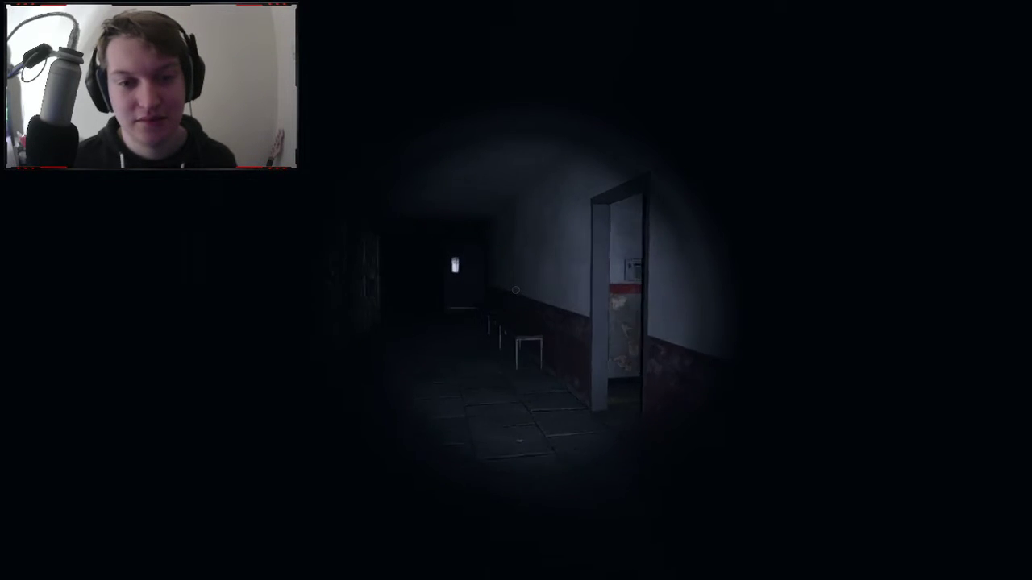
key(w)
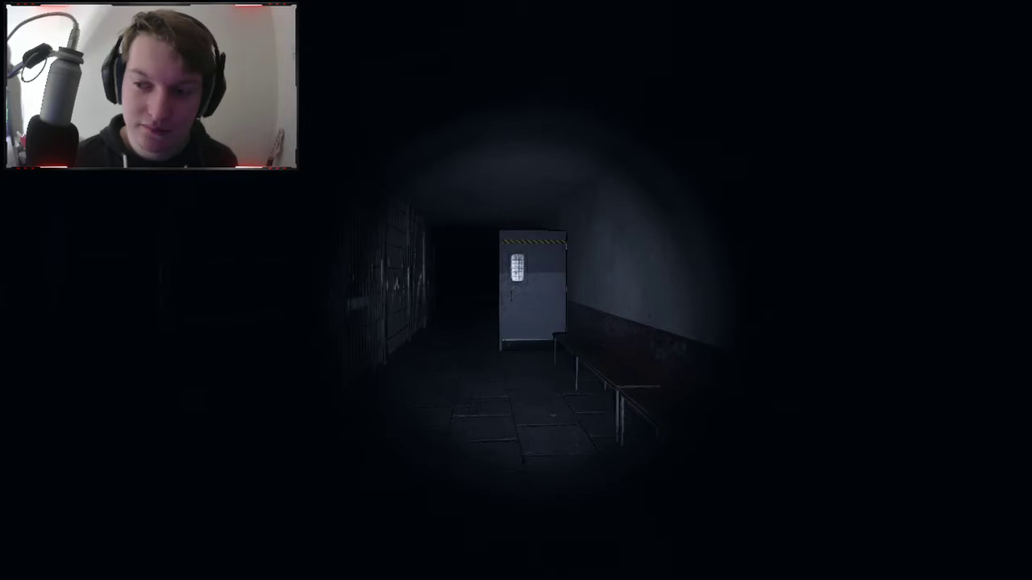
key(w)
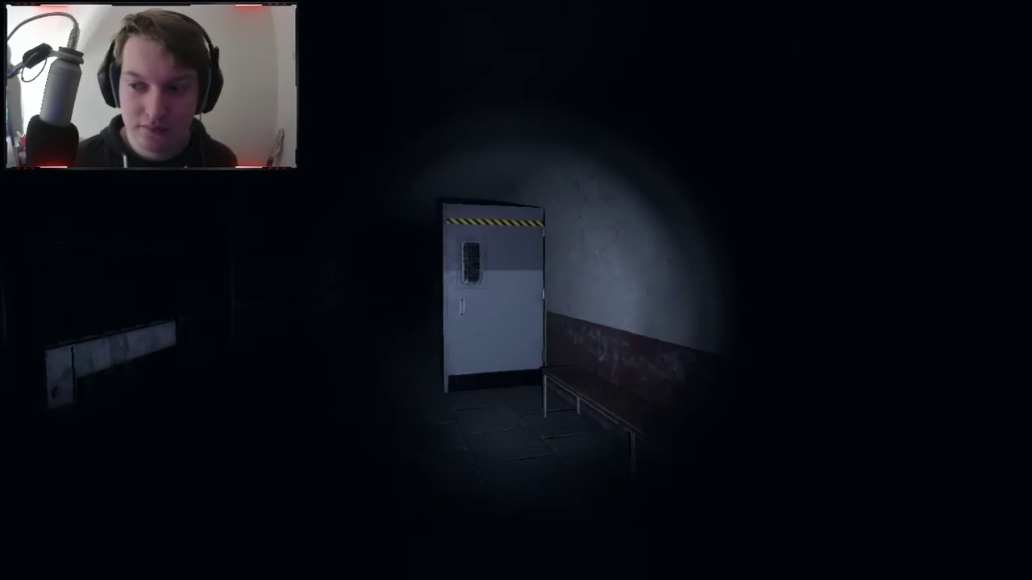
key(w)
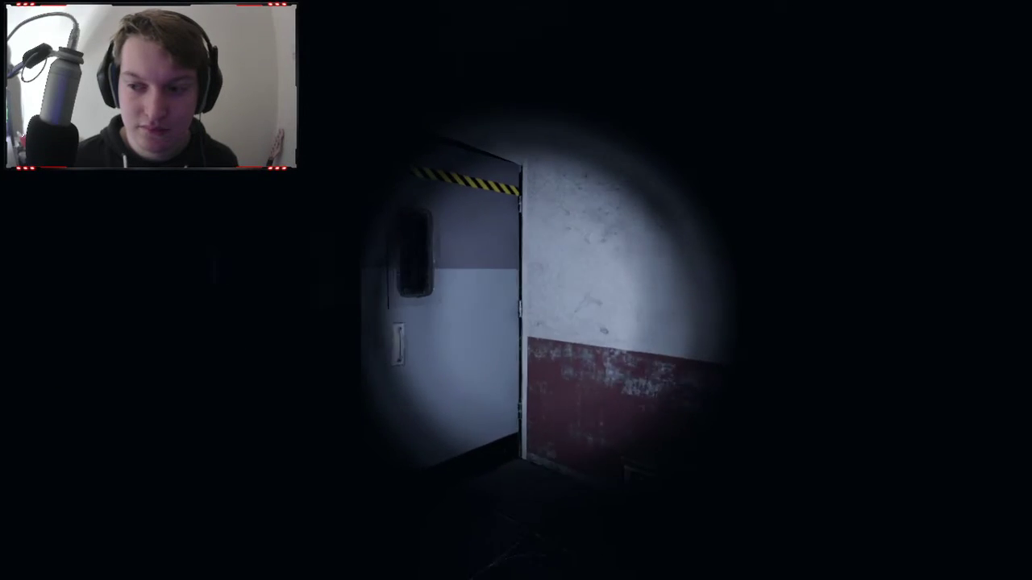
key(w)
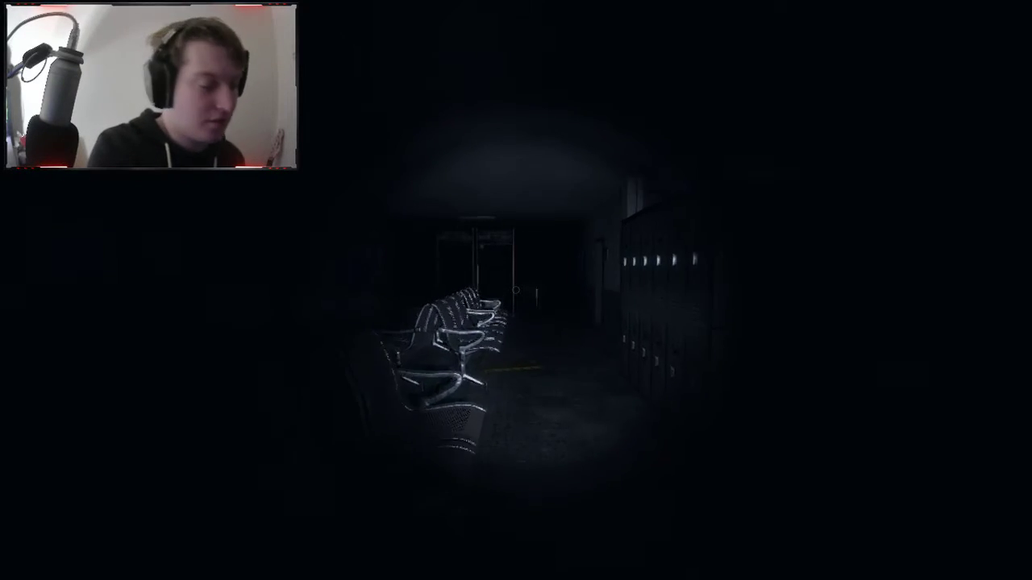
key(w)
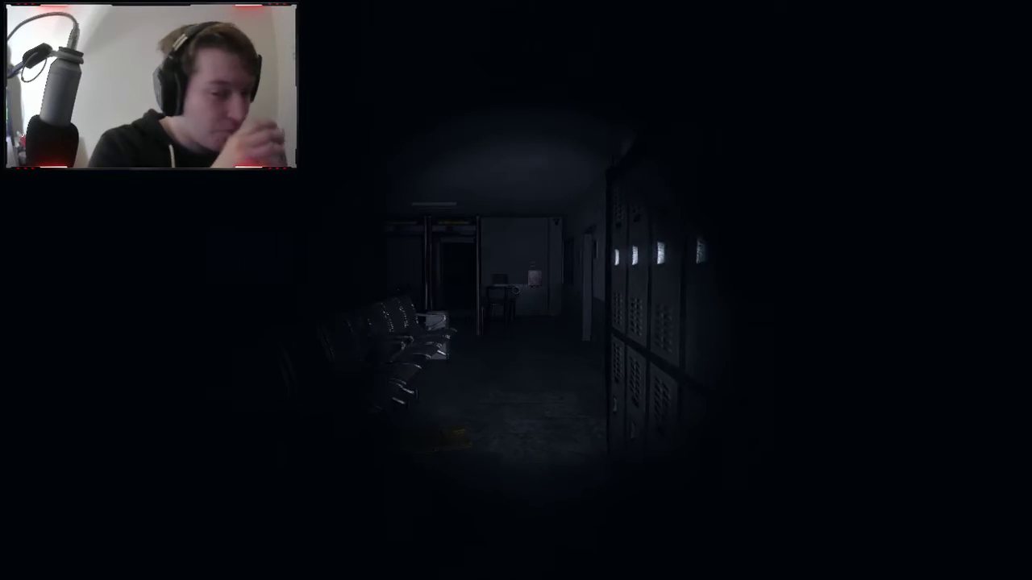
key(w)
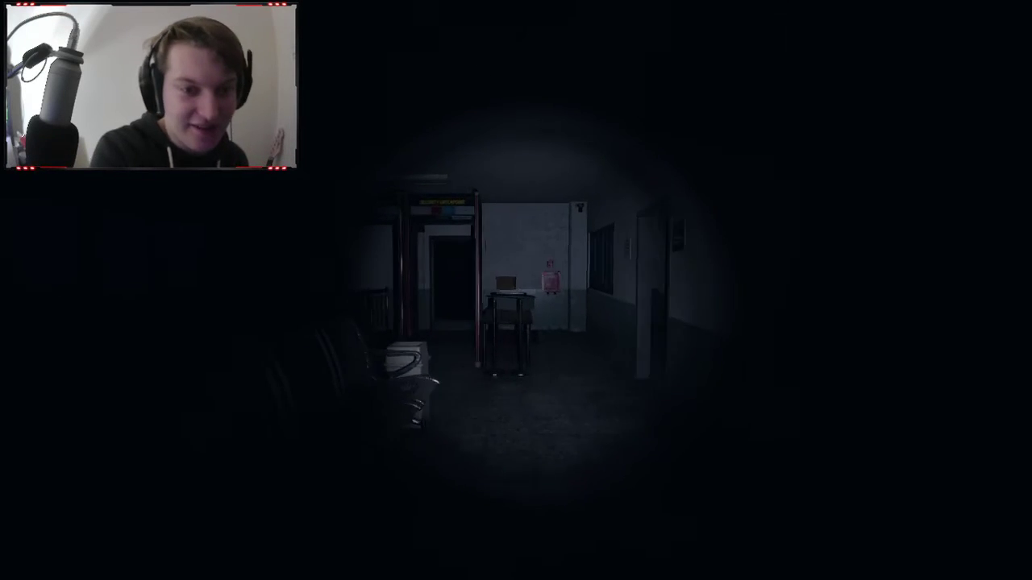
key(w)
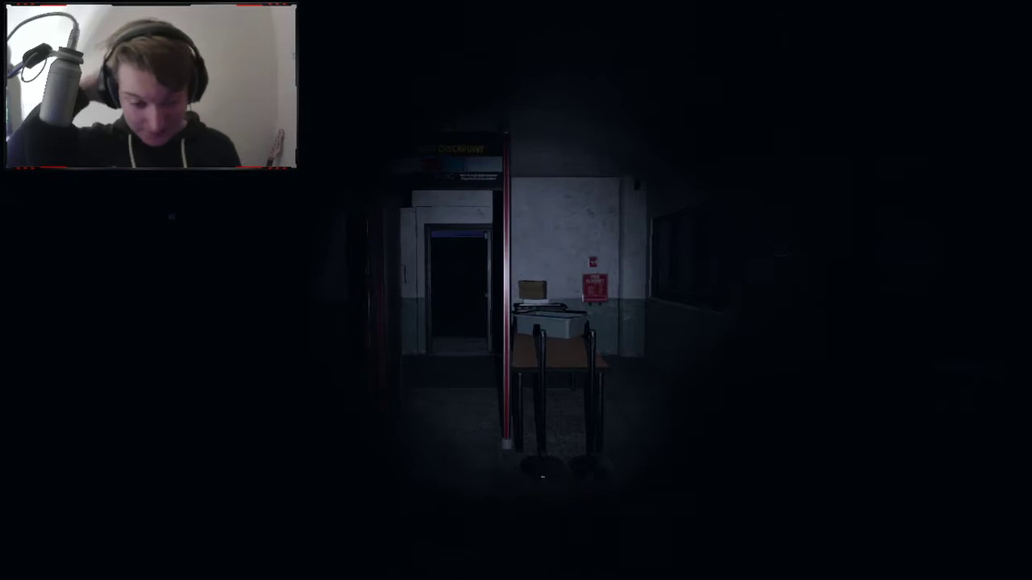
key(w)
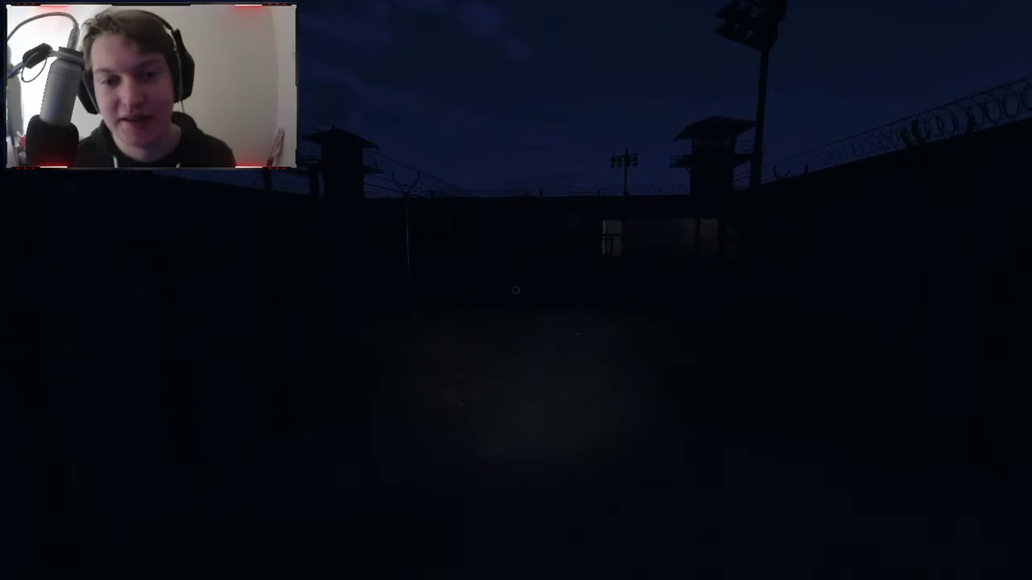
Cross the yard, pick up the yellow item, and go through the gate into the truck
key(w)
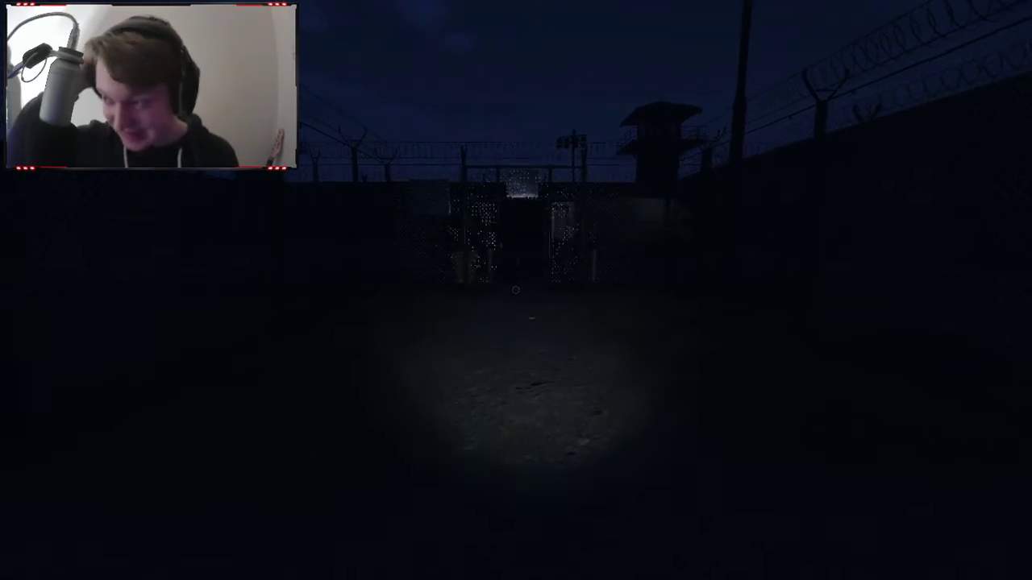
key(w)
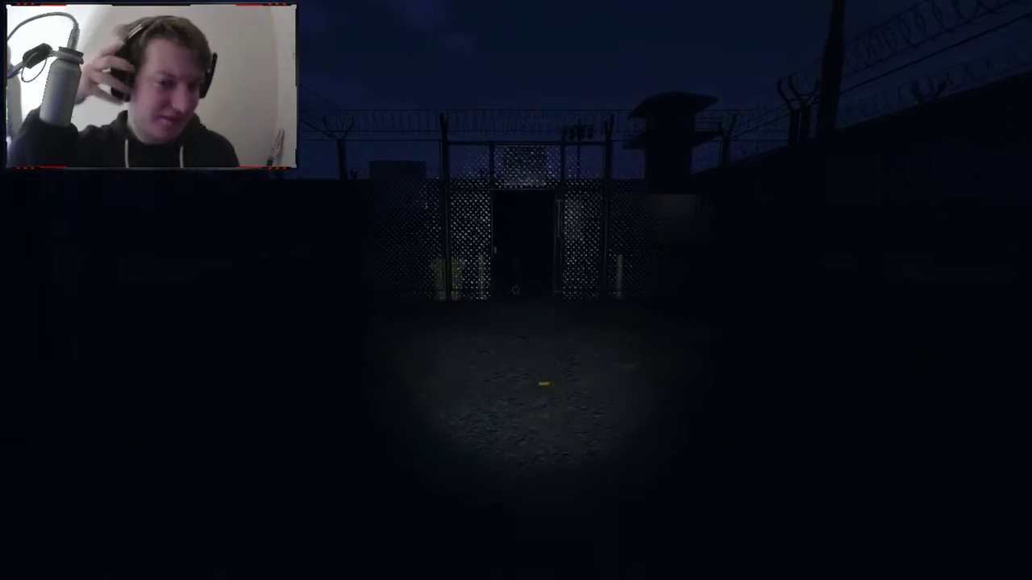
key(e)
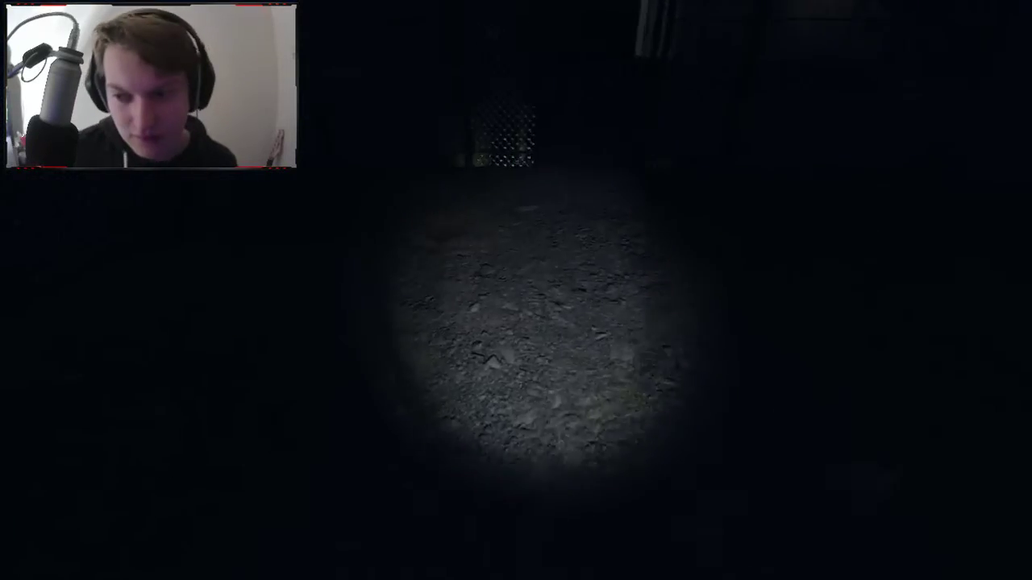
key(w)
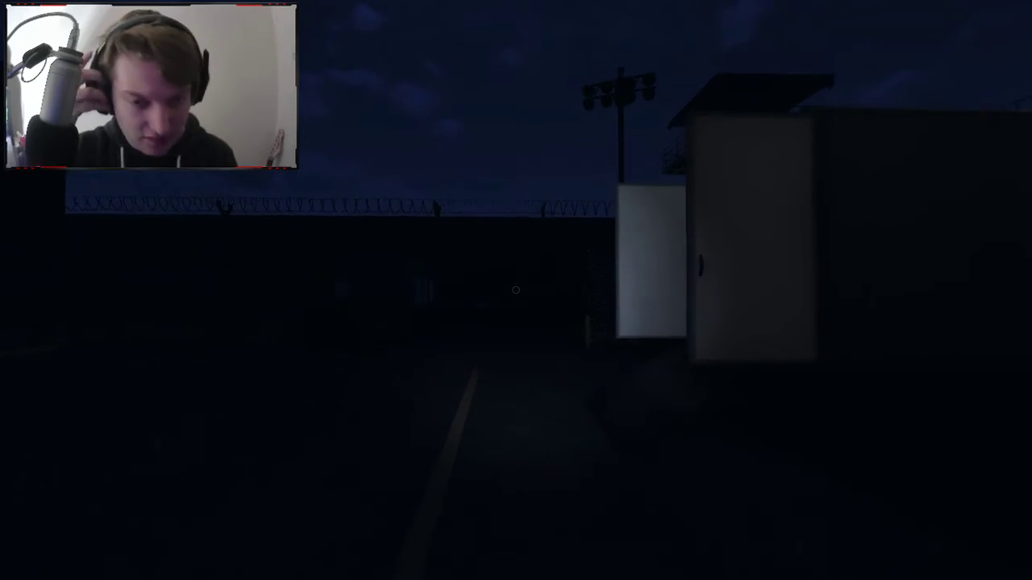
key(w)
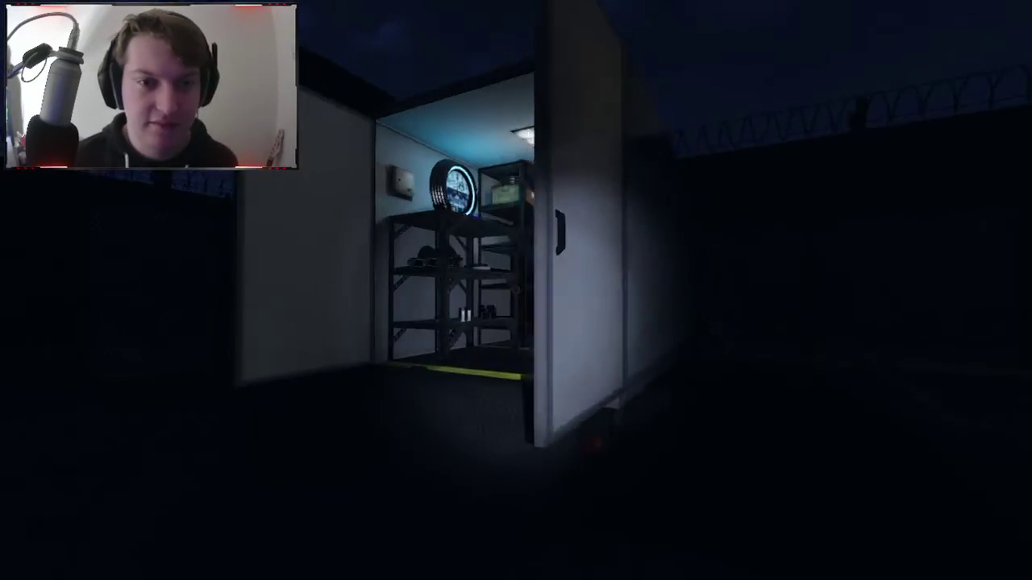
key(w)
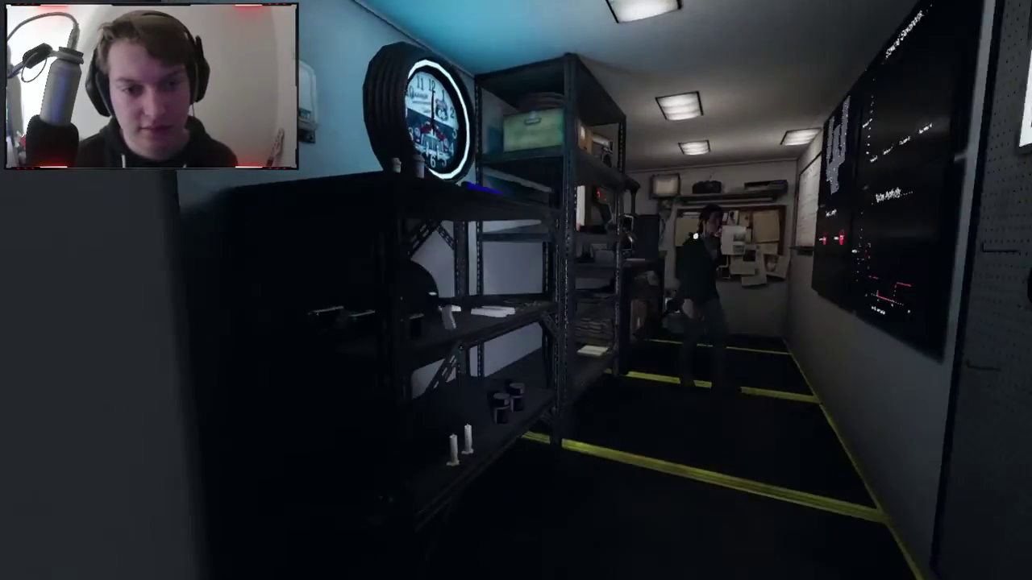
Study the prison map and Team Sanity readings up close, then step back
key(w)
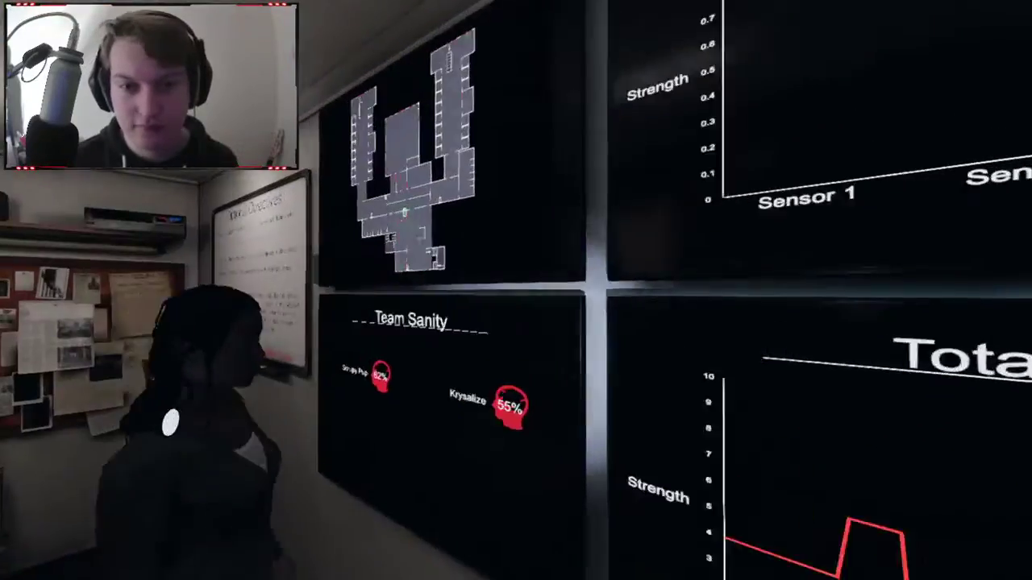
key(w)
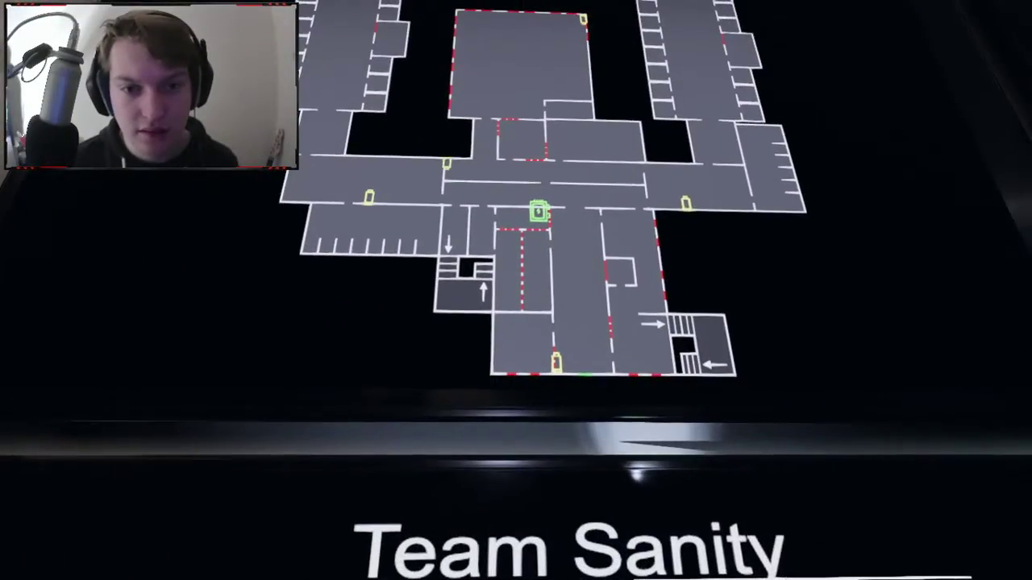
key(w)
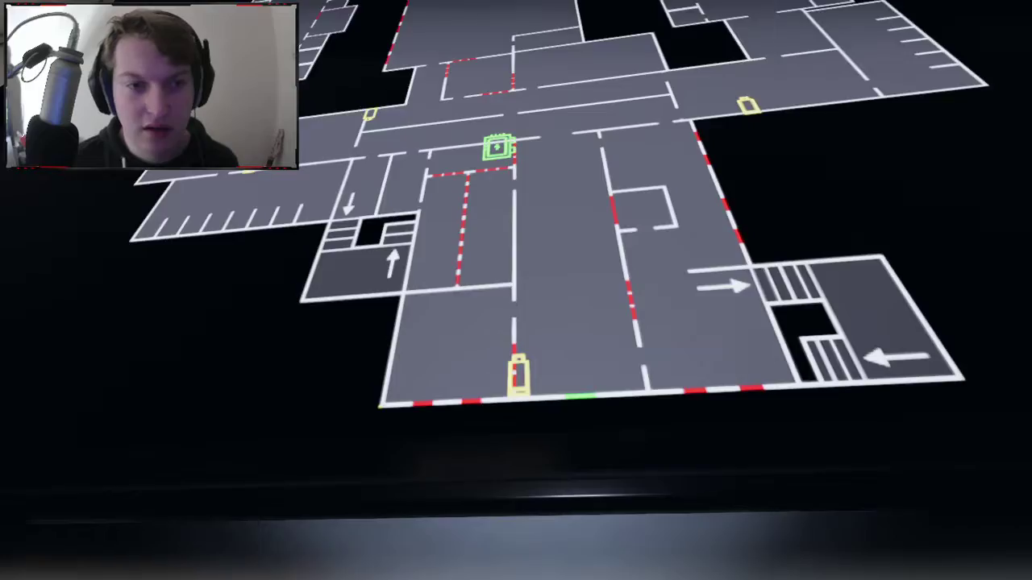
key(s)
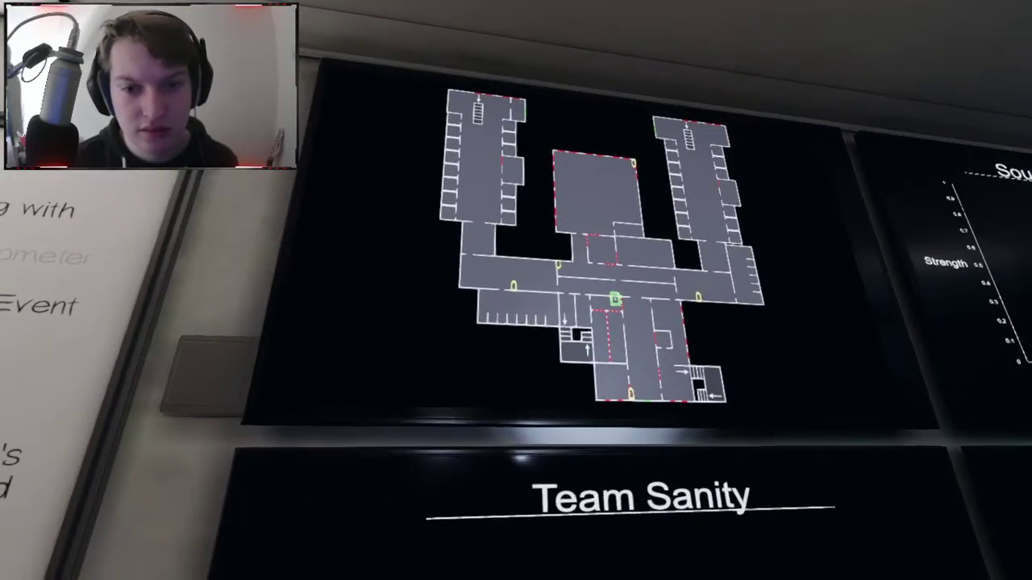
key(s)
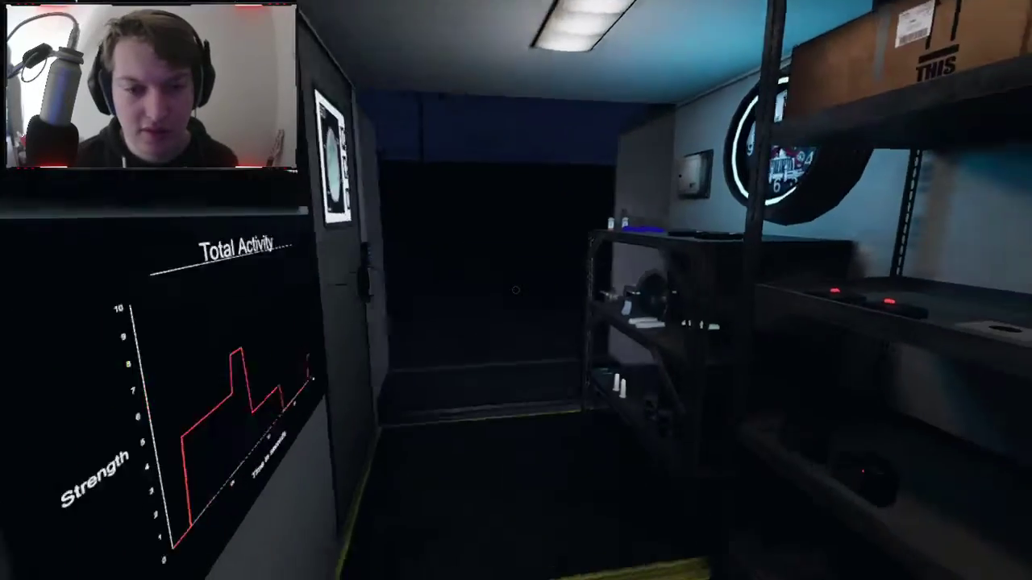
Inspect the truck's equipment shelves and printer desk, then exit into the yard
key(w)
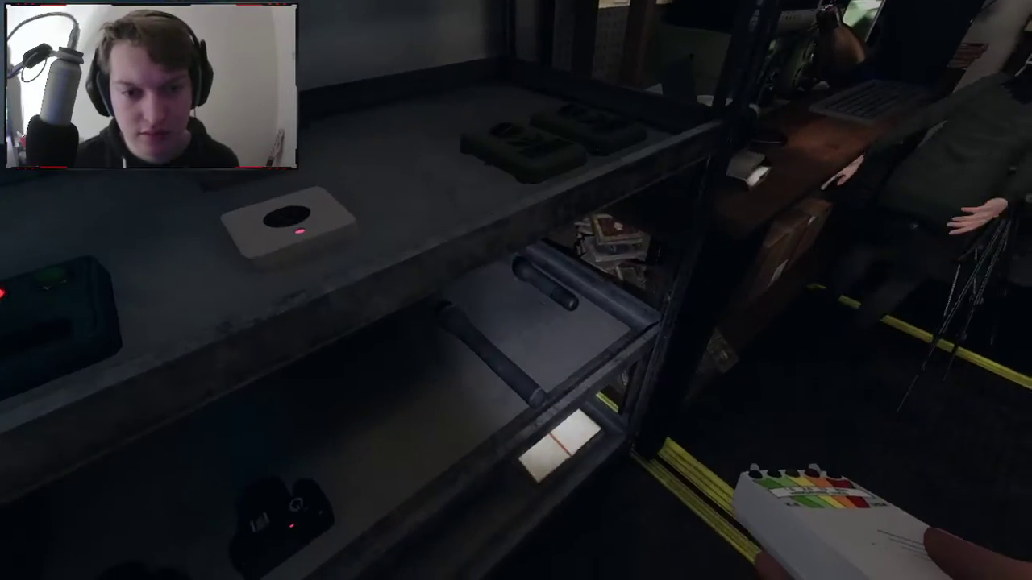
key(w)
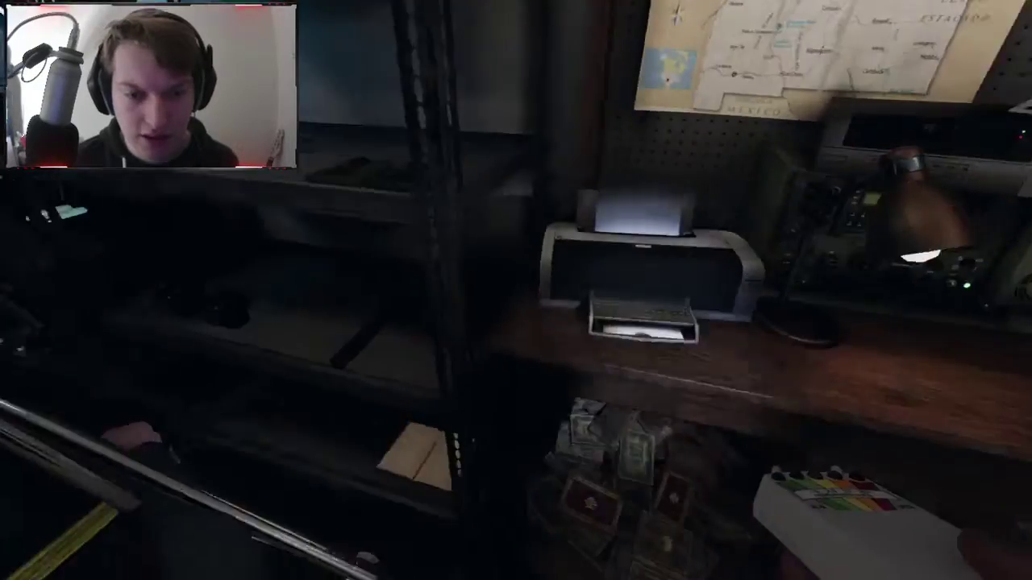
key(w)
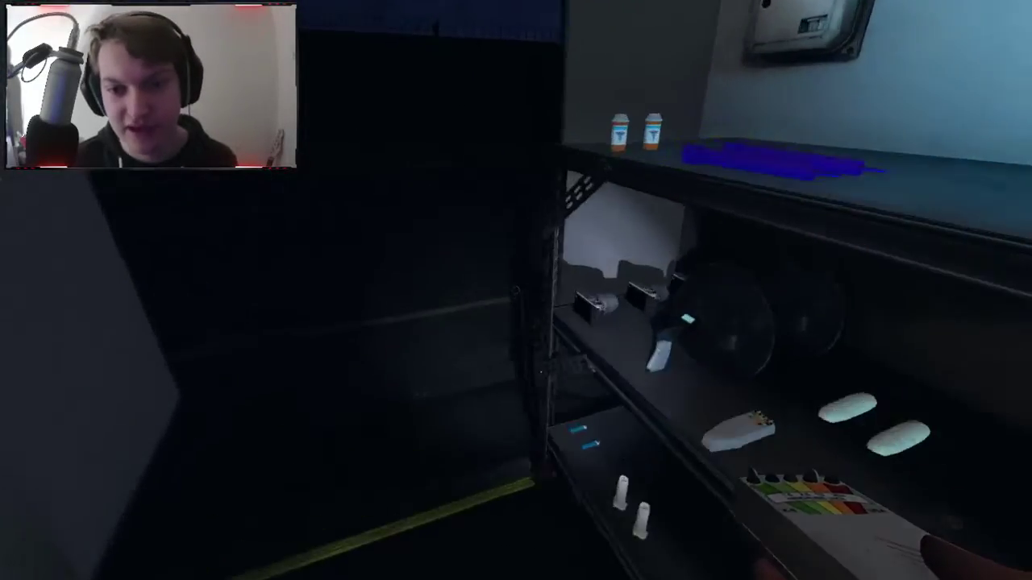
key(w)
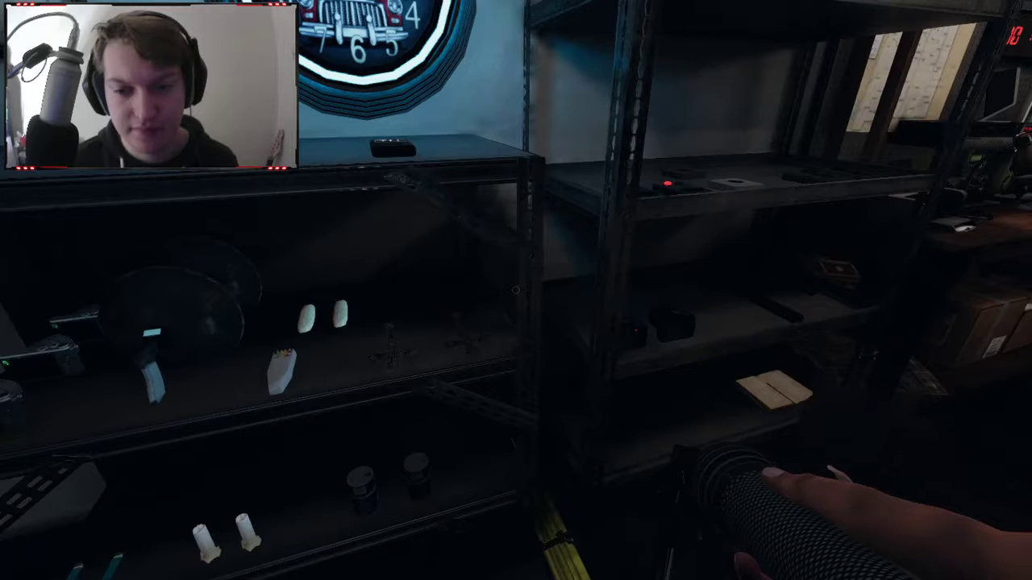
key(w)
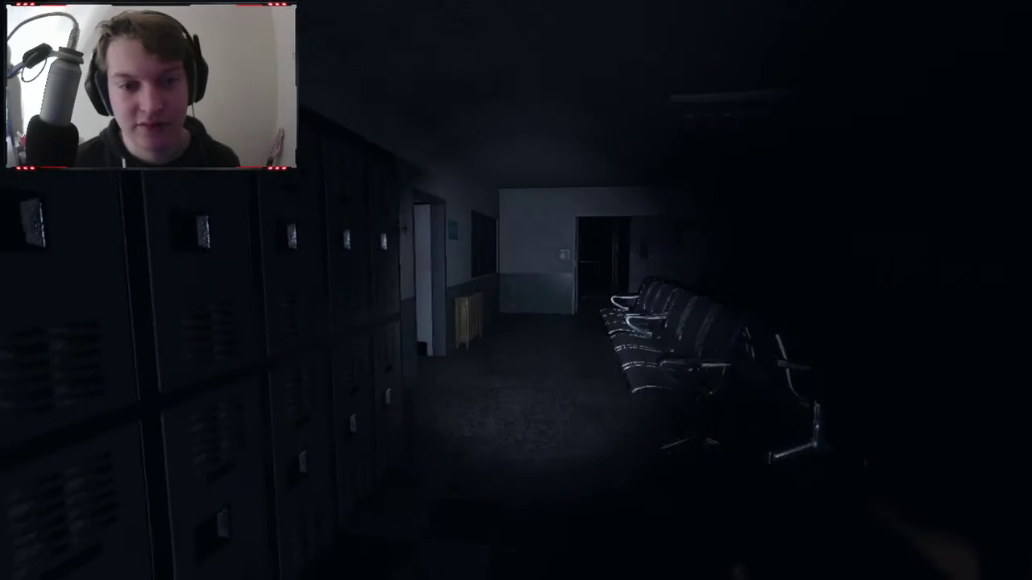
Turn on the flashlight and head back through the visits doorway
key(f)
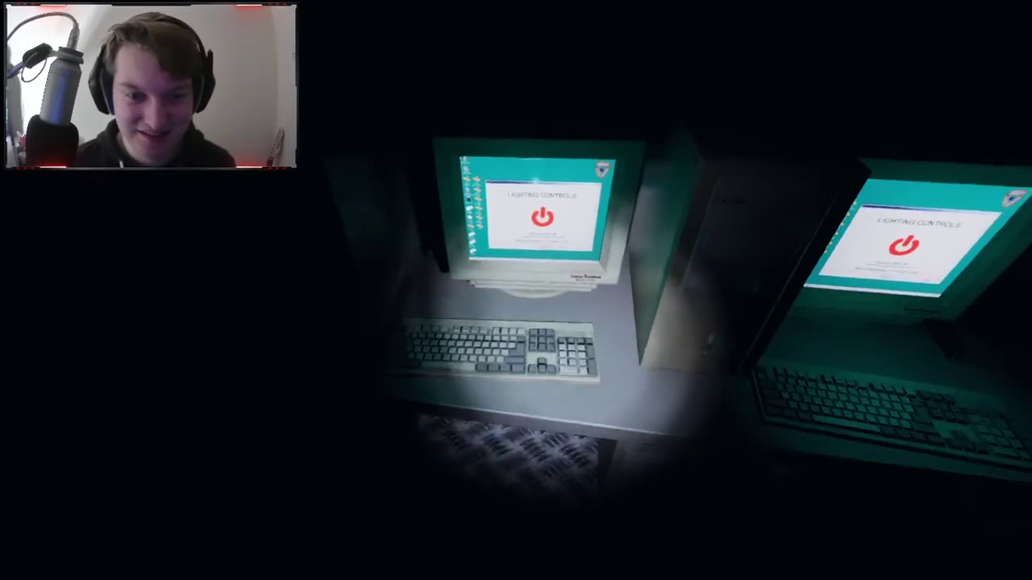
Switch on the prison lighting at the control computers and step back toward the cell block
key(w)
key(w)
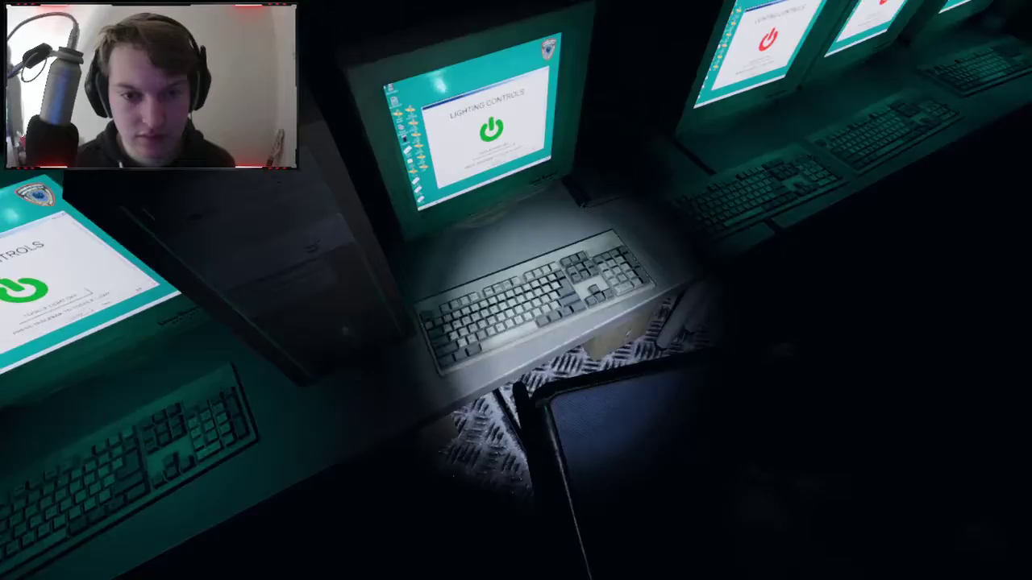
key(s)
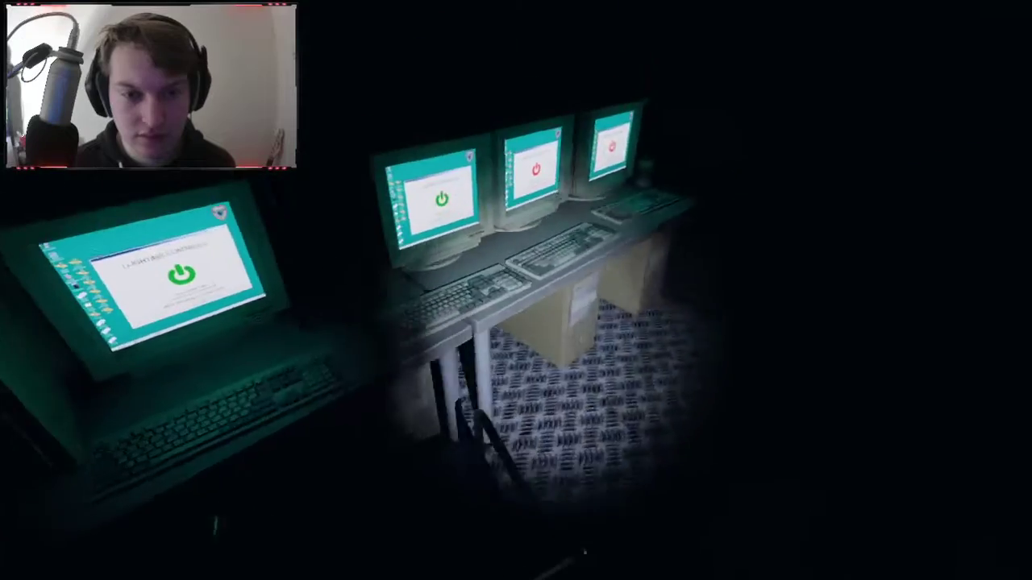
key(w)
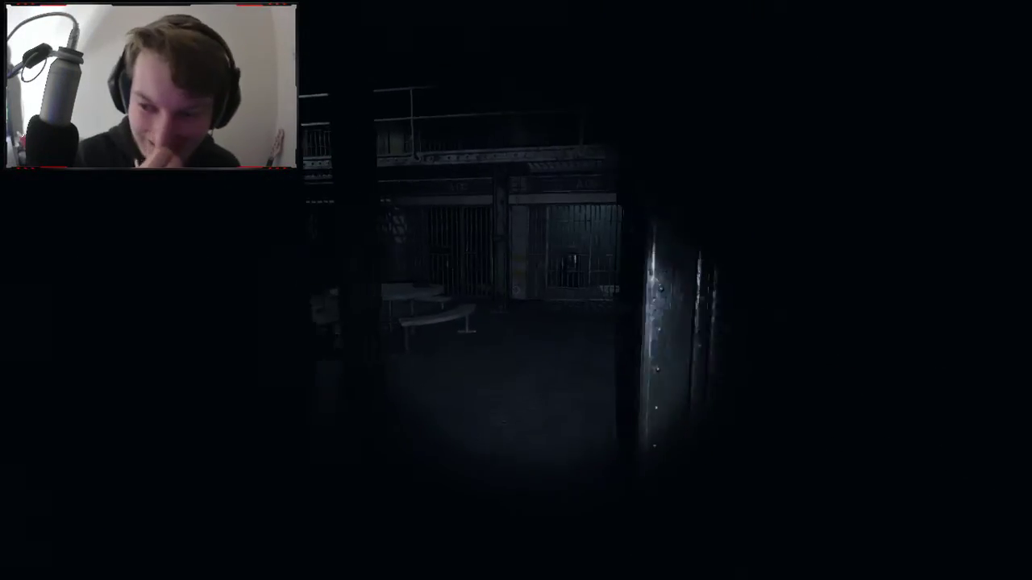
Cross the cell block, climb the staircase and follow the upper walkway past the cells
key(w)
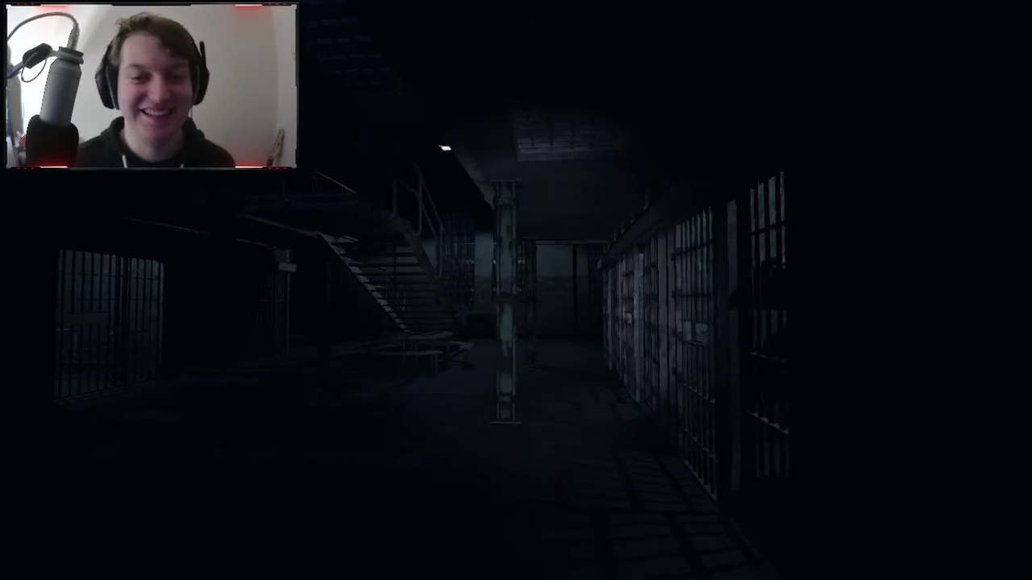
key(w)
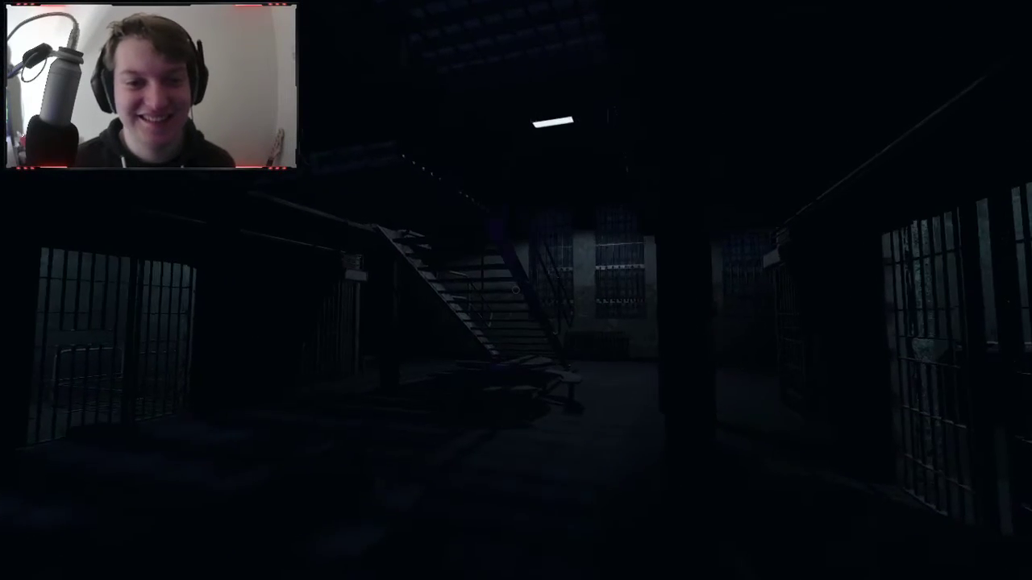
key(w)
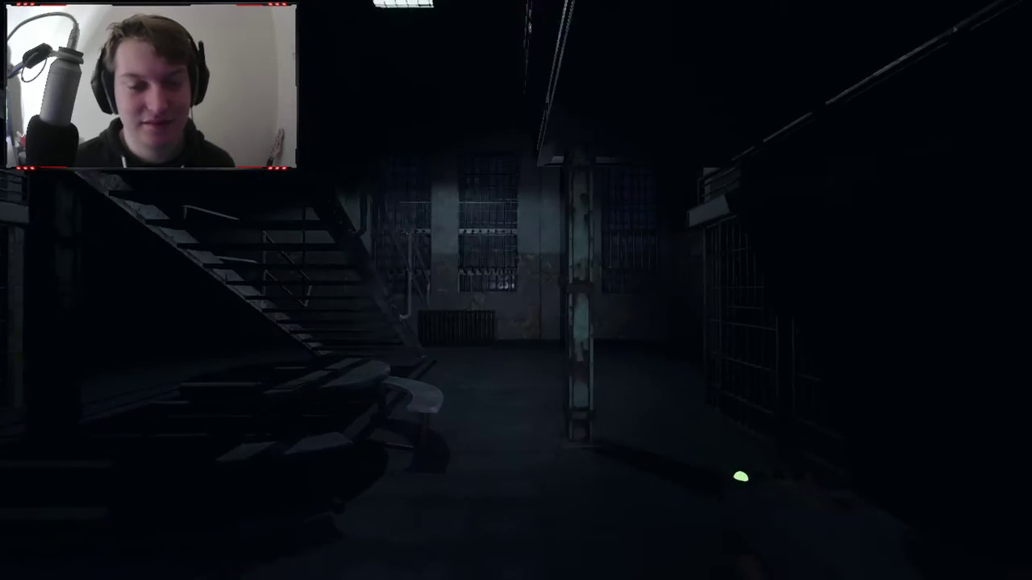
key(w)
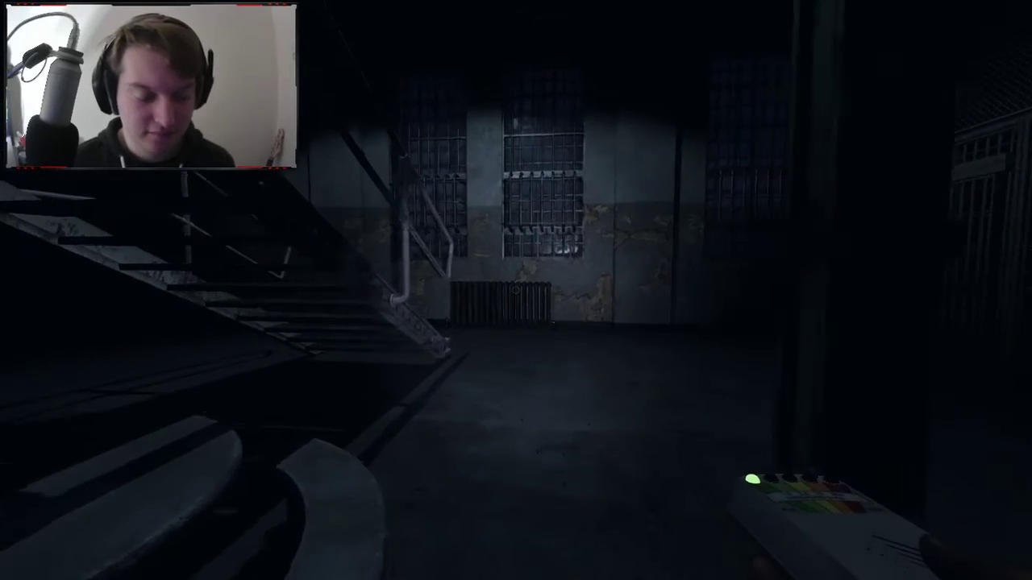
key(w)
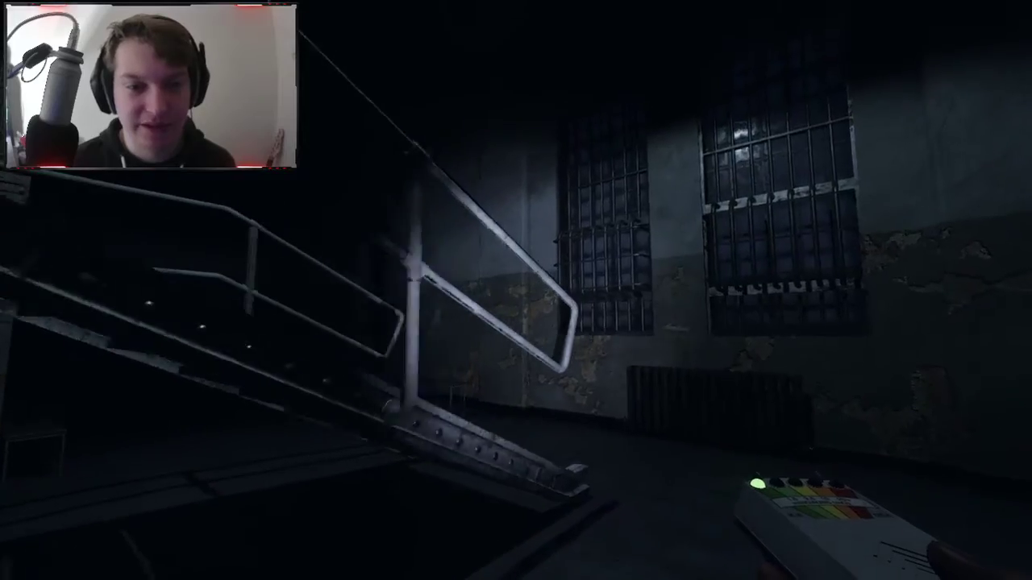
key(w)
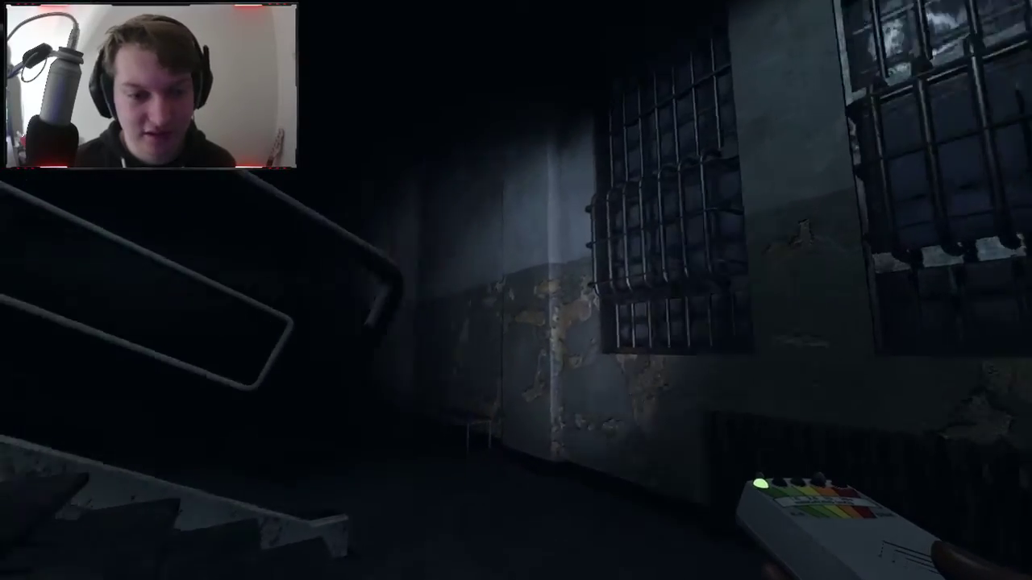
key(w)
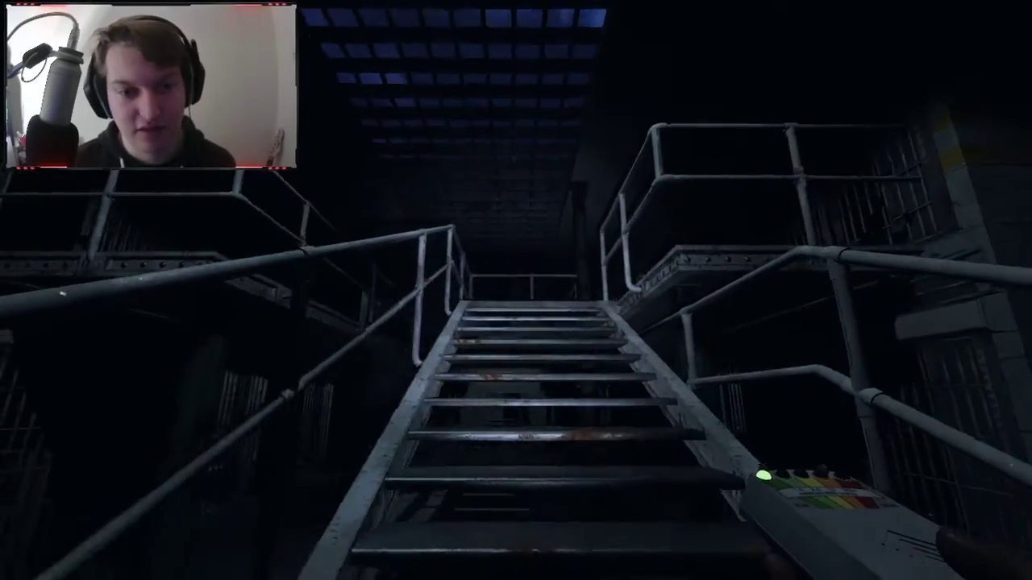
key(w)
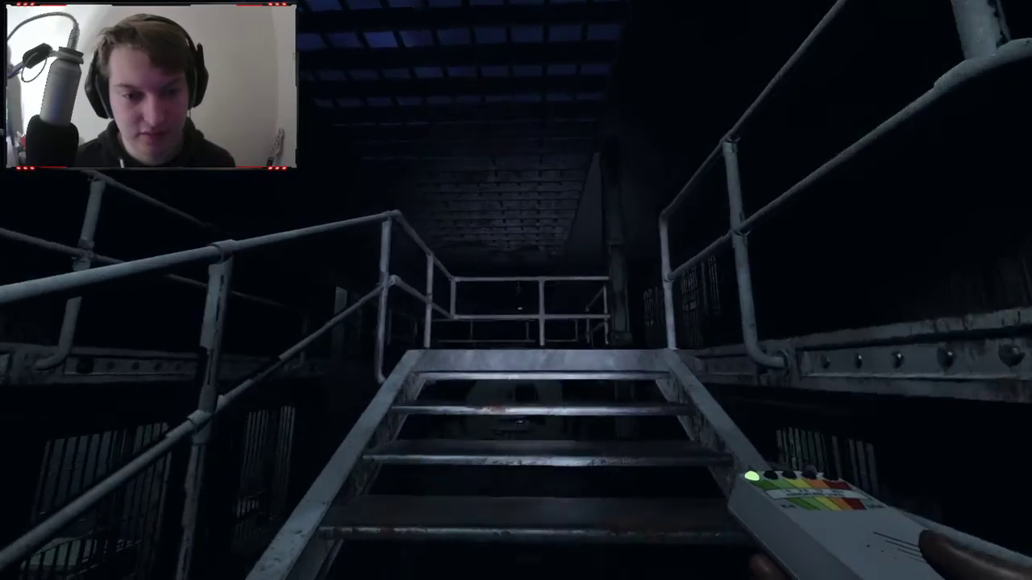
key(w)
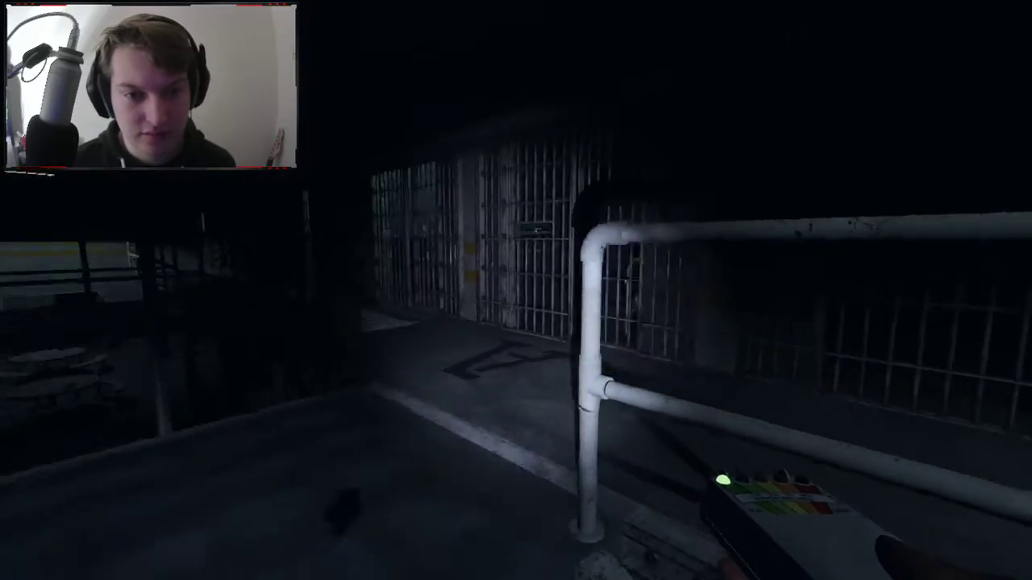
key(w)
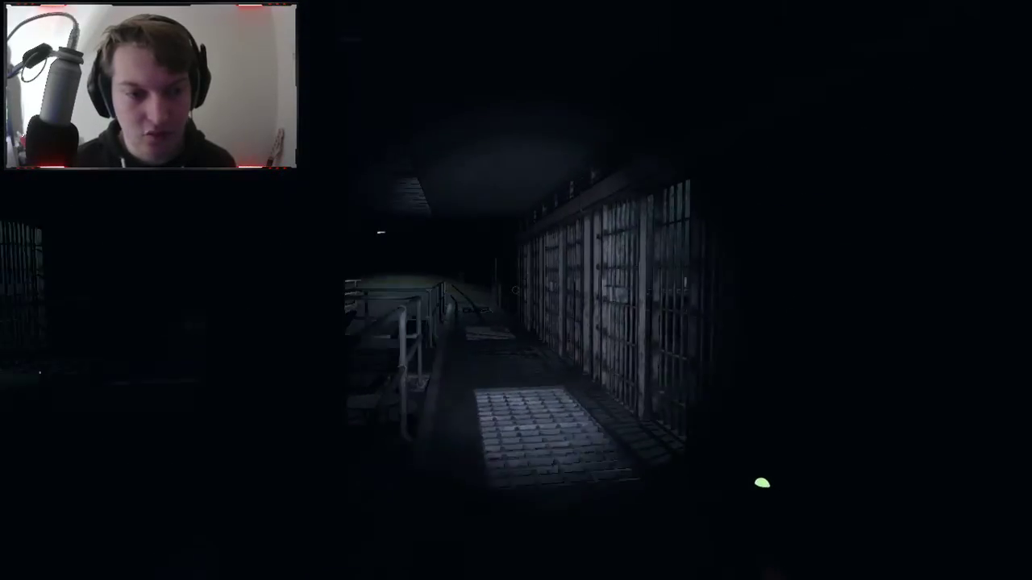
key(w)
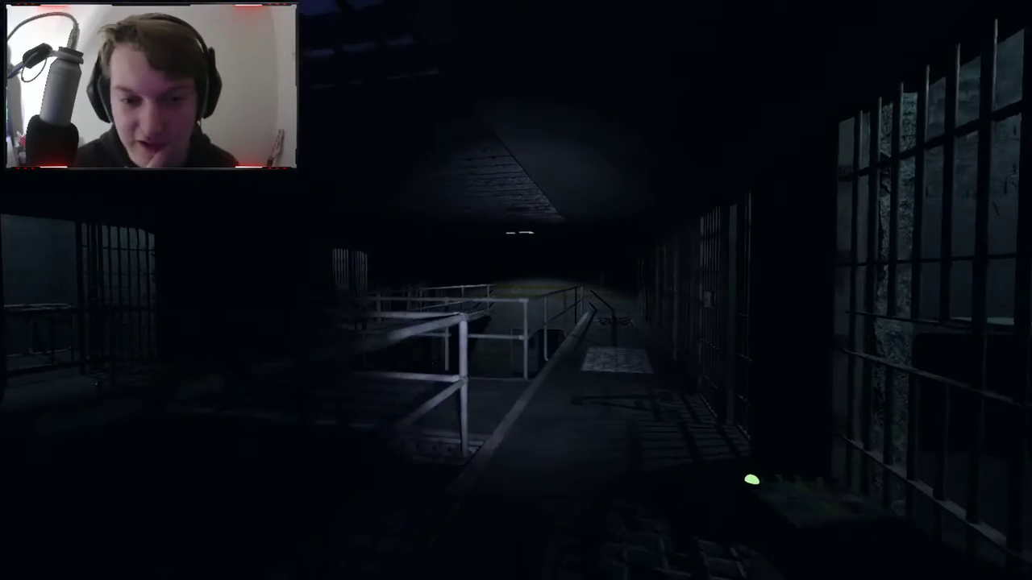
key(w)
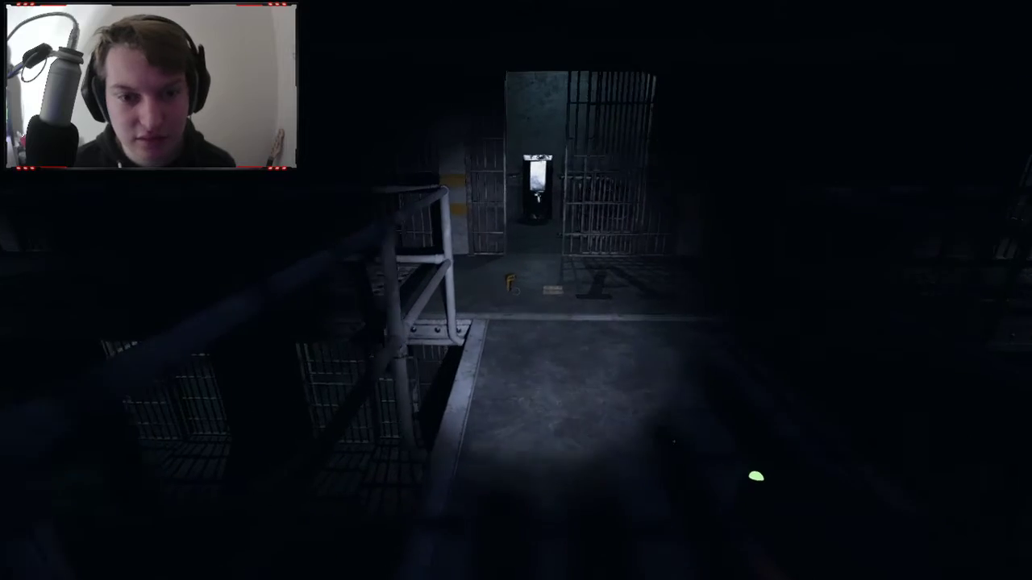
key(w)
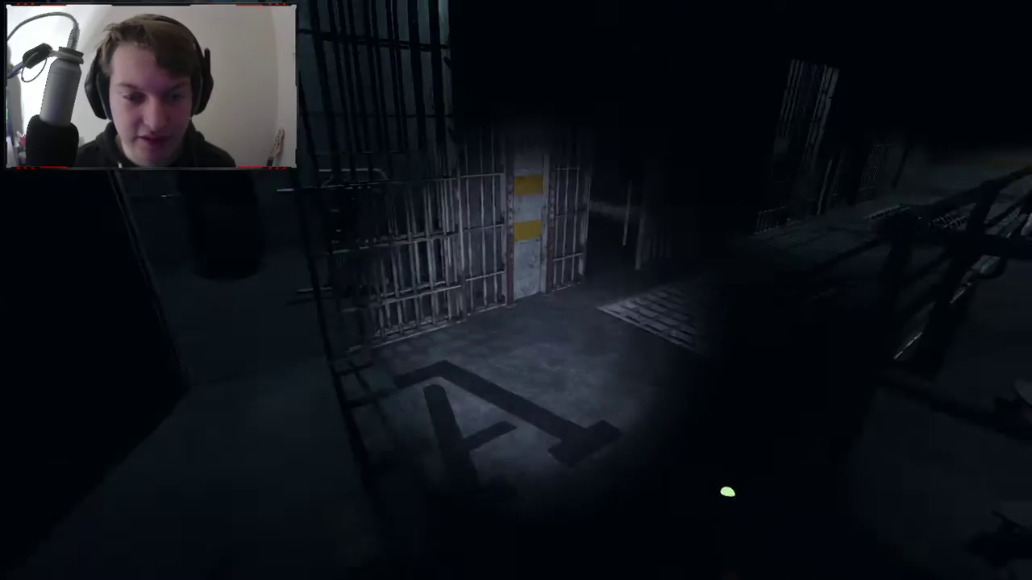
Check a cell with the flashlight and UV light, then pick up and drop the thermometer
key(f)
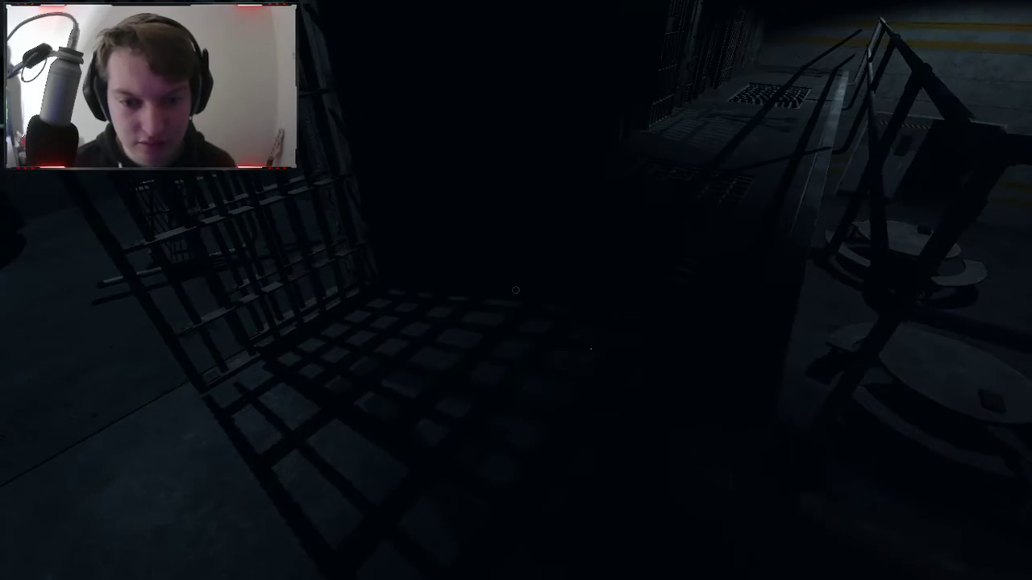
key(f)
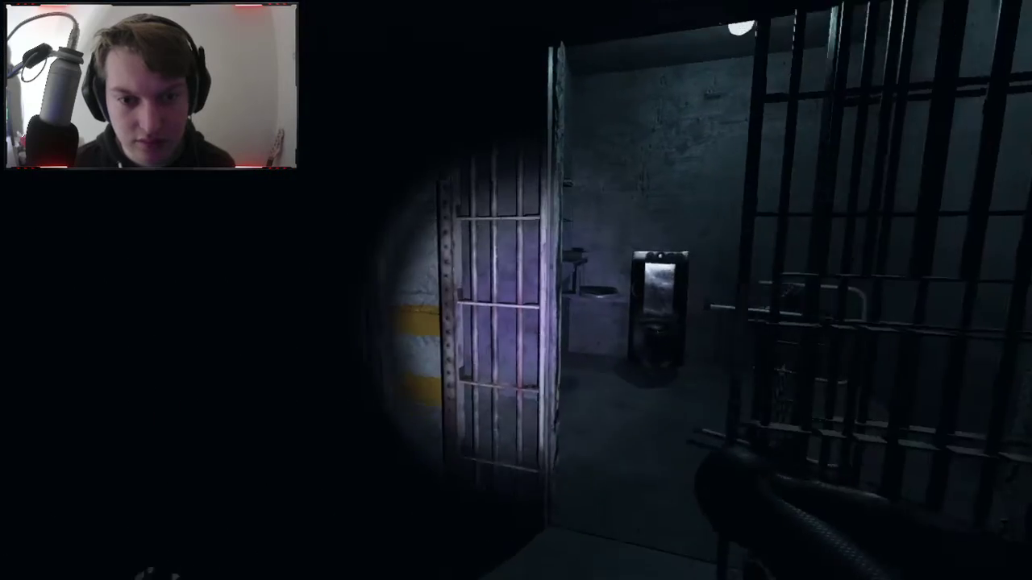
key(f)
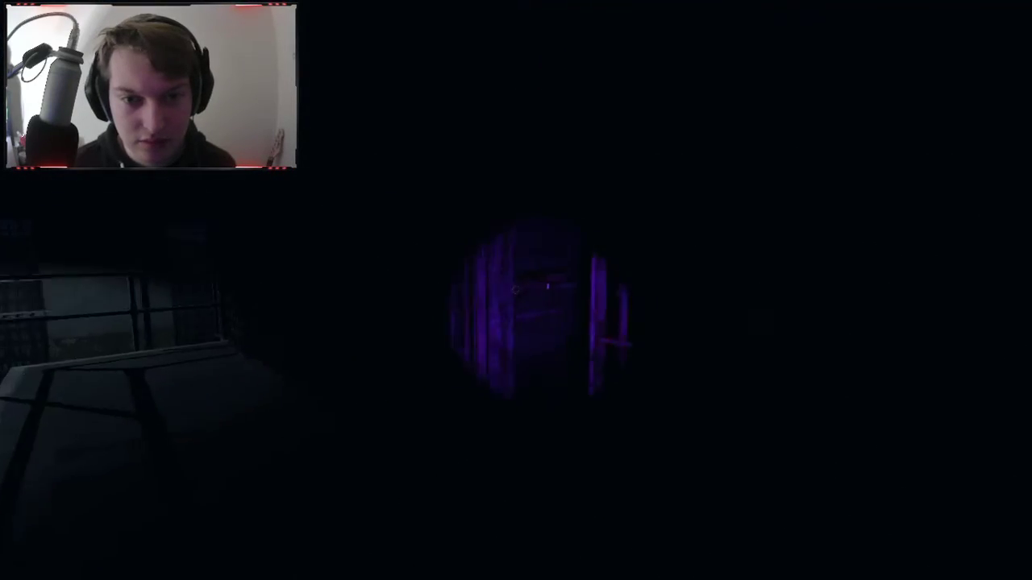
key(w)
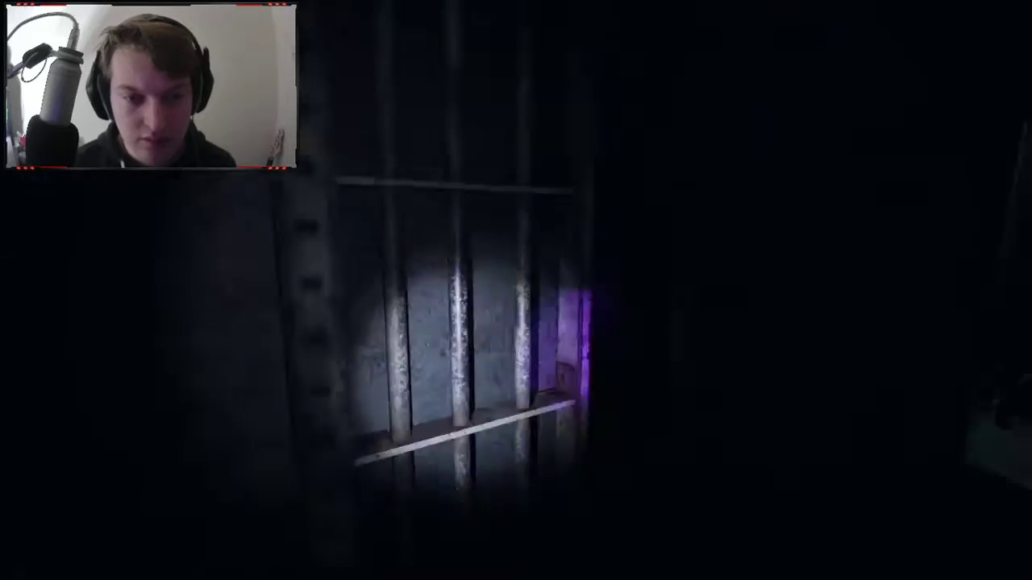
key(w)
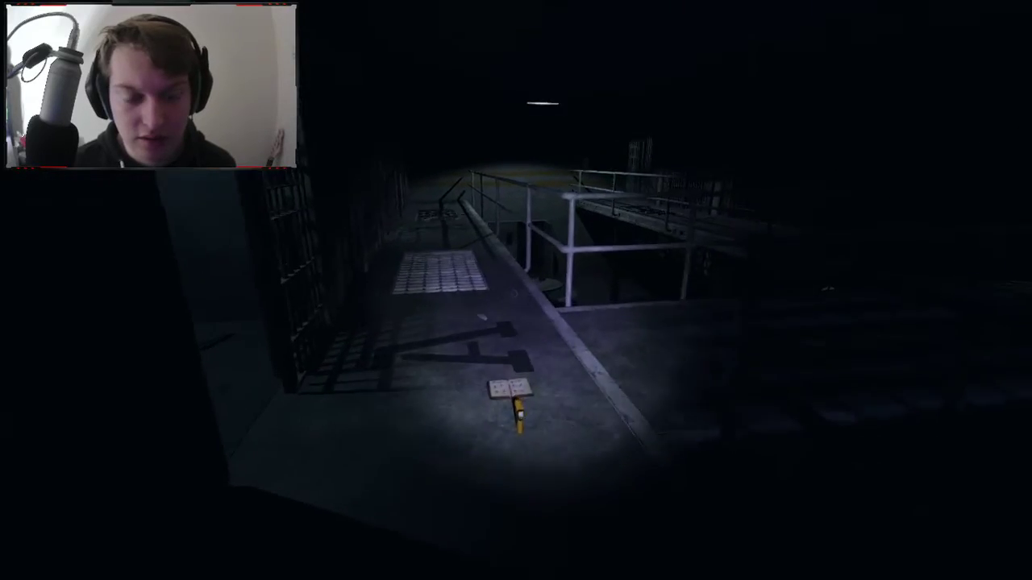
key(w)
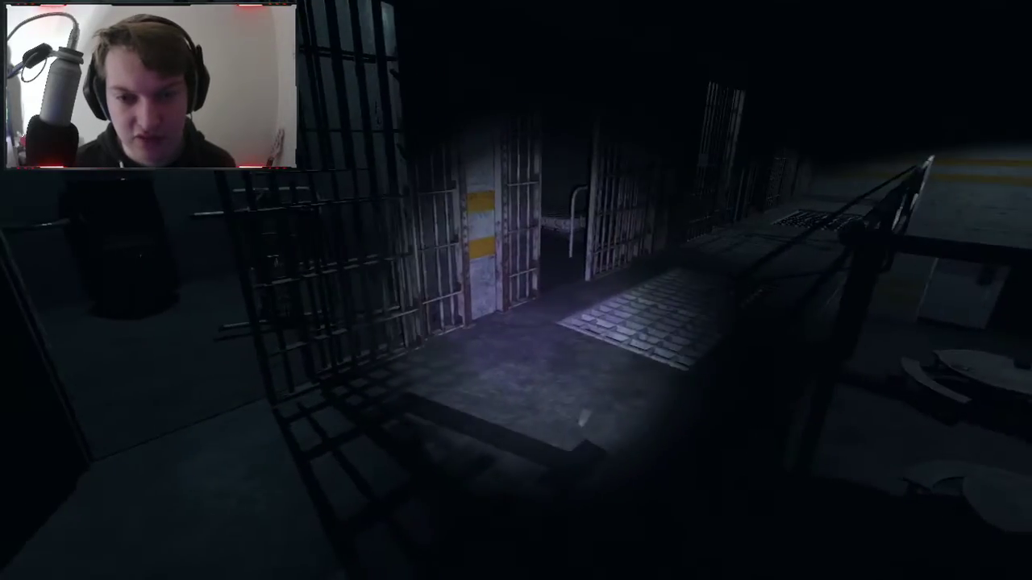
key(w)
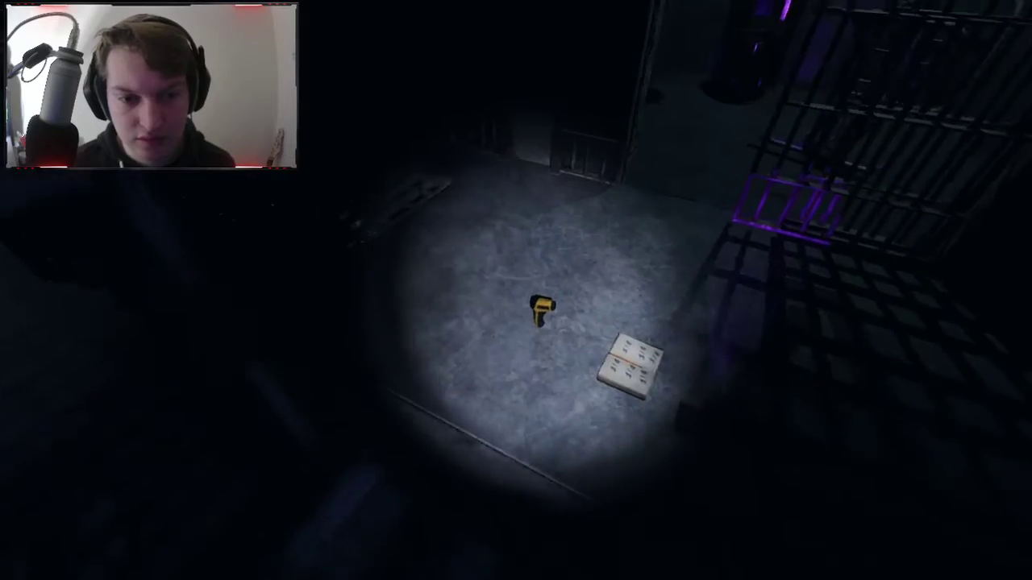
key(e)
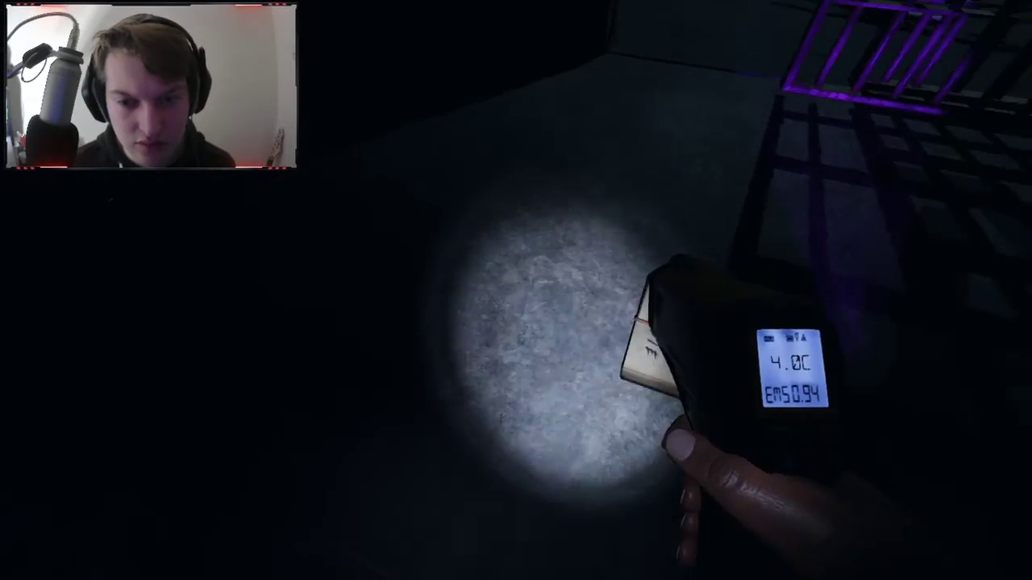
key(g)
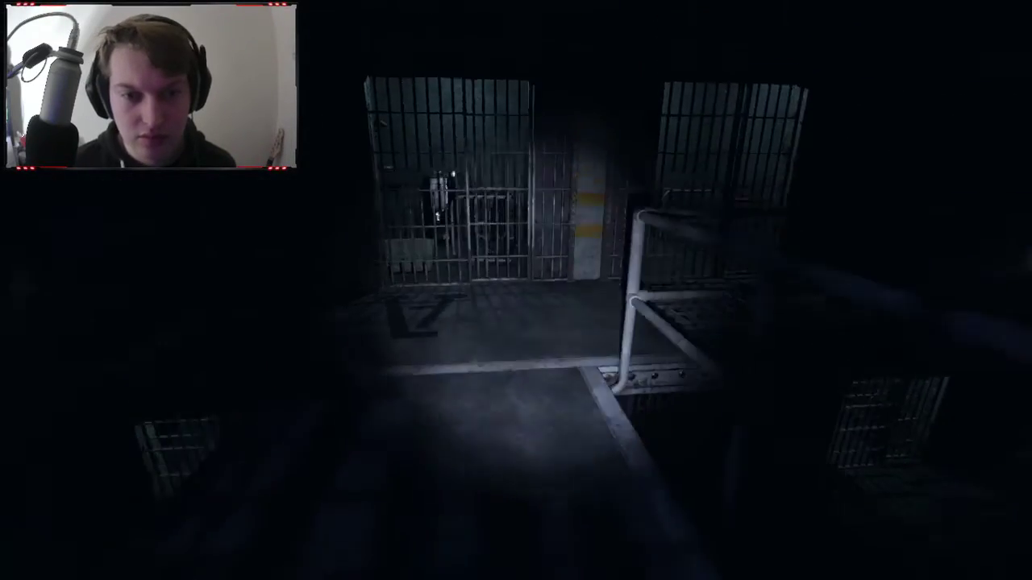
Cross the catwalk, descend the stairs and walk into the common area toward the round tables
key(w)
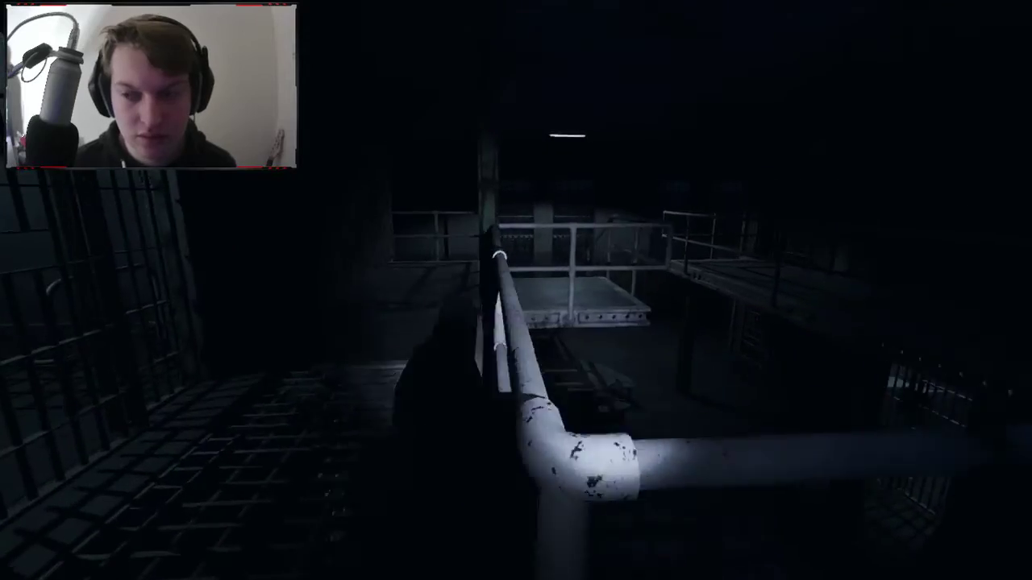
key(w)
key(w)
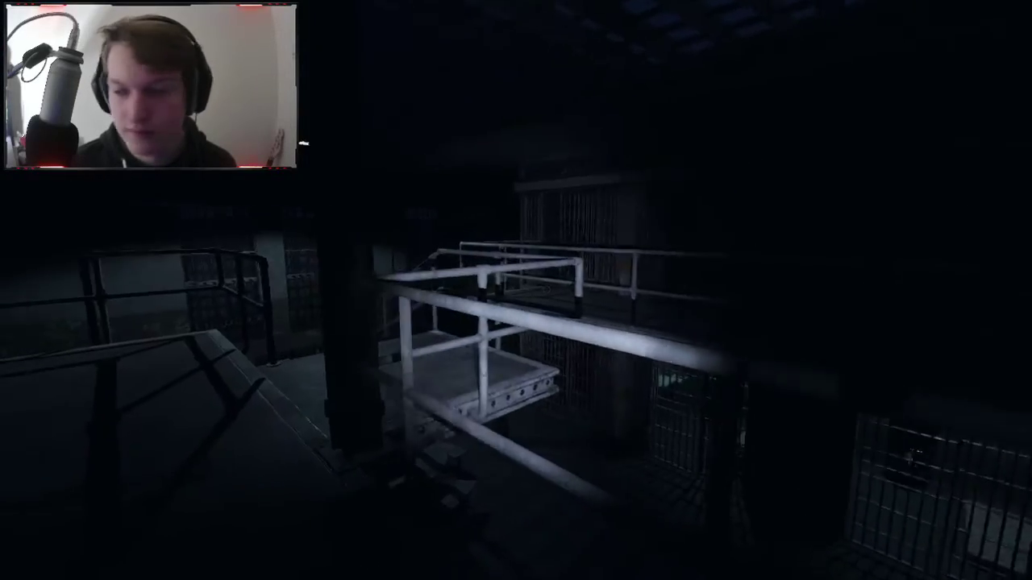
key(w)
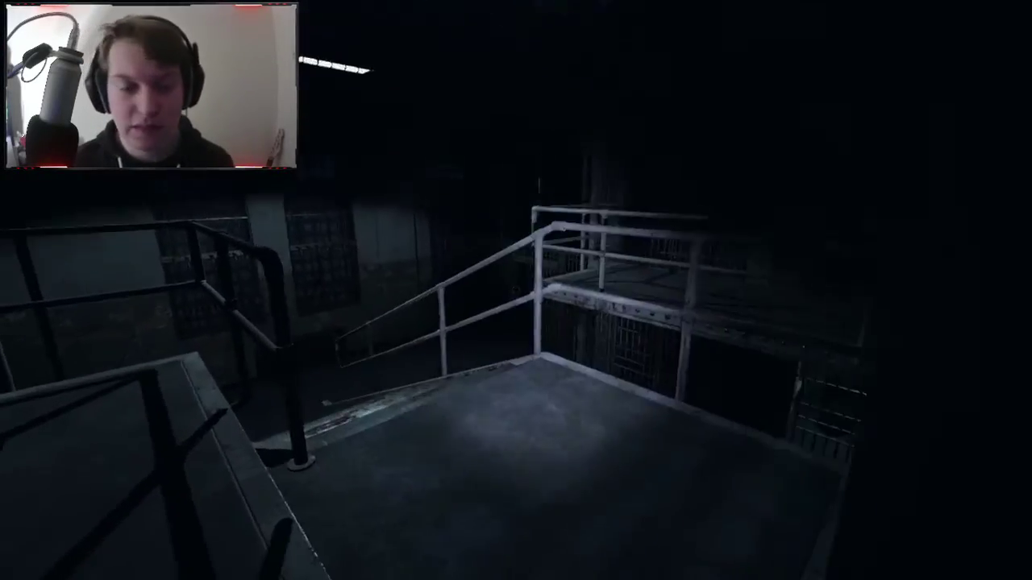
key(w)
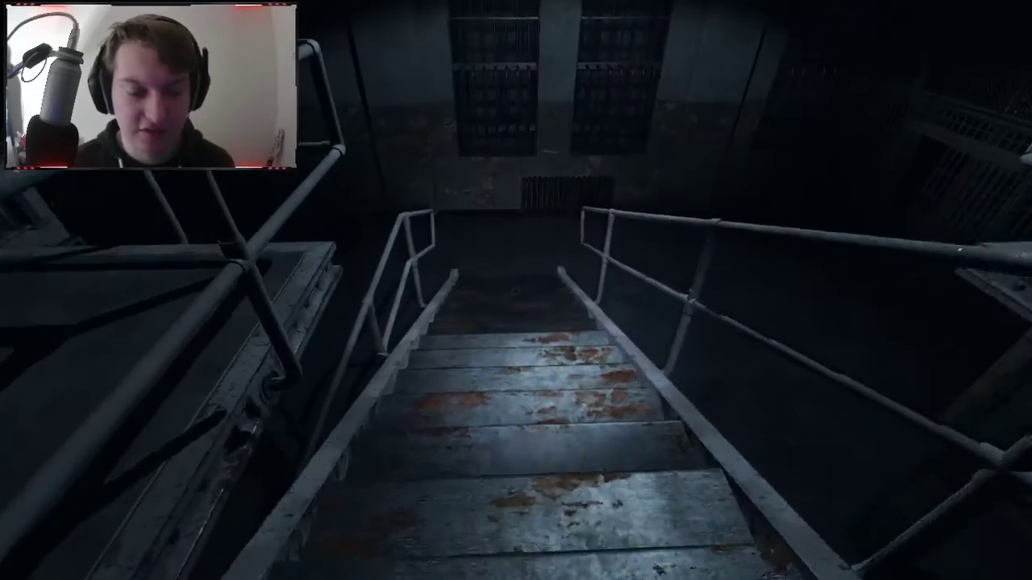
key(w)
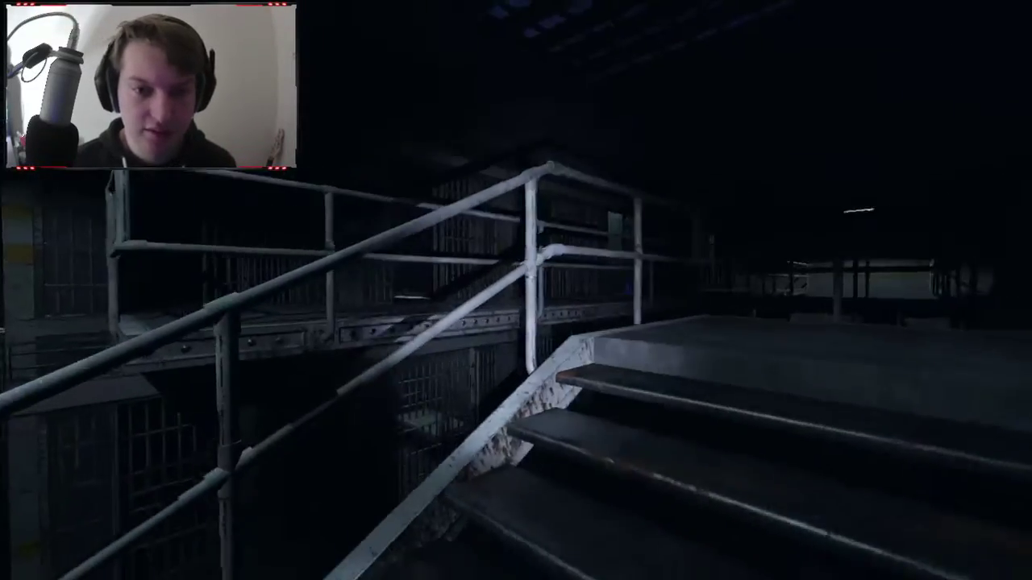
key(w)
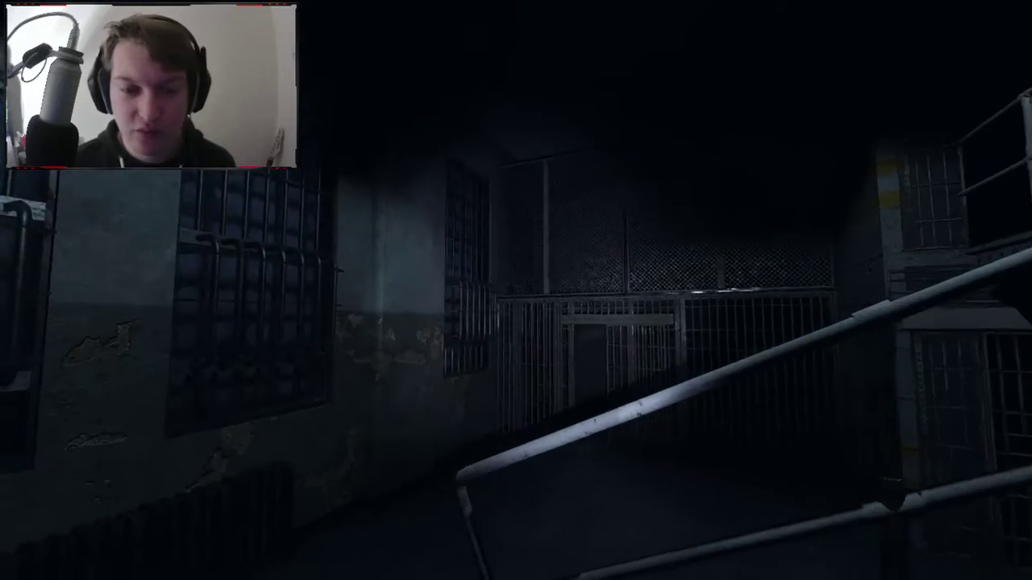
key(w)
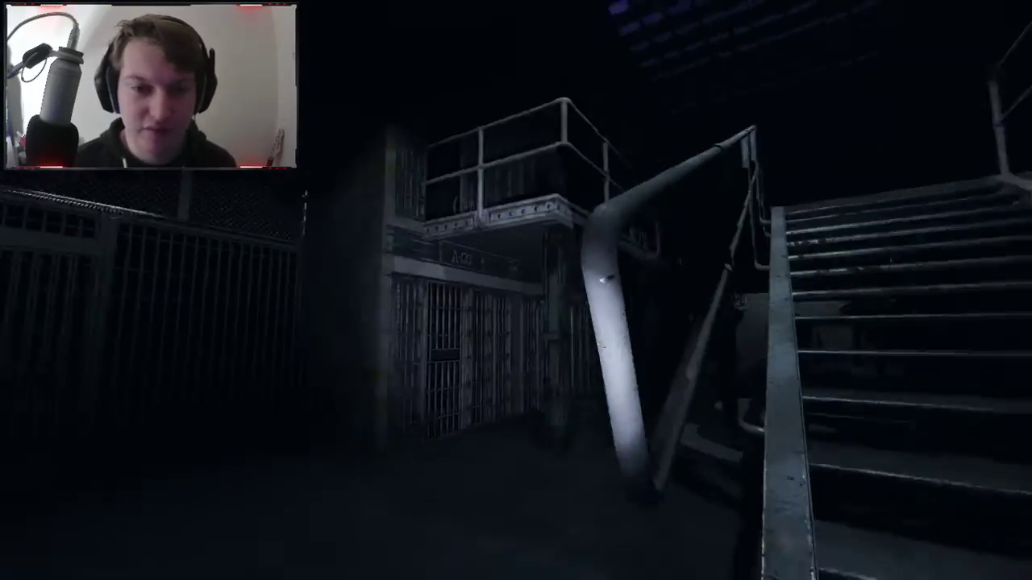
key(w)
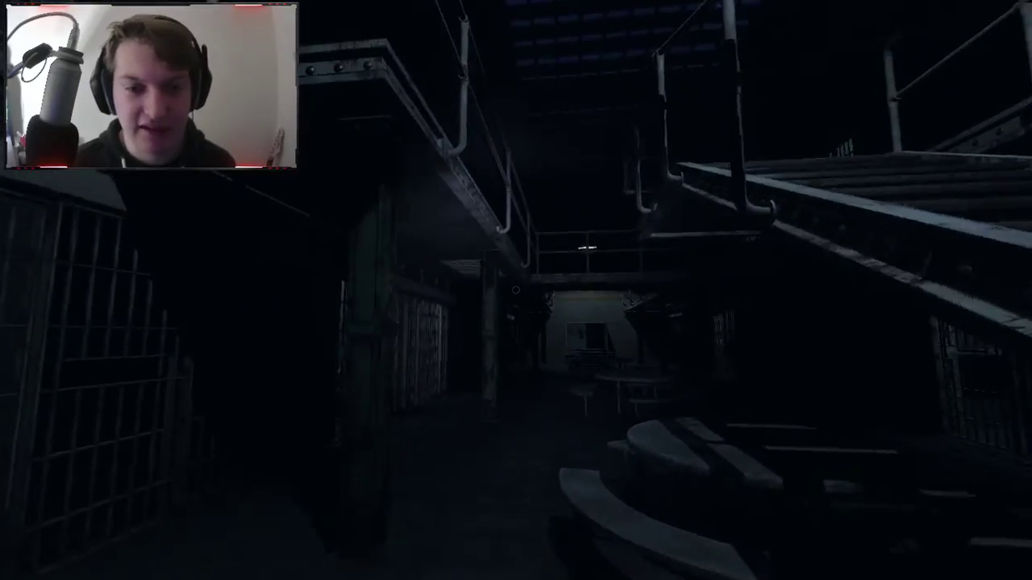
key(w)
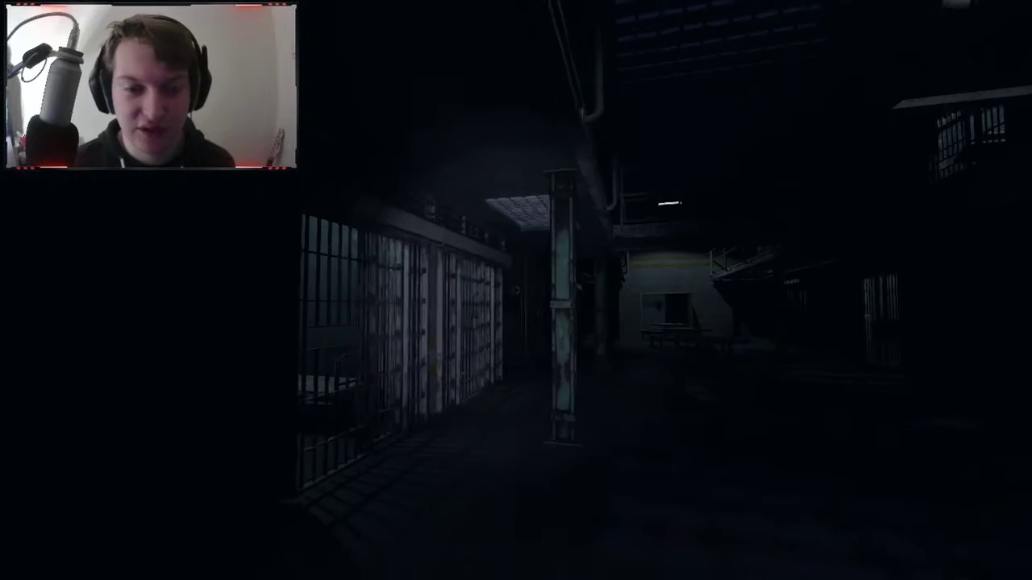
key(w)
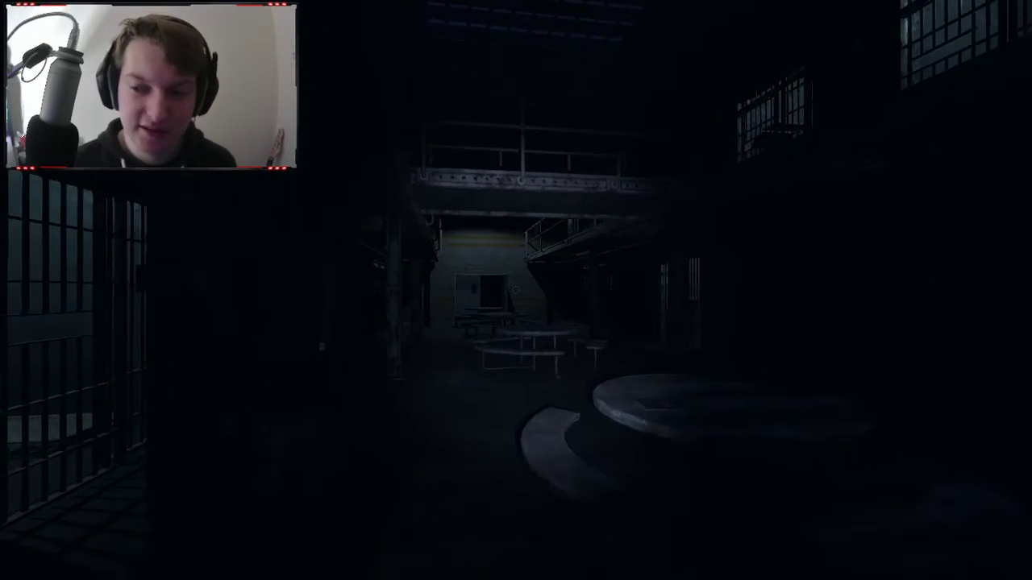
key(w)
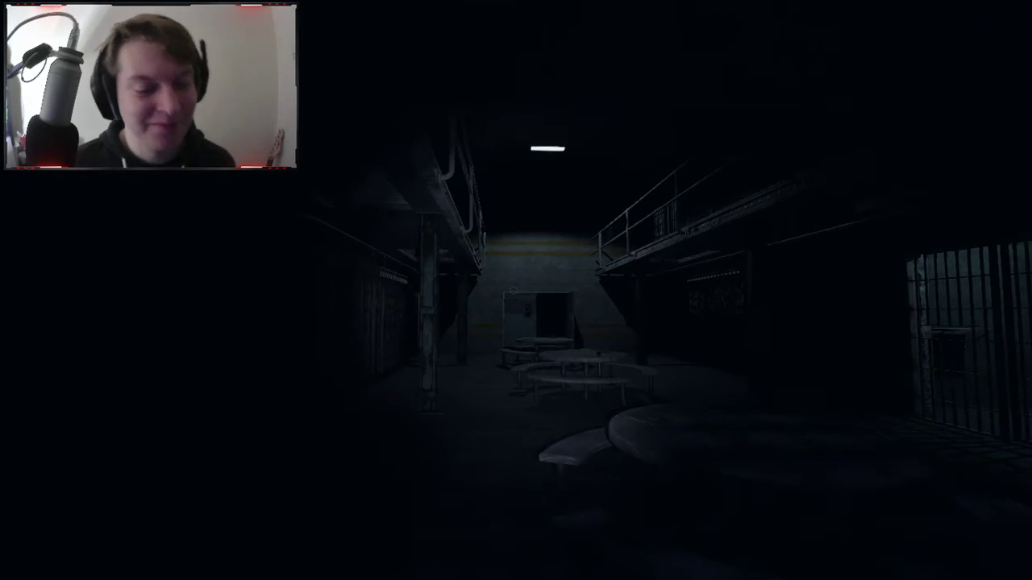
key(w)
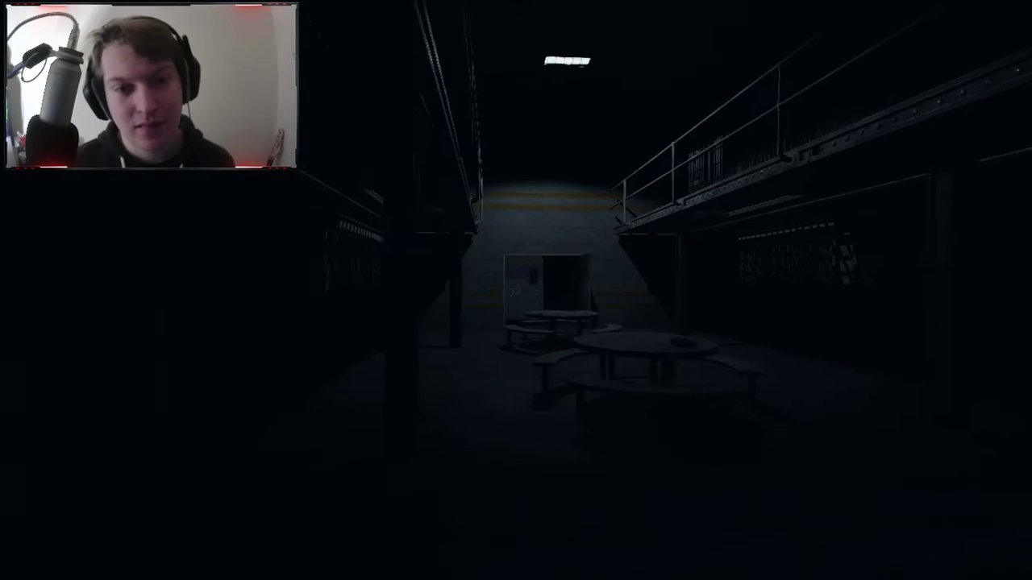
Walk past the round table through the dark cell block and pick up the orange floor item
key(w)
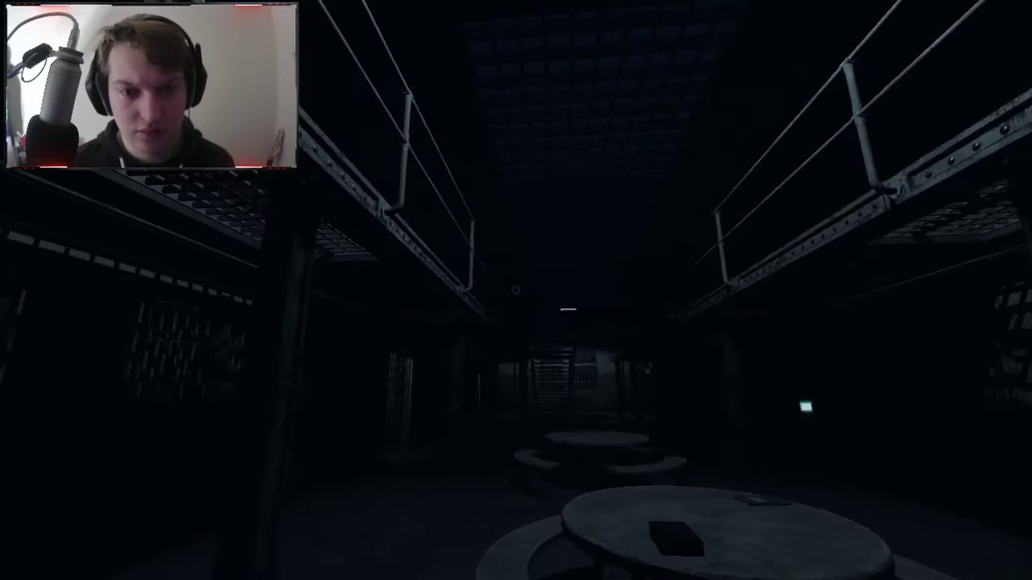
key(w)
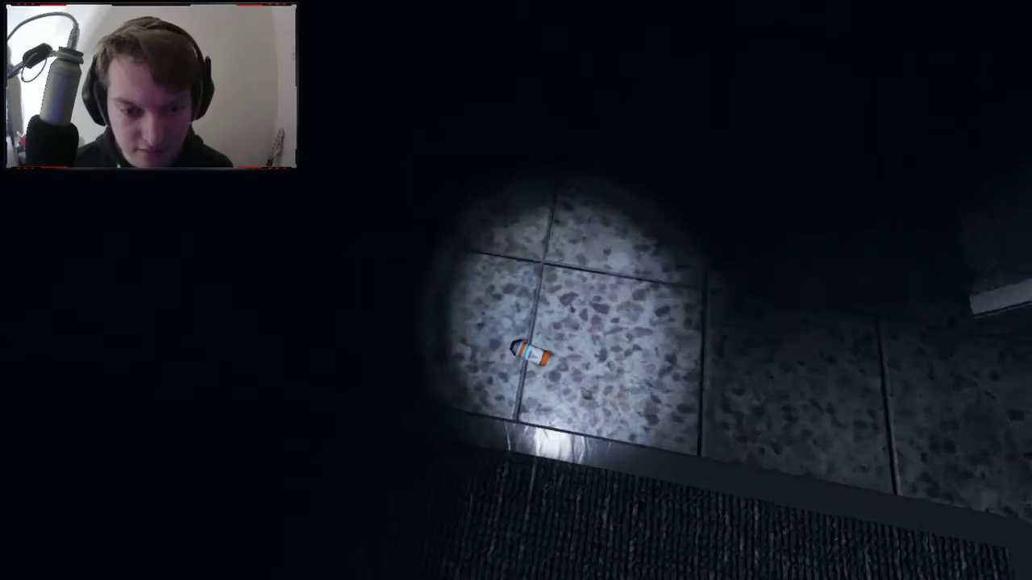
key(e)
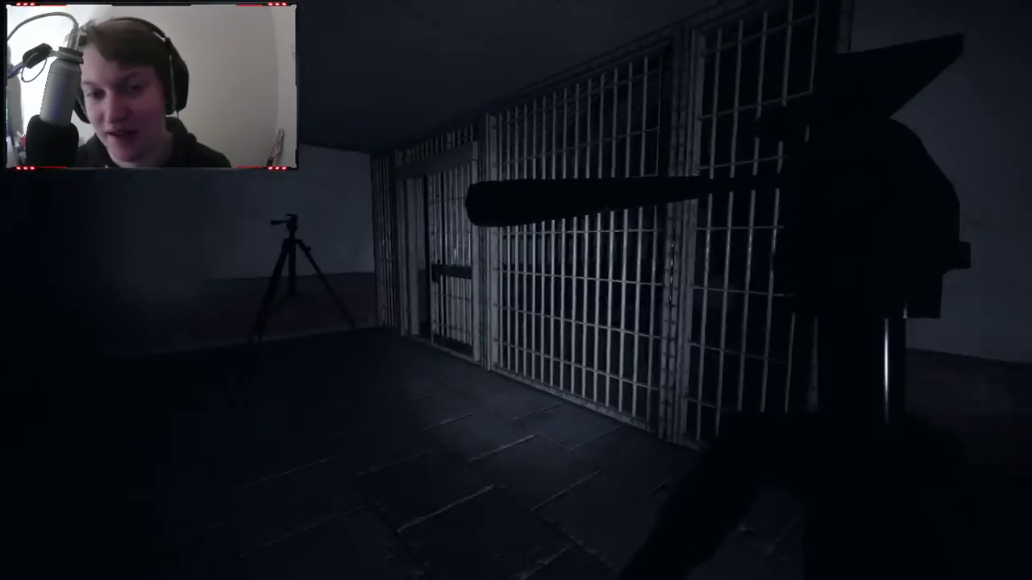
Pass through the cell door and cross the round-table room to the rusted pillar
key(w)
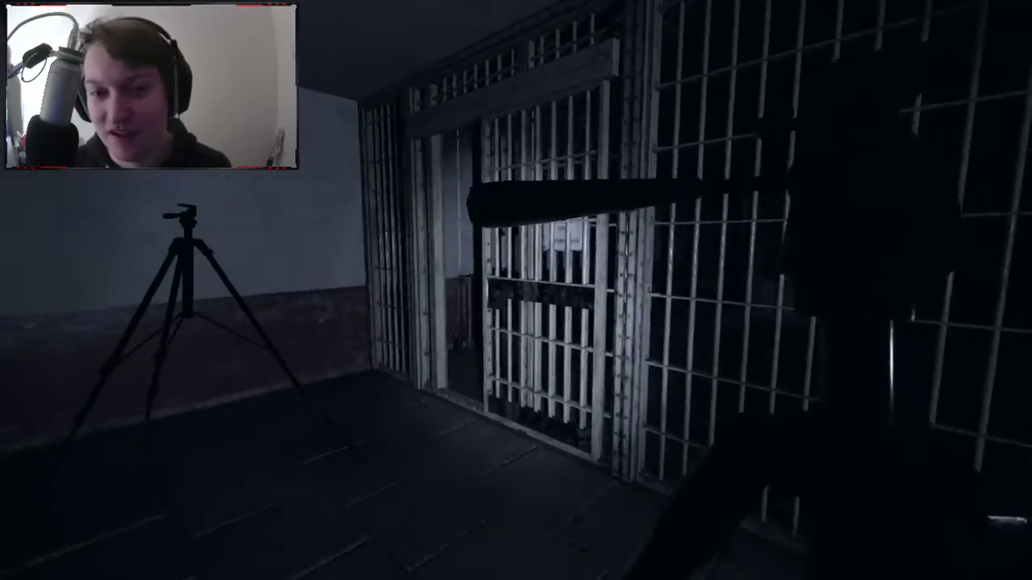
key(w)
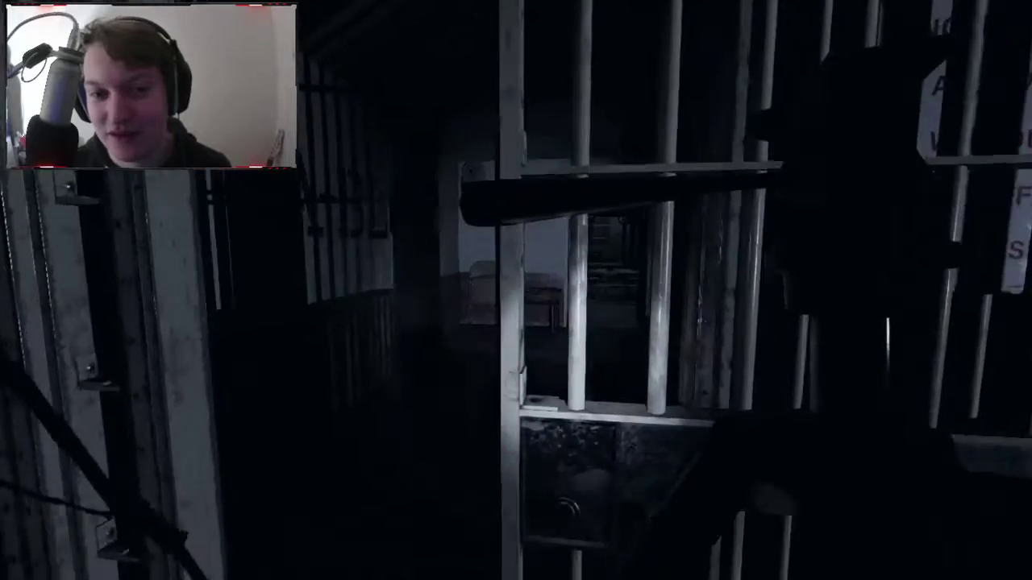
key(w)
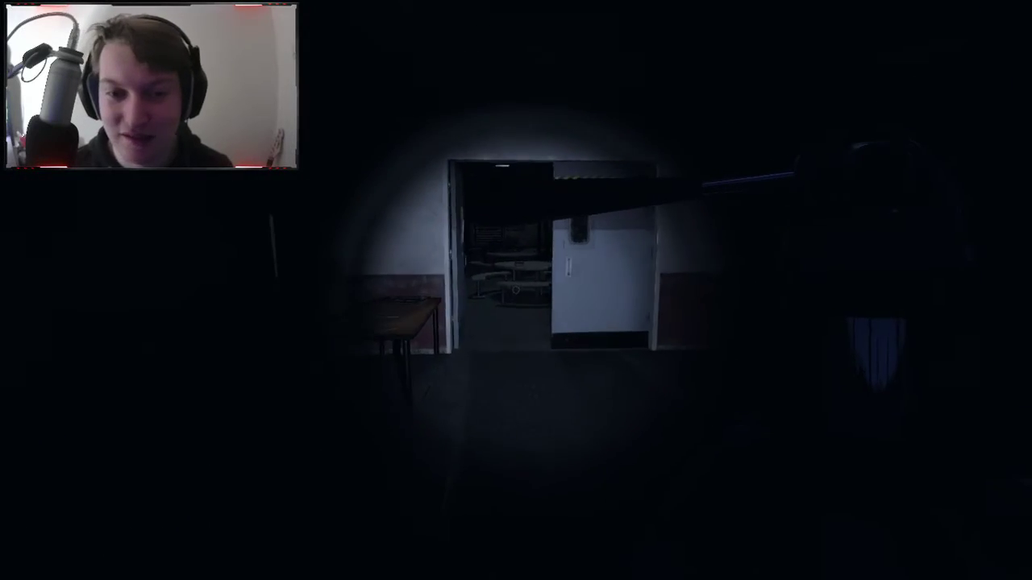
key(w)
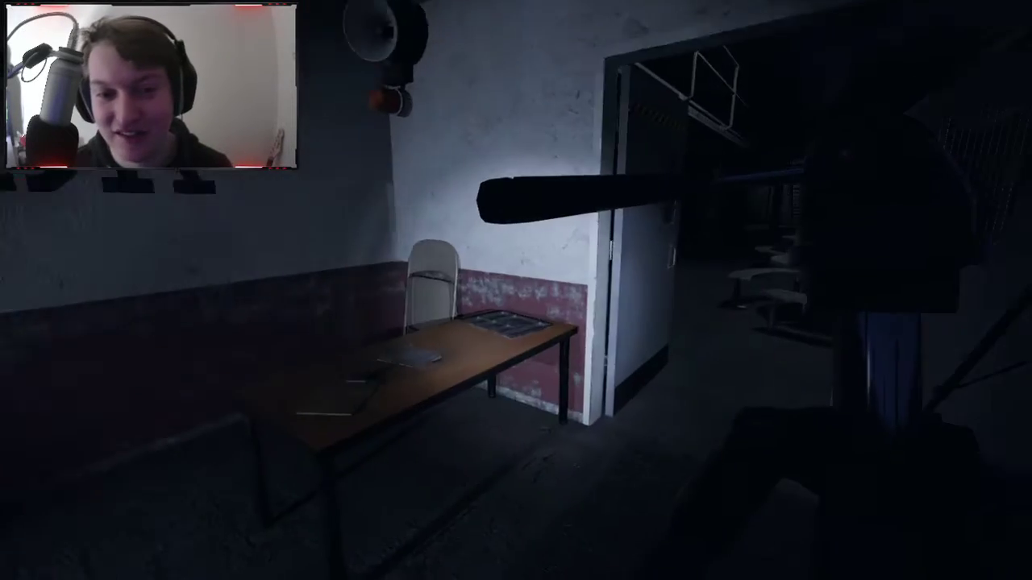
key(w)
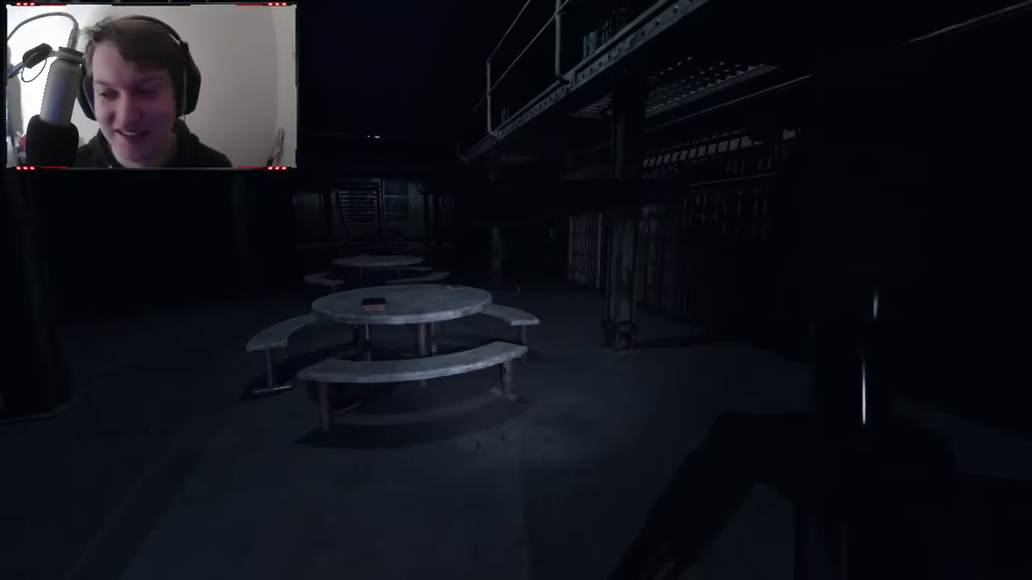
key(w)
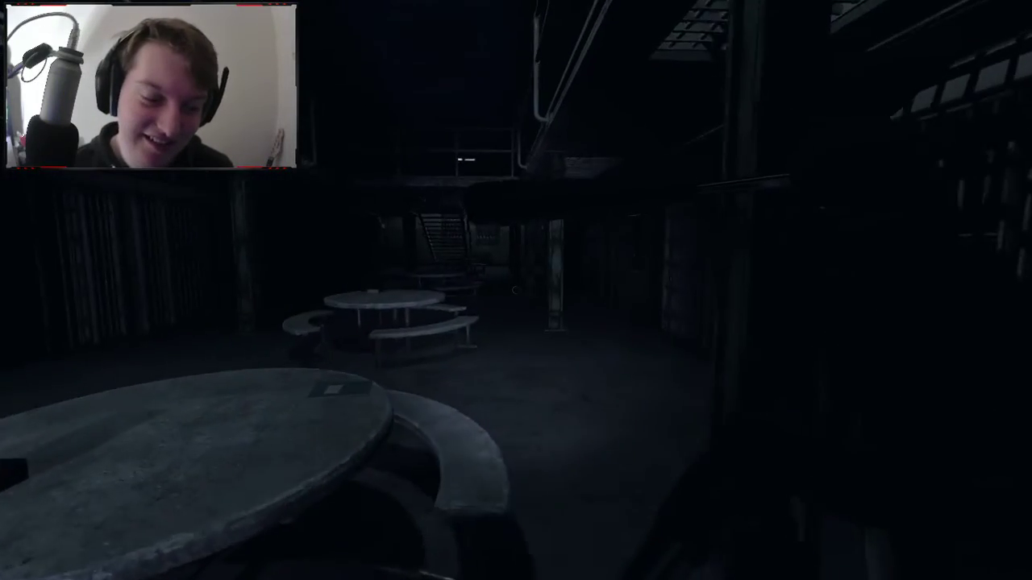
key(w)
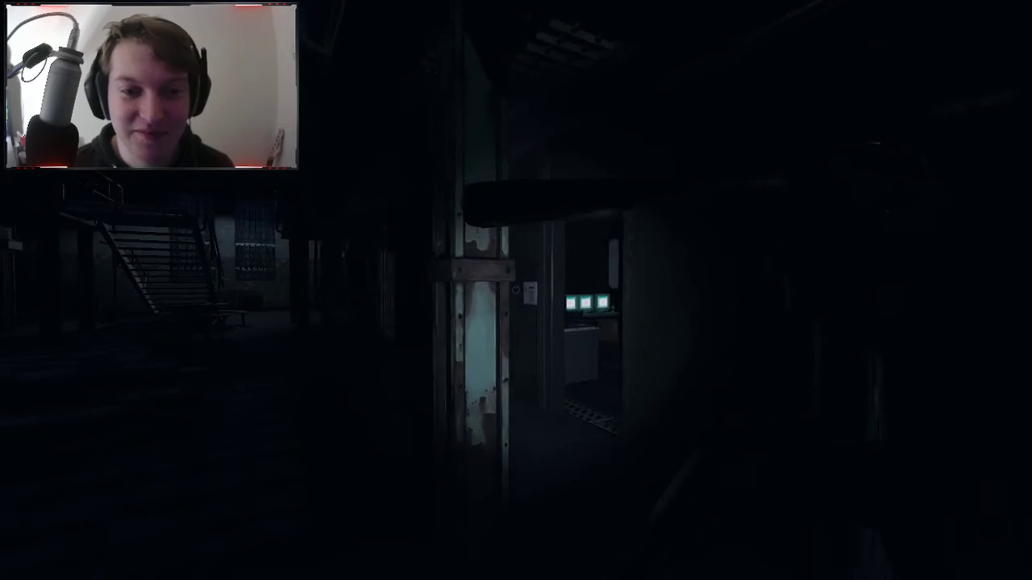
key(w)
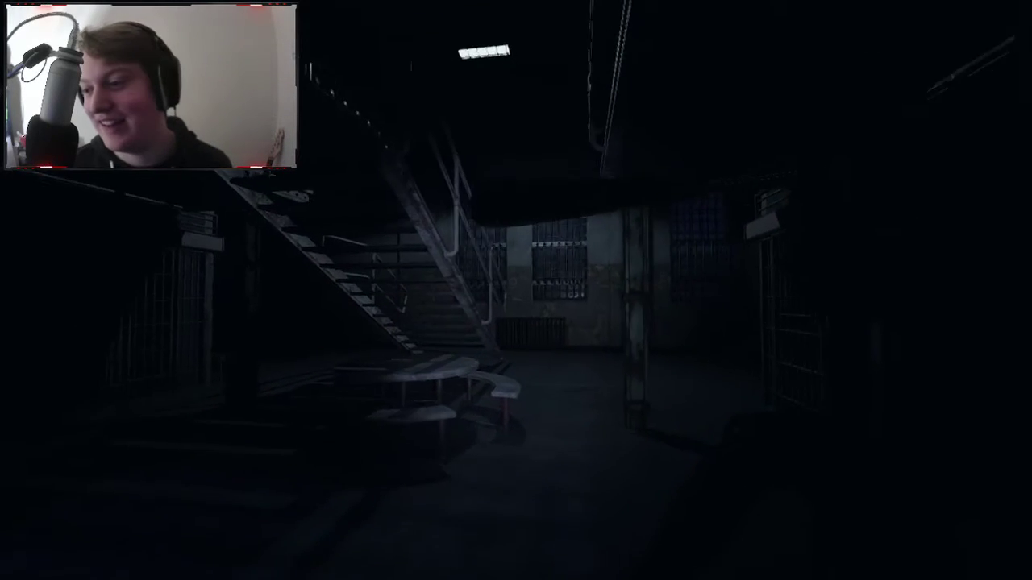
Walk to the windowed back wall, climb the metal staircase and cross the upper walkway
key(w)
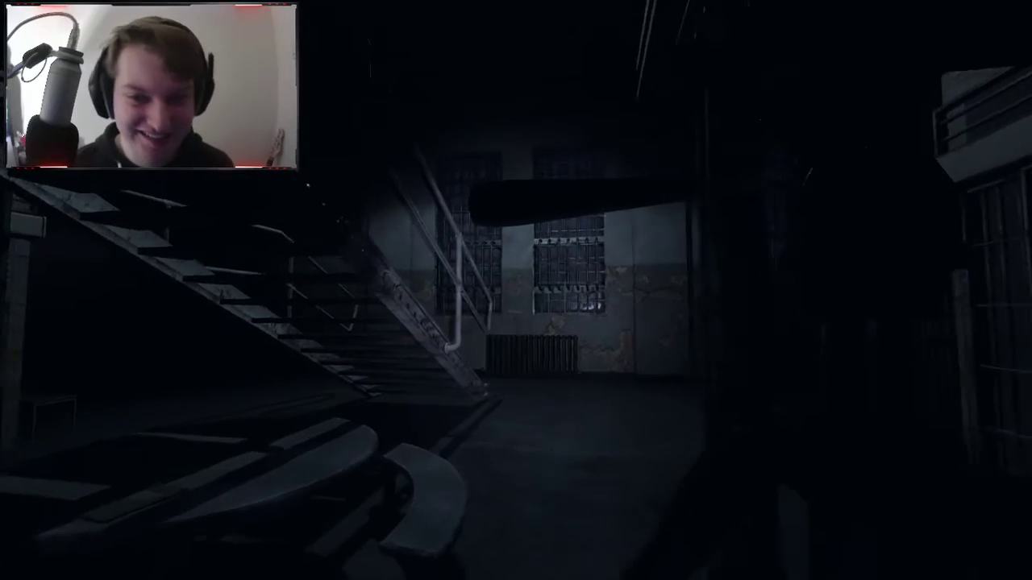
key(w)
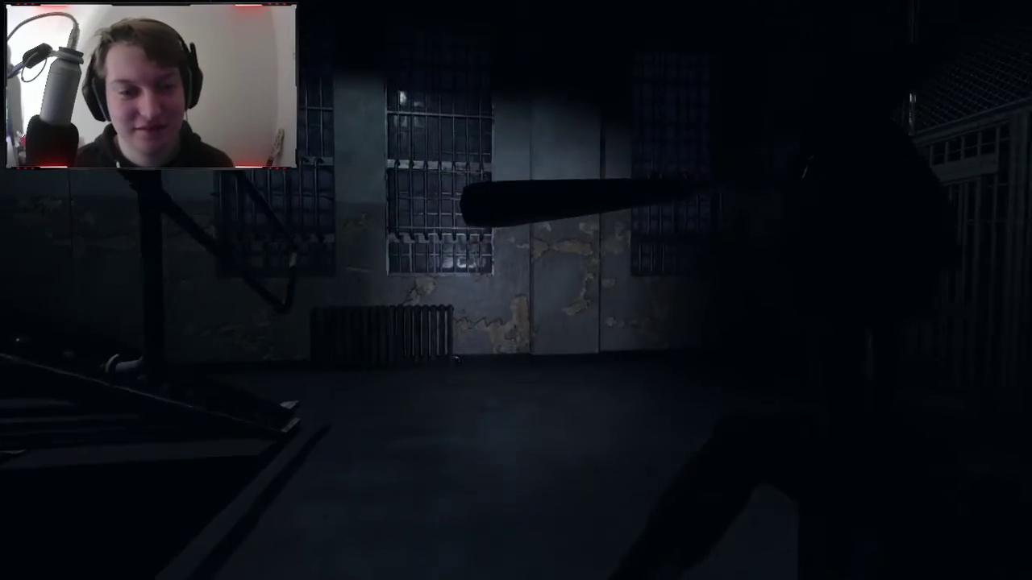
key(w)
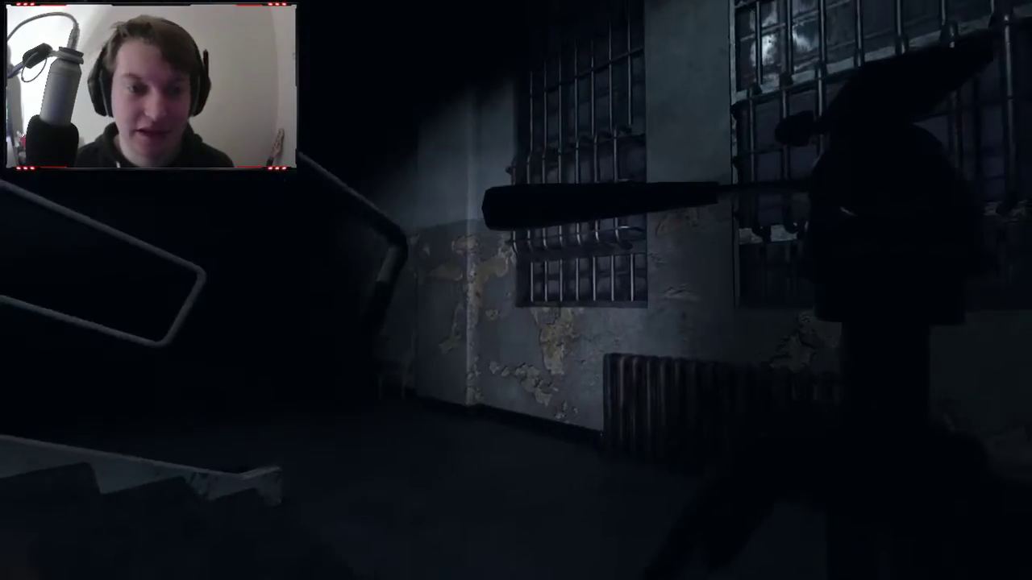
key(w)
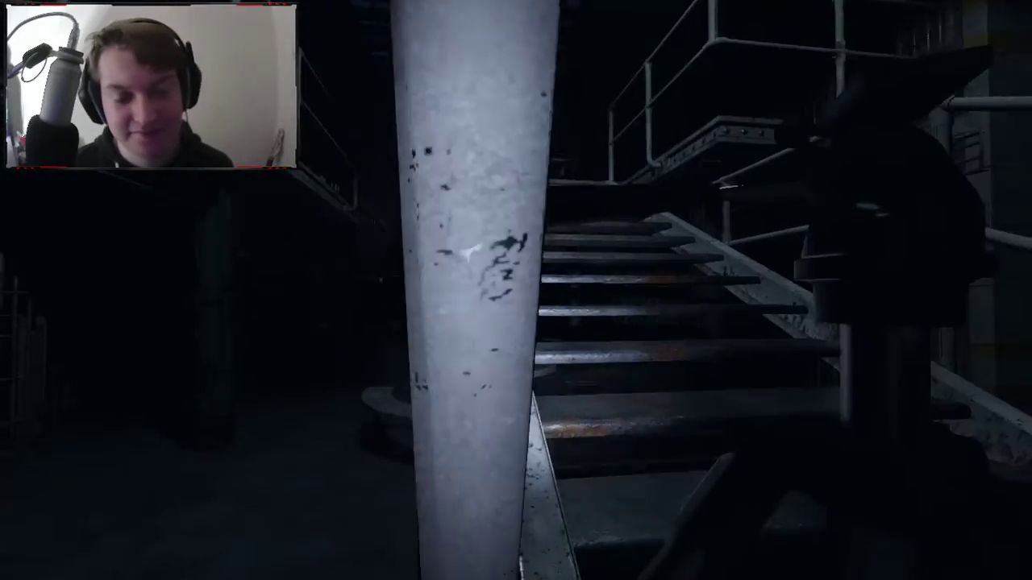
key(w)
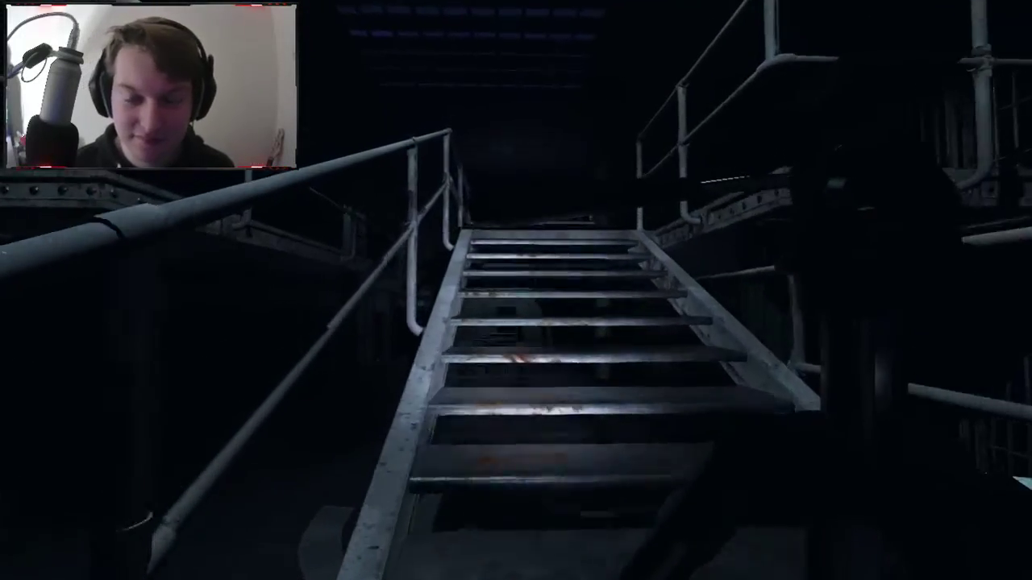
key(w)
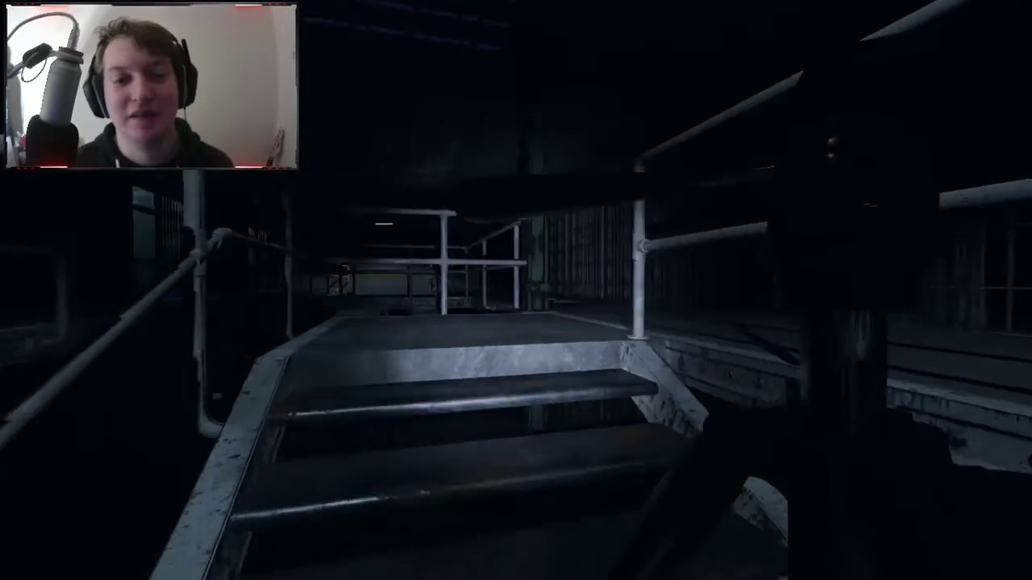
key(w)
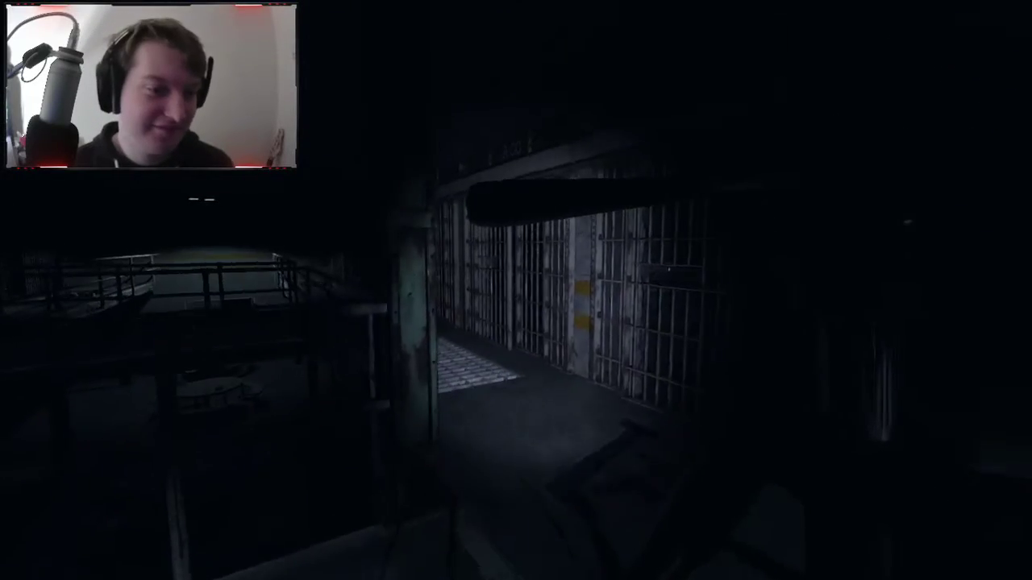
key(w)
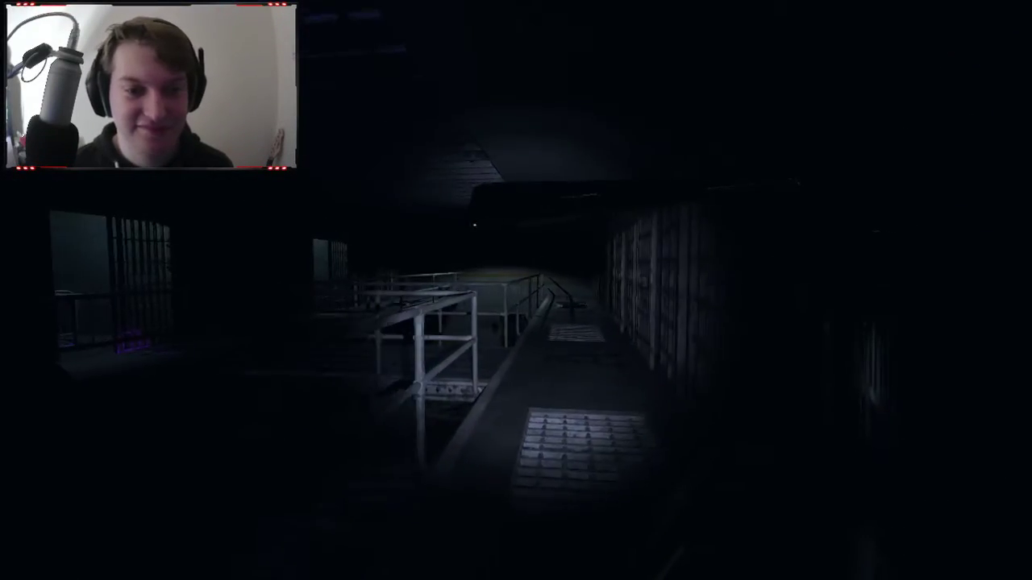
key(w)
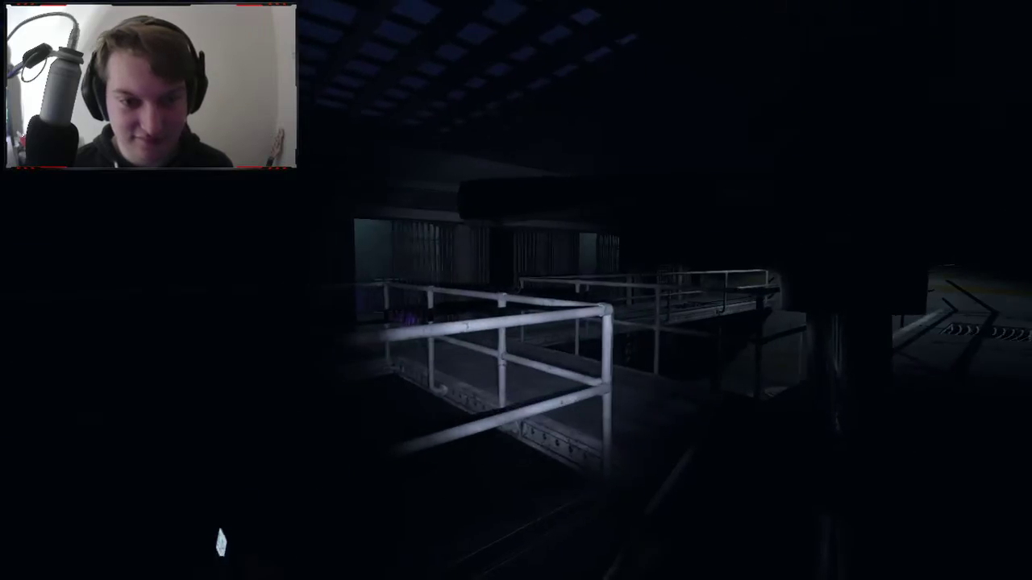
key(w)
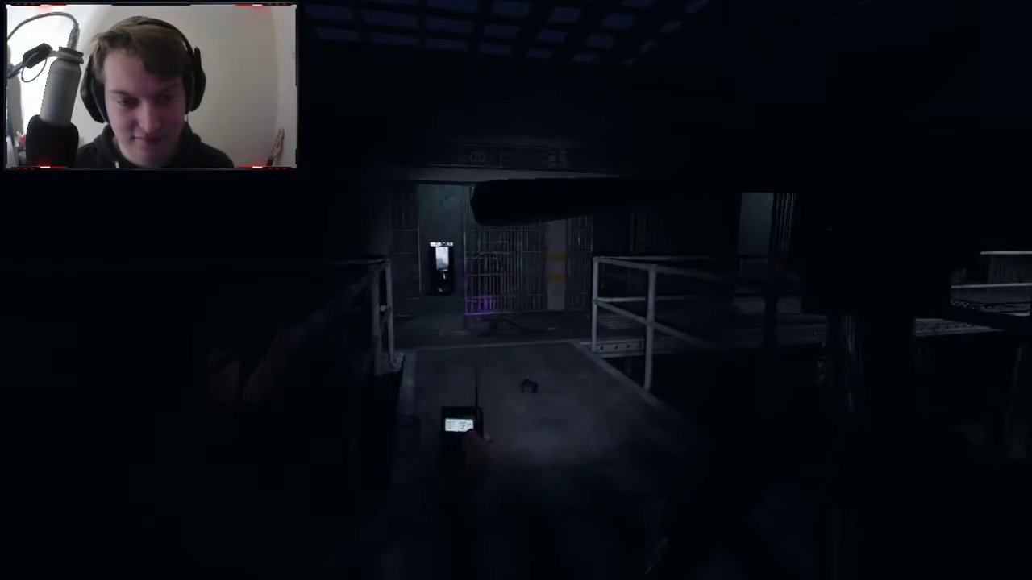
Pick up the video camera from the floor and circle the tripod beside it
key(w)
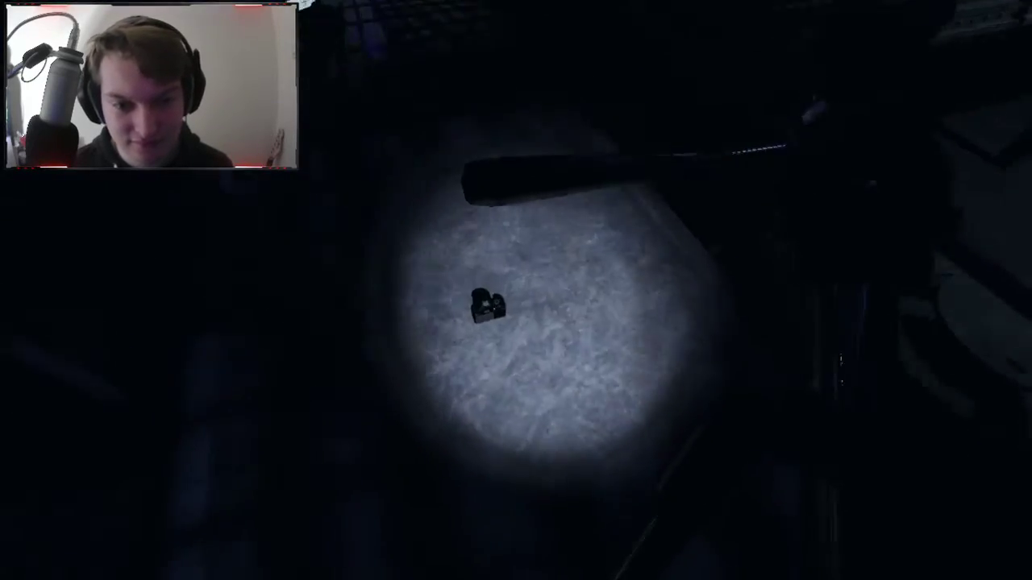
key(w)
key(e)
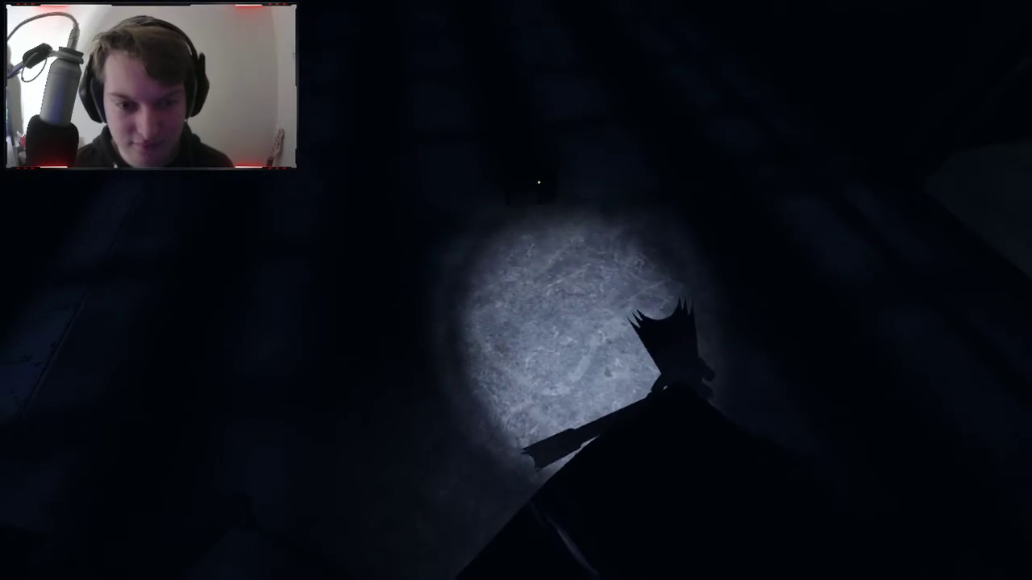
key(w)
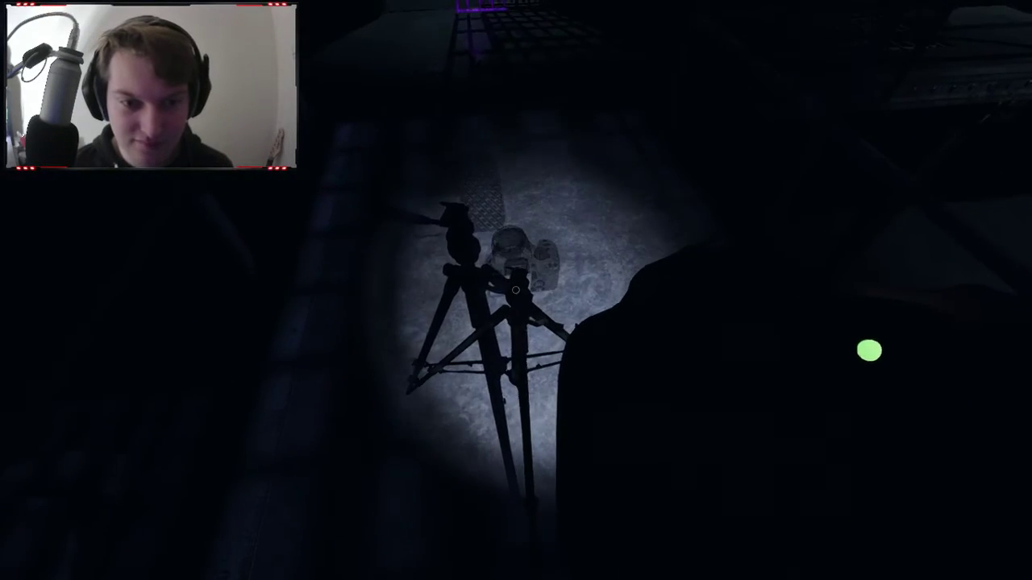
key(w)
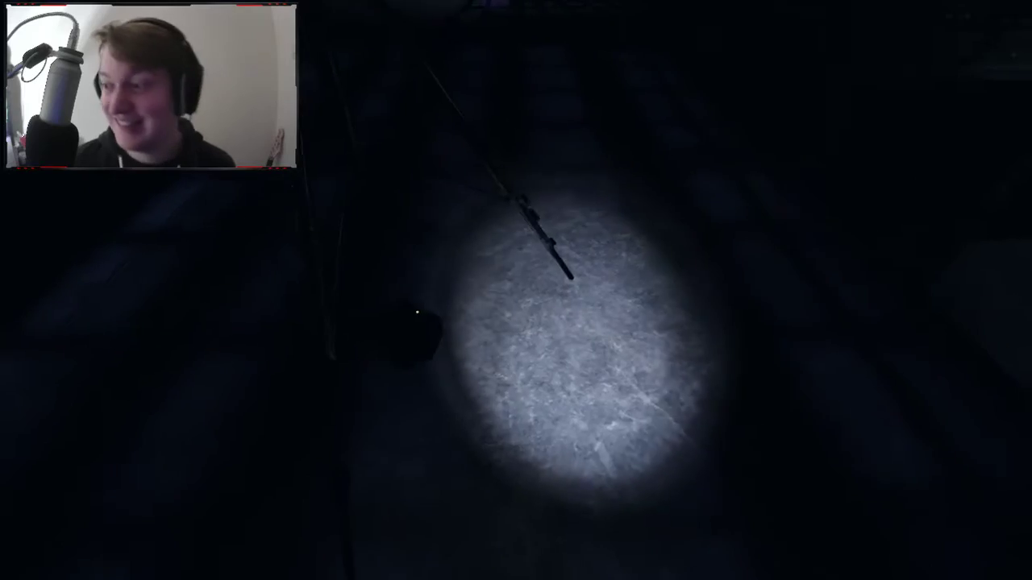
key(w)
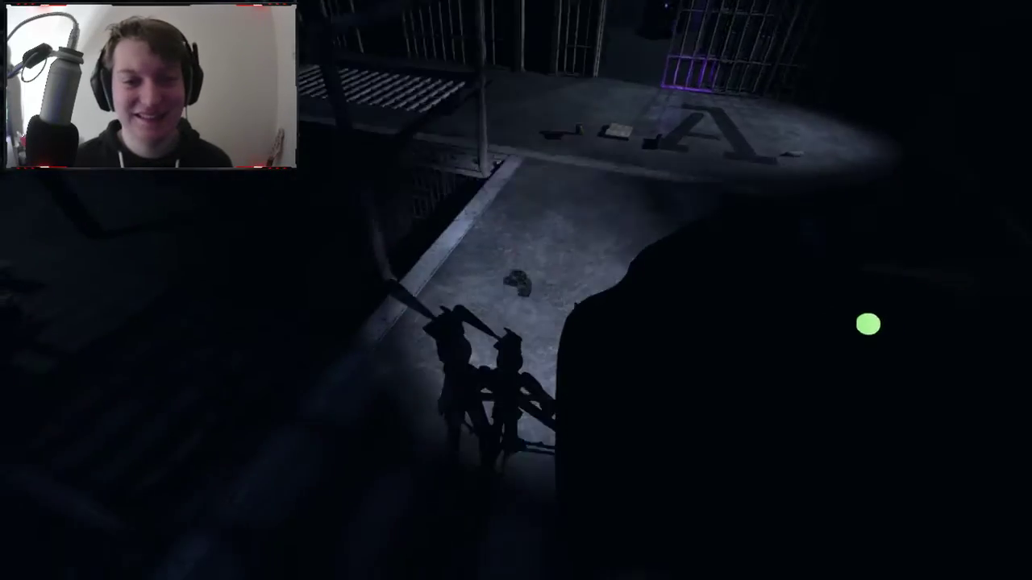
key(w)
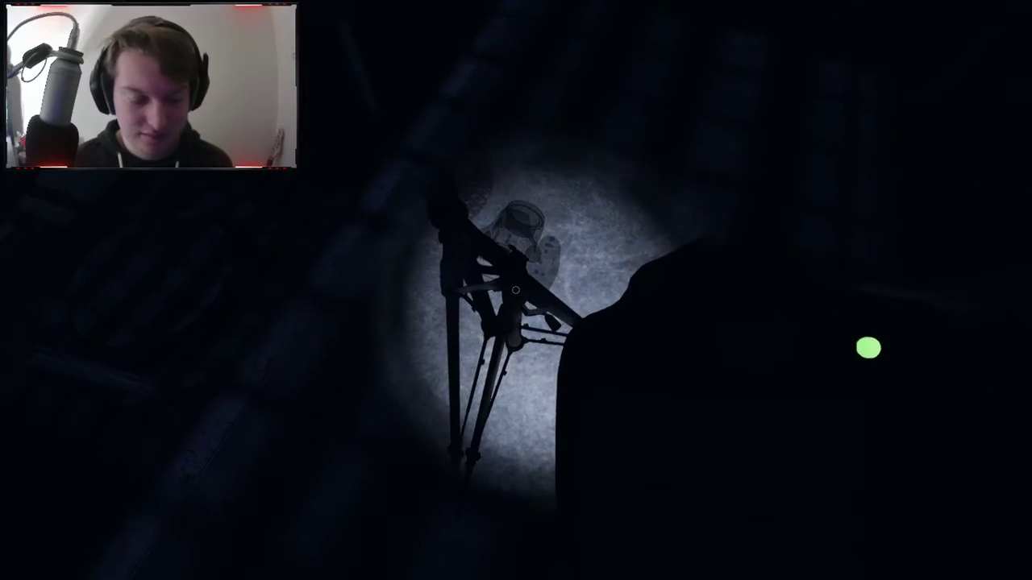
Head along the upper walkway to the barred cell door
key(w)
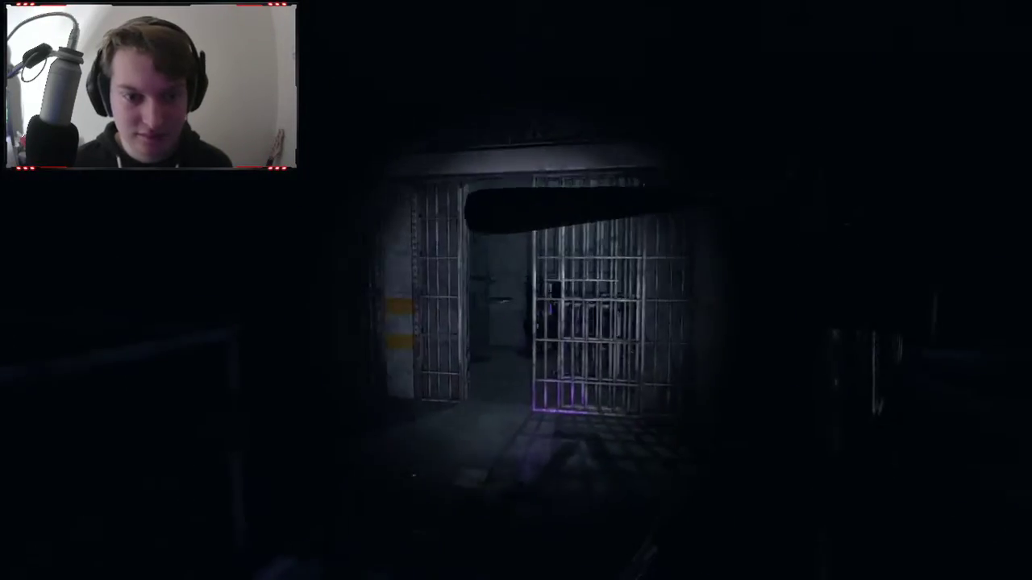
key(w)
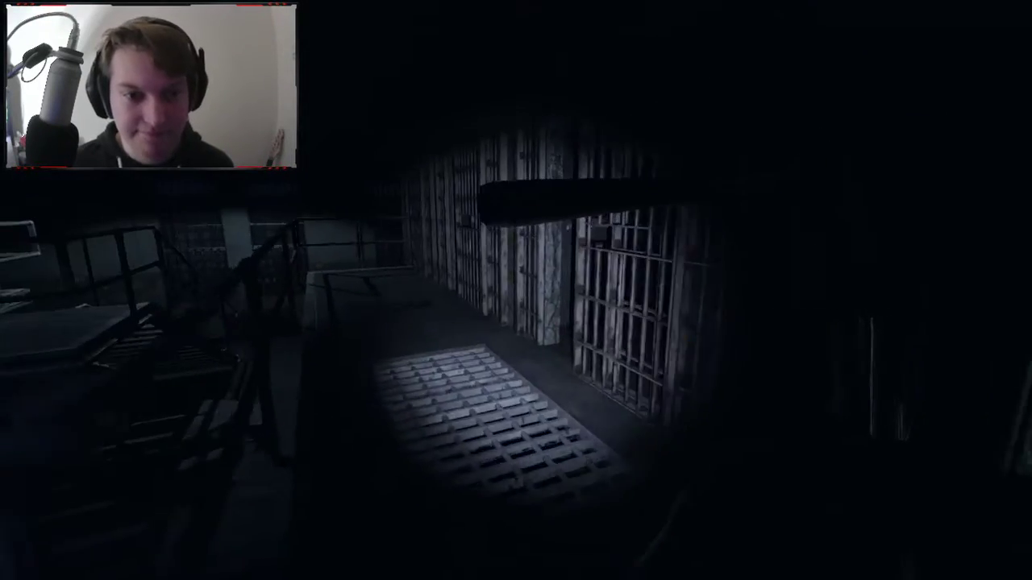
key(w)
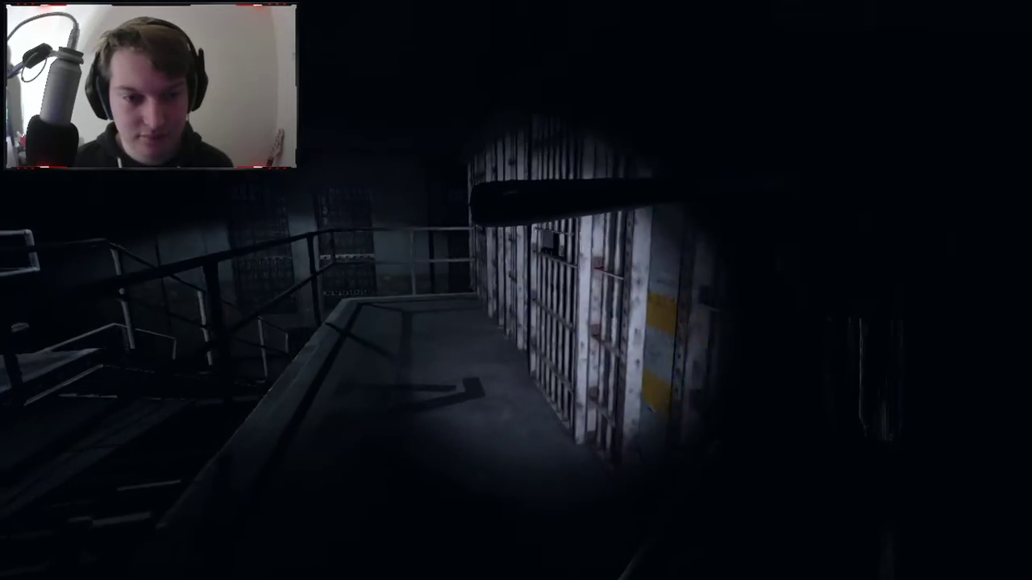
key(w)
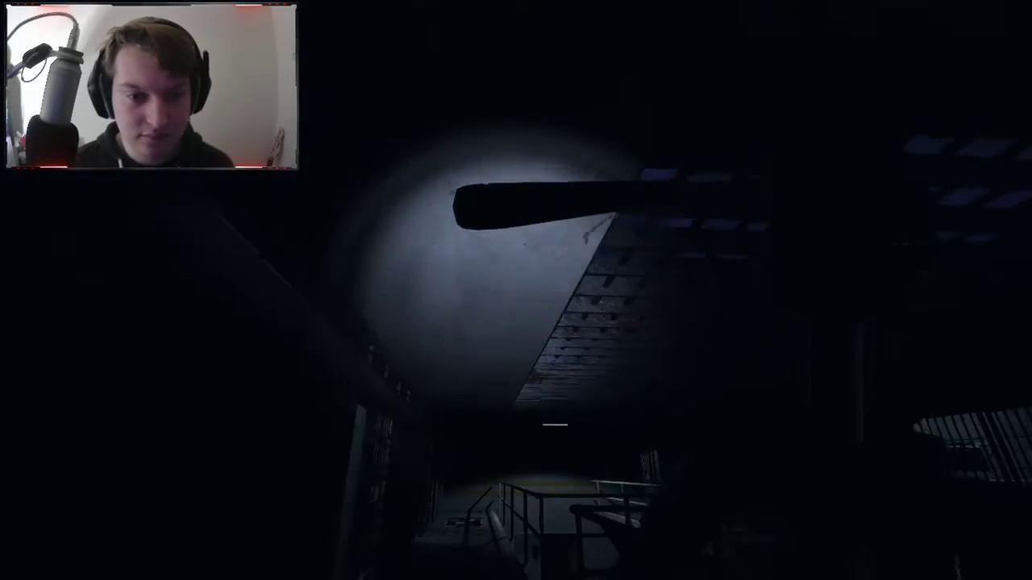
key(w)
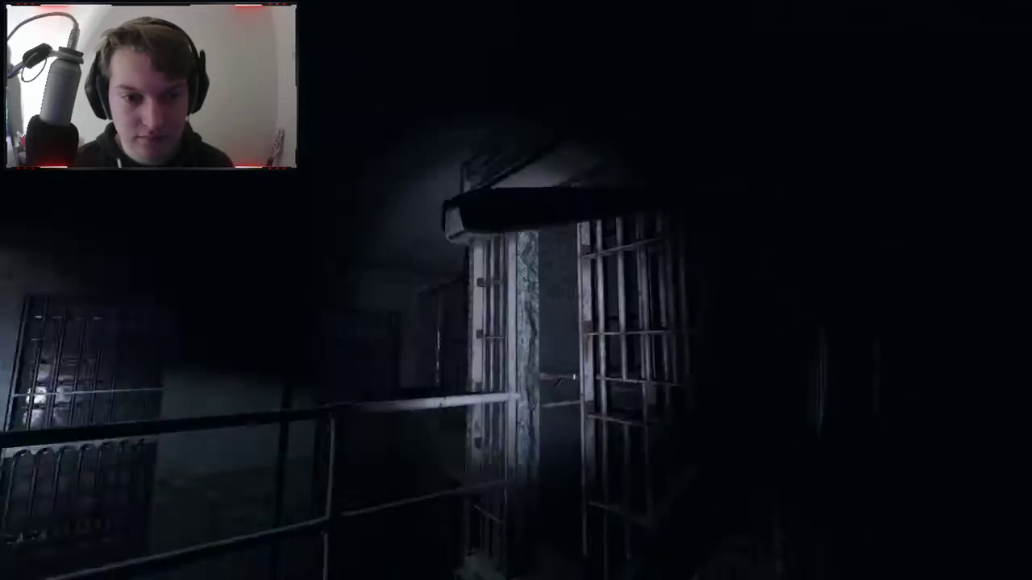
key(w)
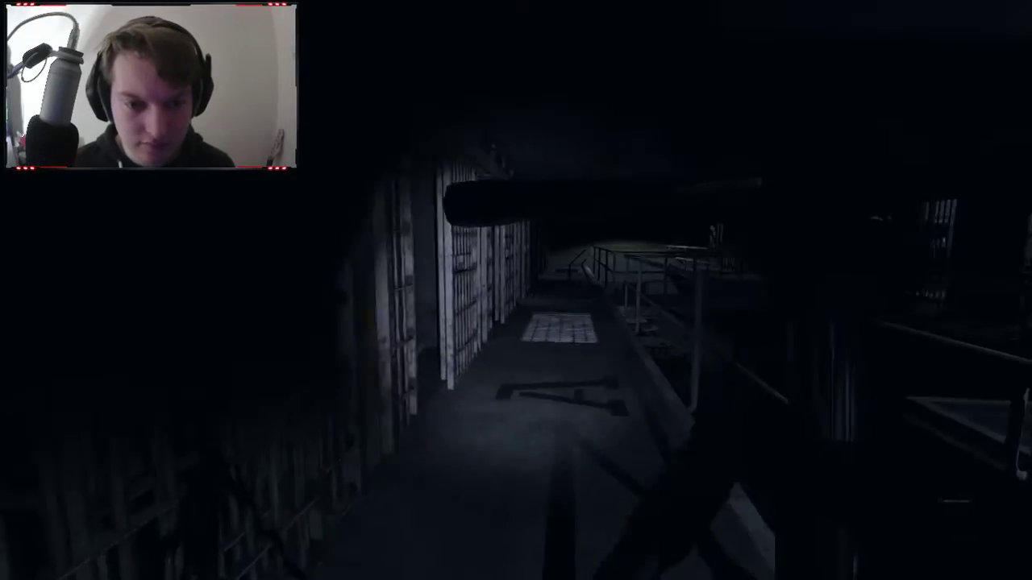
Follow the cell corridor to the floor items and the phone lying on the grate
key(f)
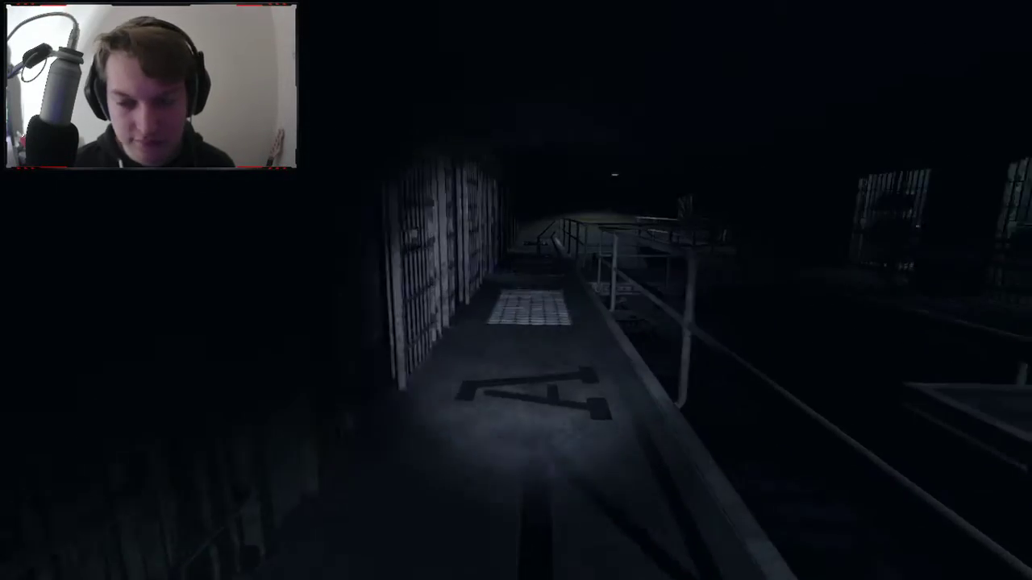
key(w)
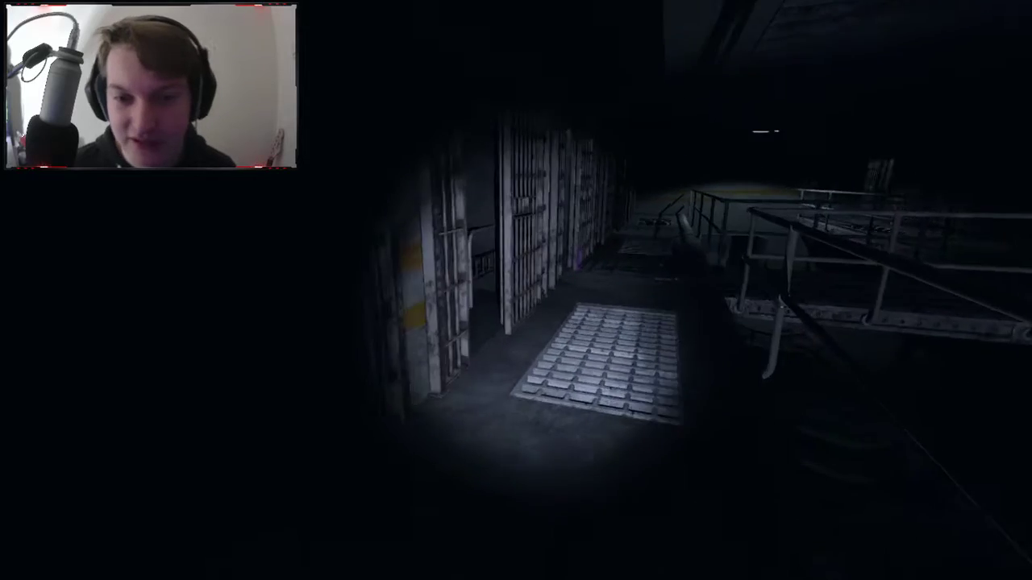
key(w)
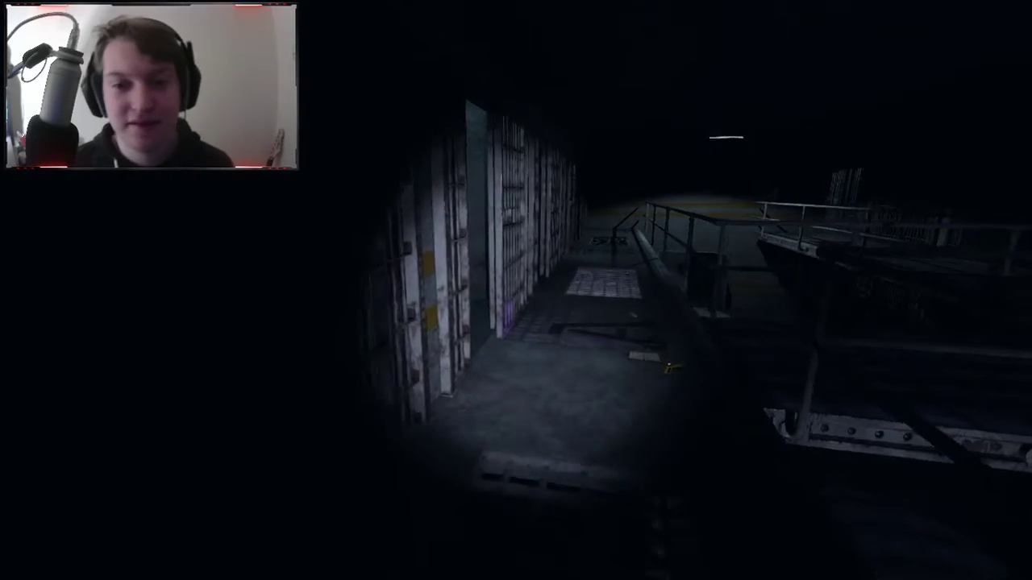
key(w)
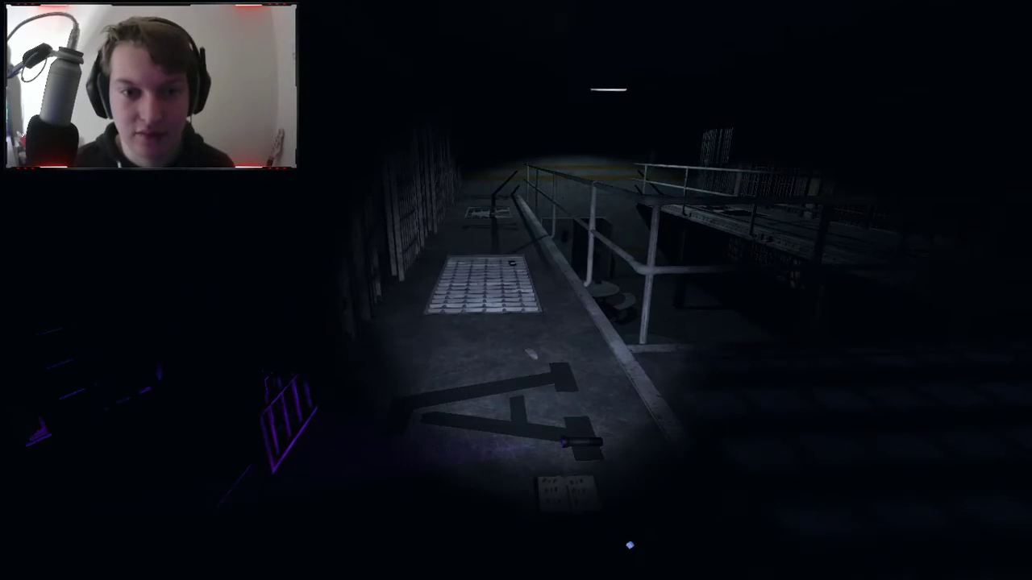
key(w)
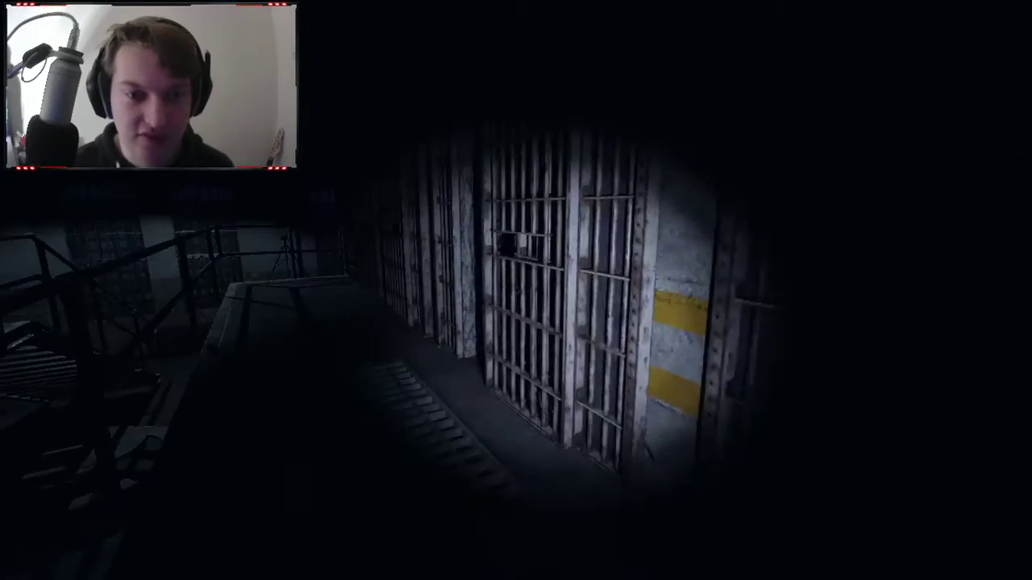
key(w)
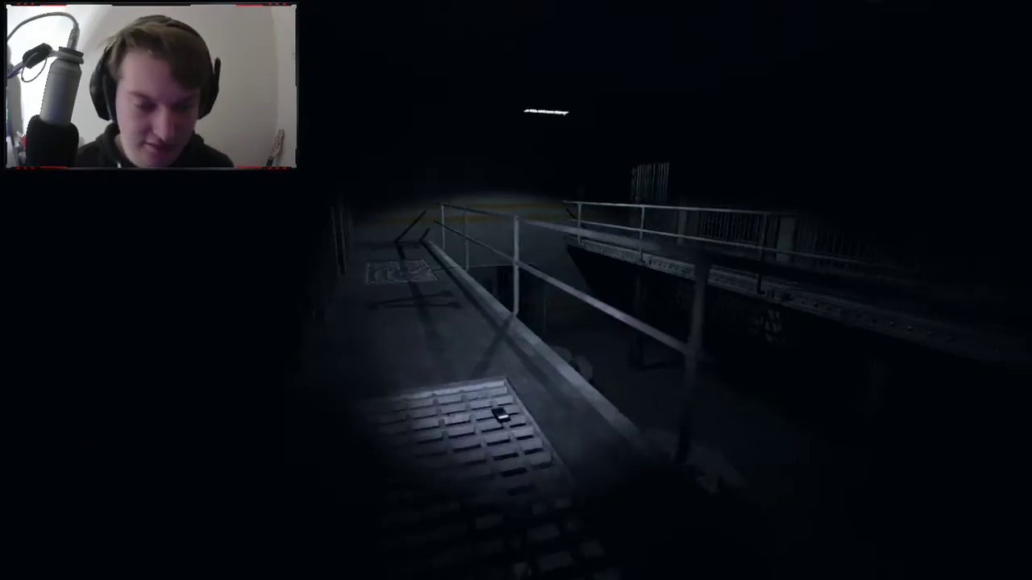
key(w)
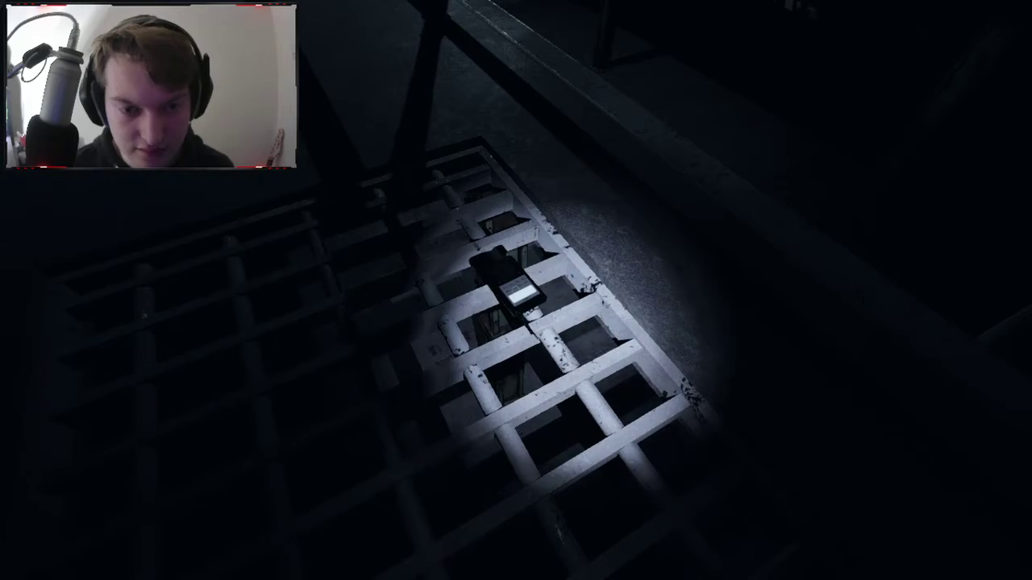
key(w)
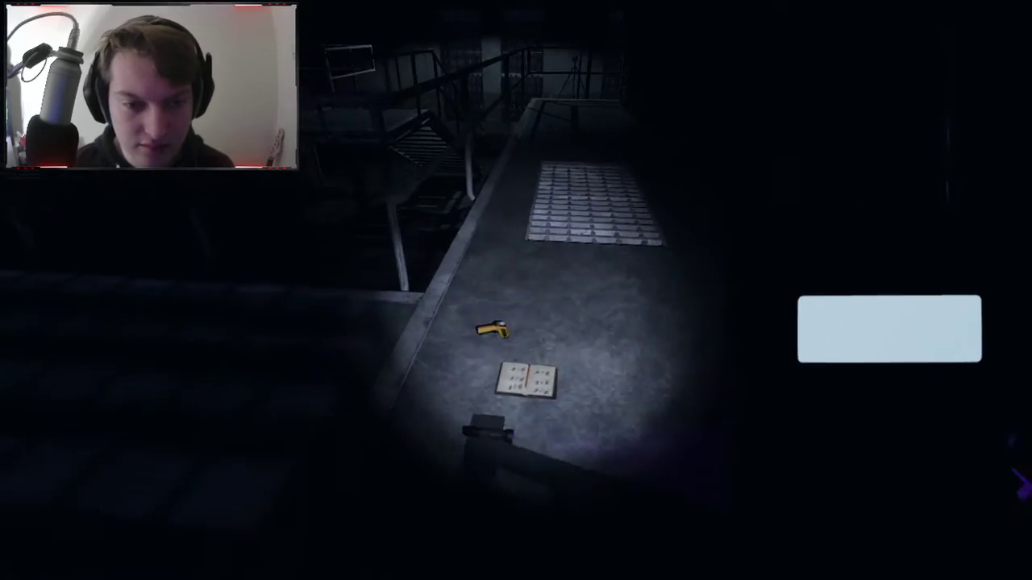
Carry the scanning spirit box along the cell corridor, turning toward the cell bars and railing
key(w)
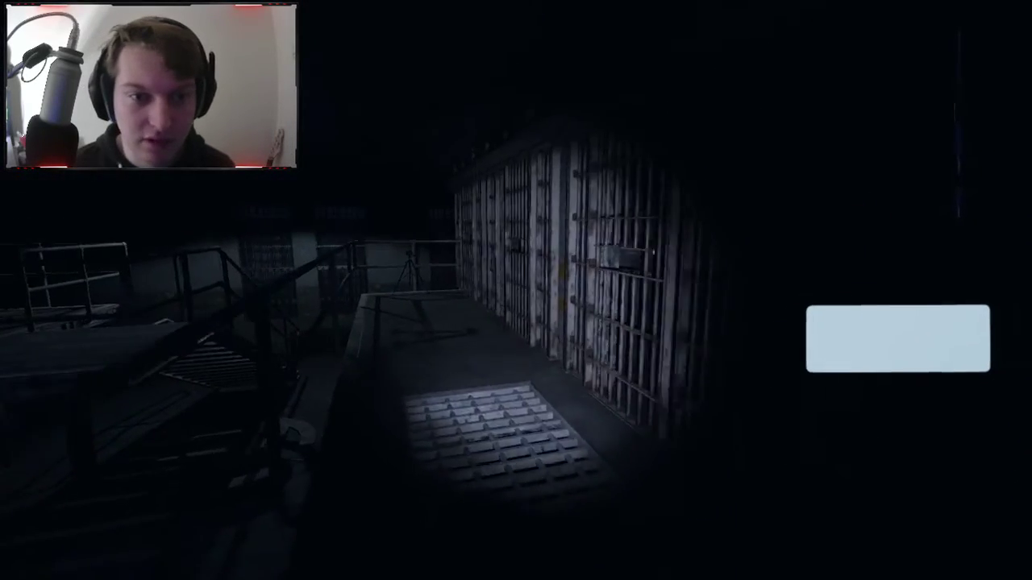
key(w)
key(w)
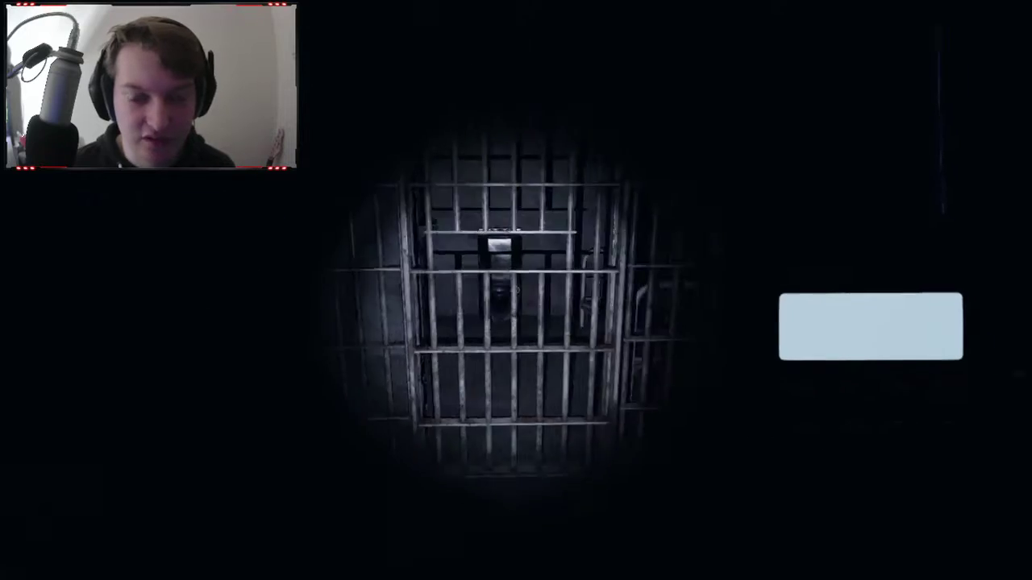
key(w)
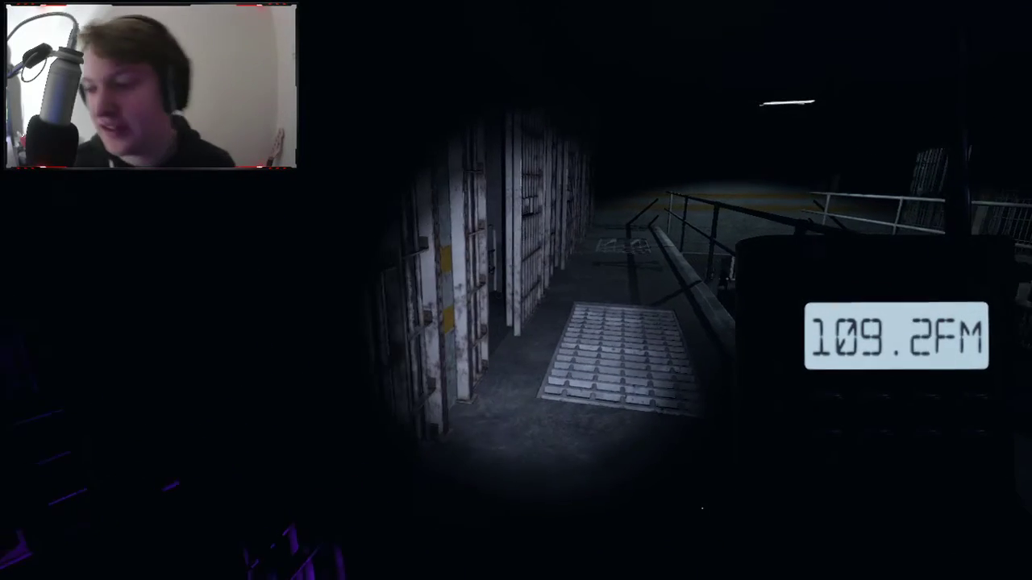
key(w)
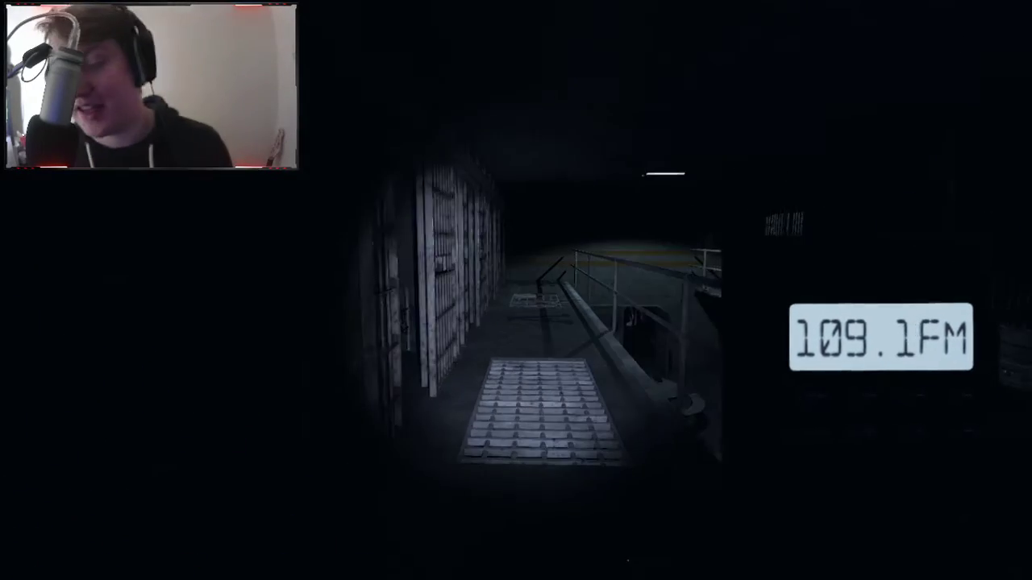
key(w)
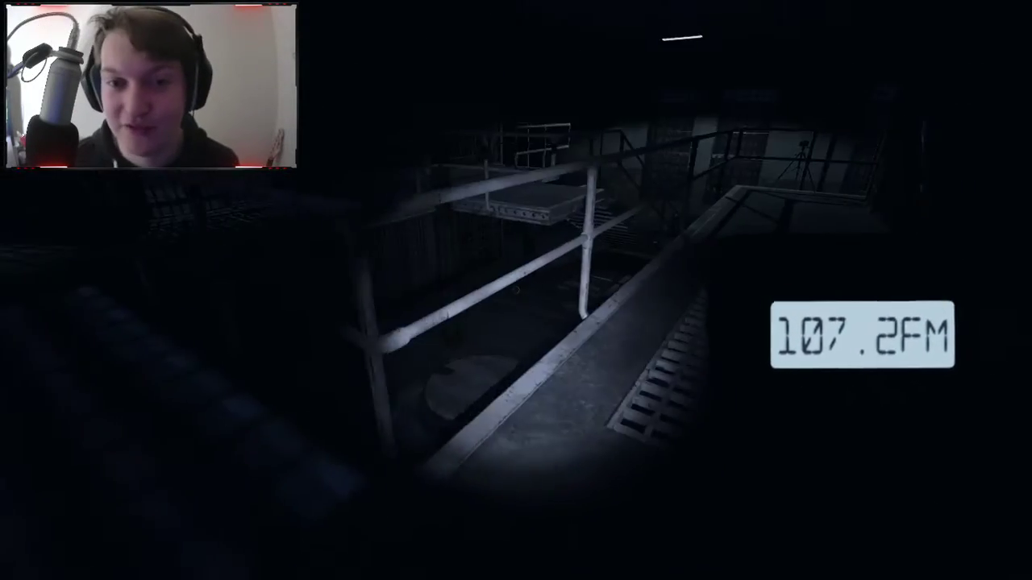
key(w)
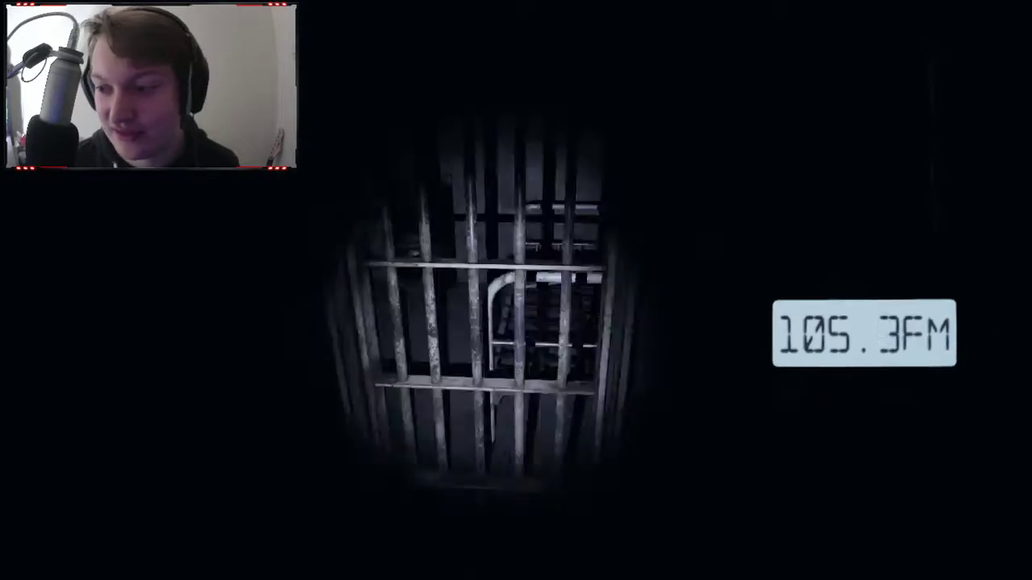
key(w)
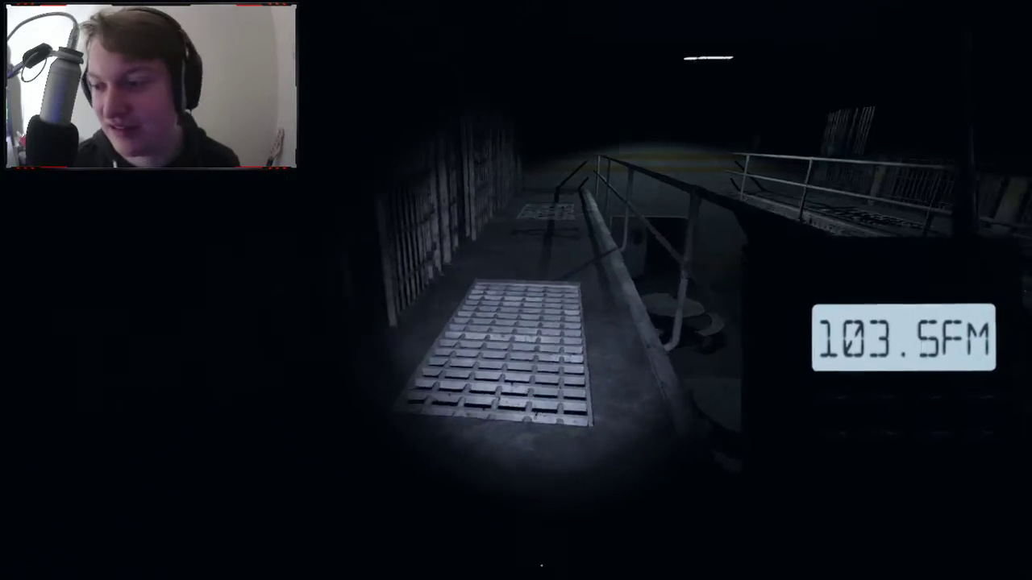
key(w)
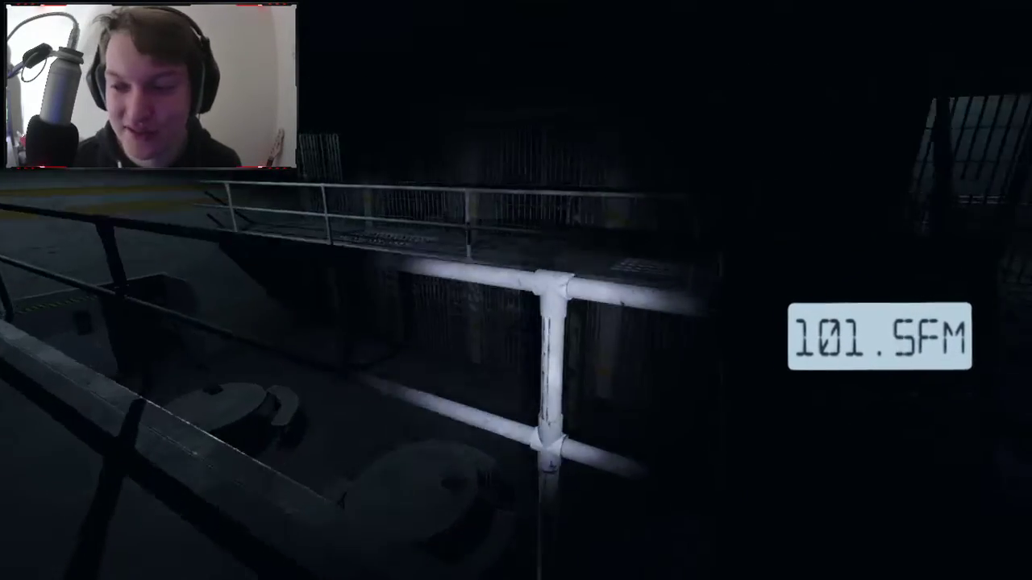
Keep scanning while pacing back past the gun and book into the dark area
key(w)
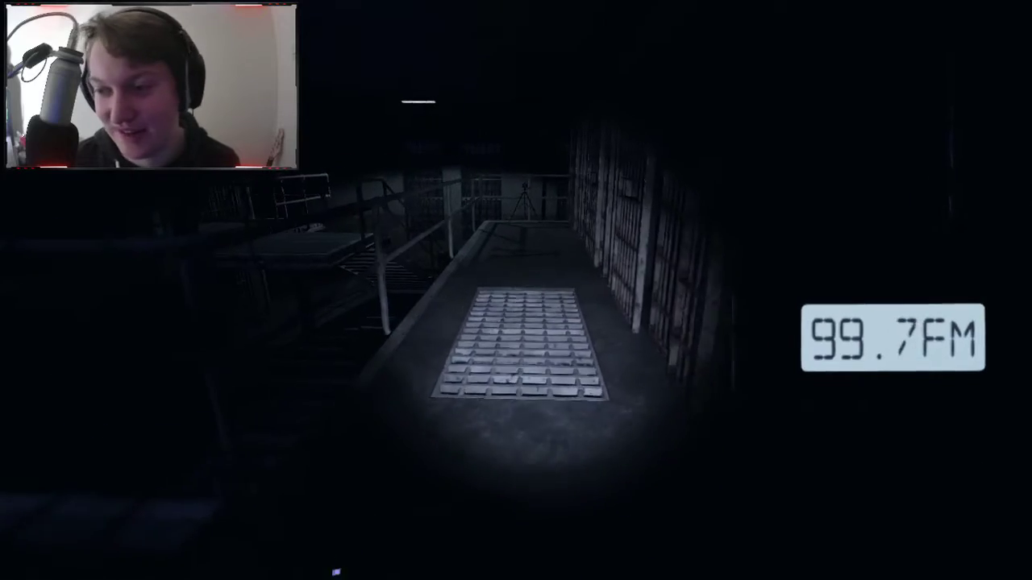
key(w)
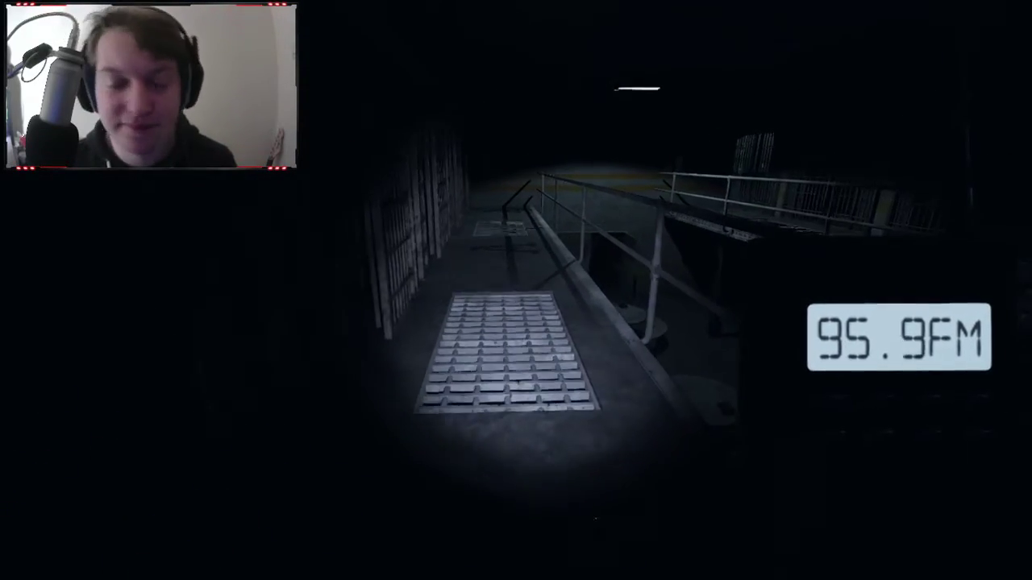
key(w)
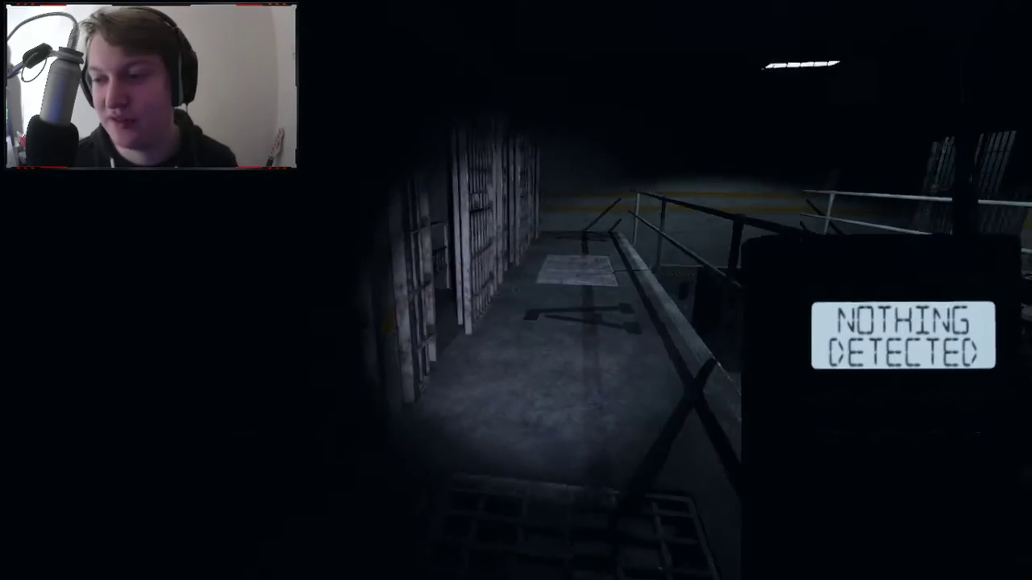
key(w)
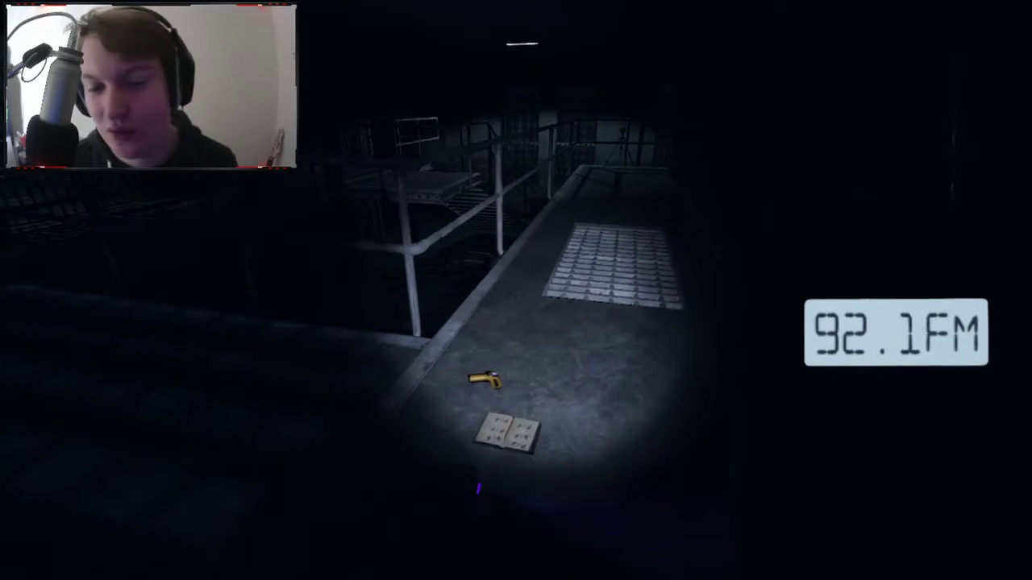
key(w)
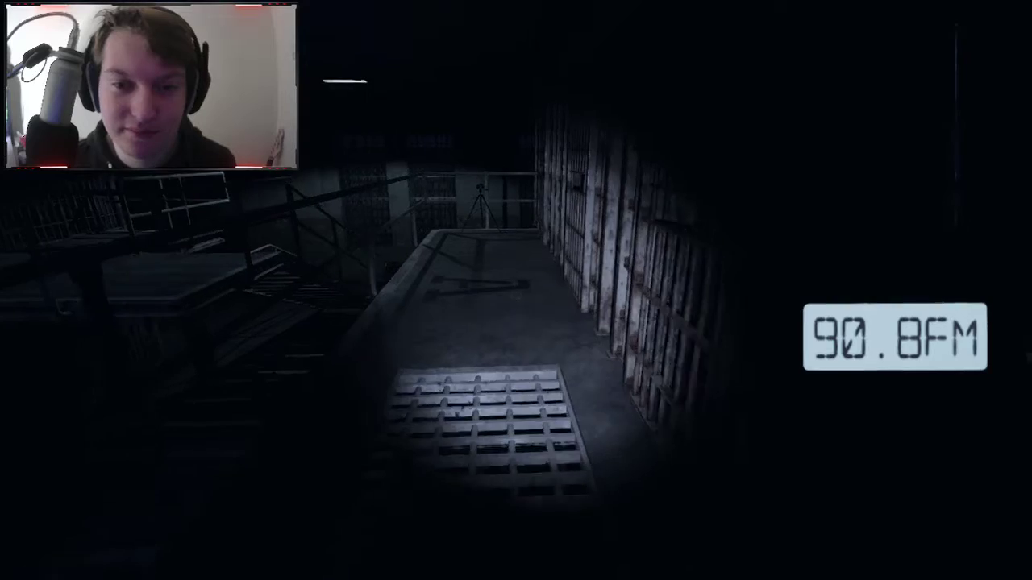
key(w)
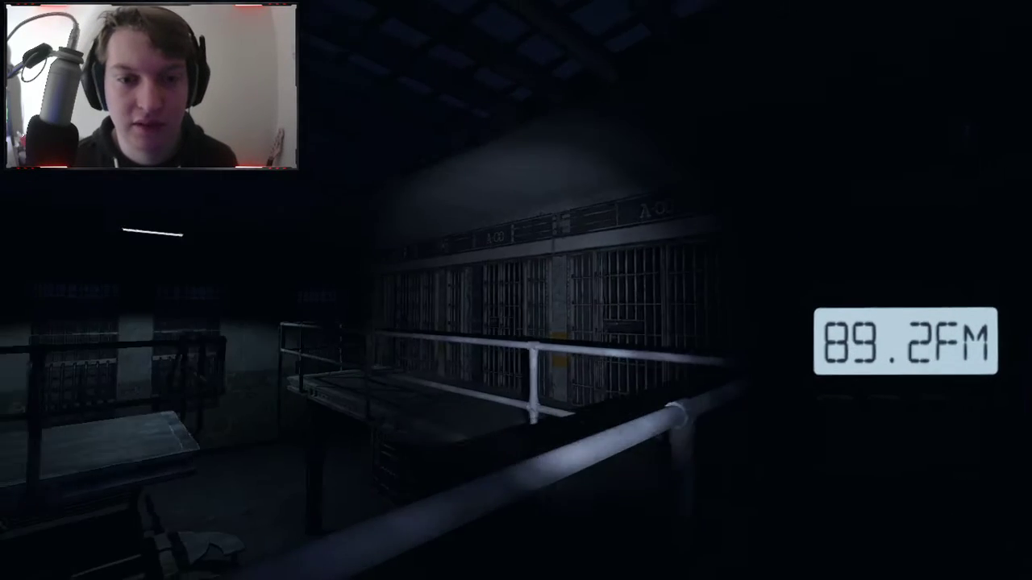
key(w)
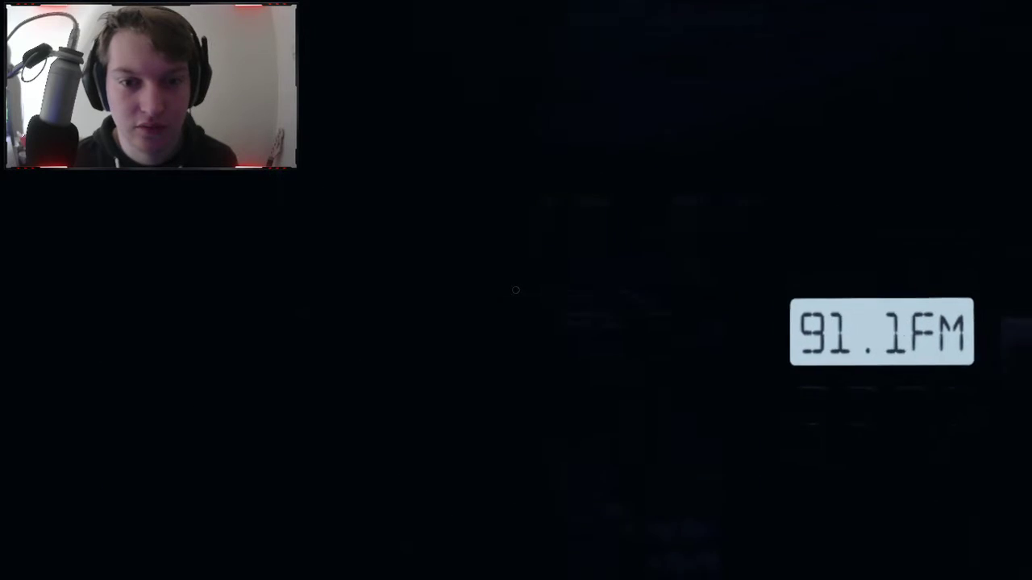
key(w)
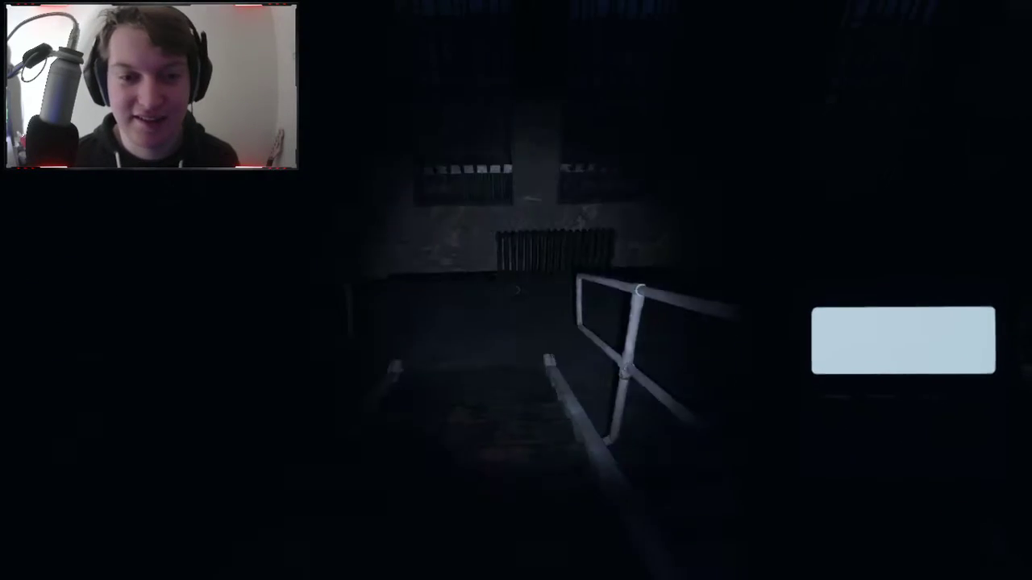
Descend toward the radiator and round tables, then cross the dark lower floor to a barred door
key(w)
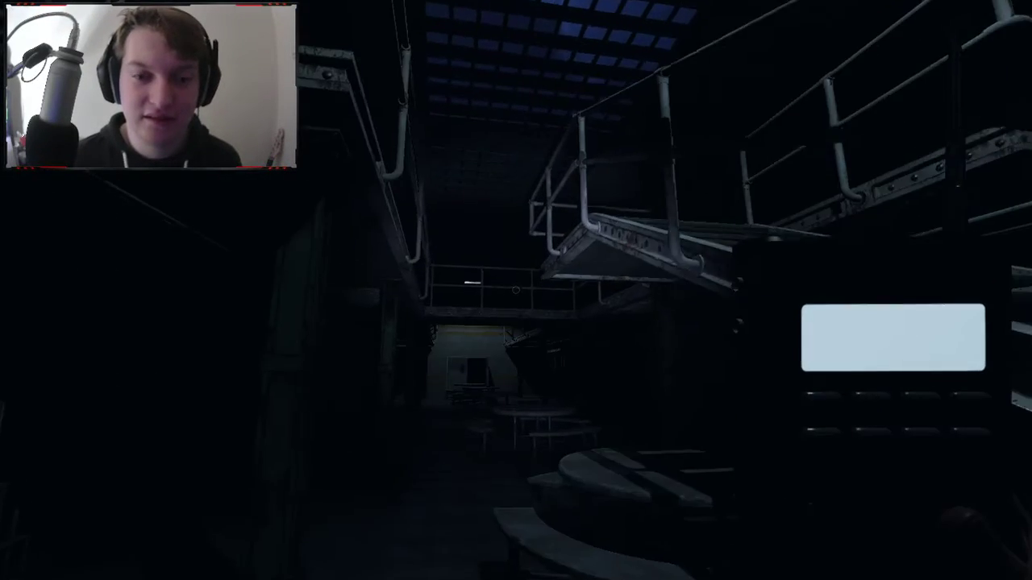
key(w)
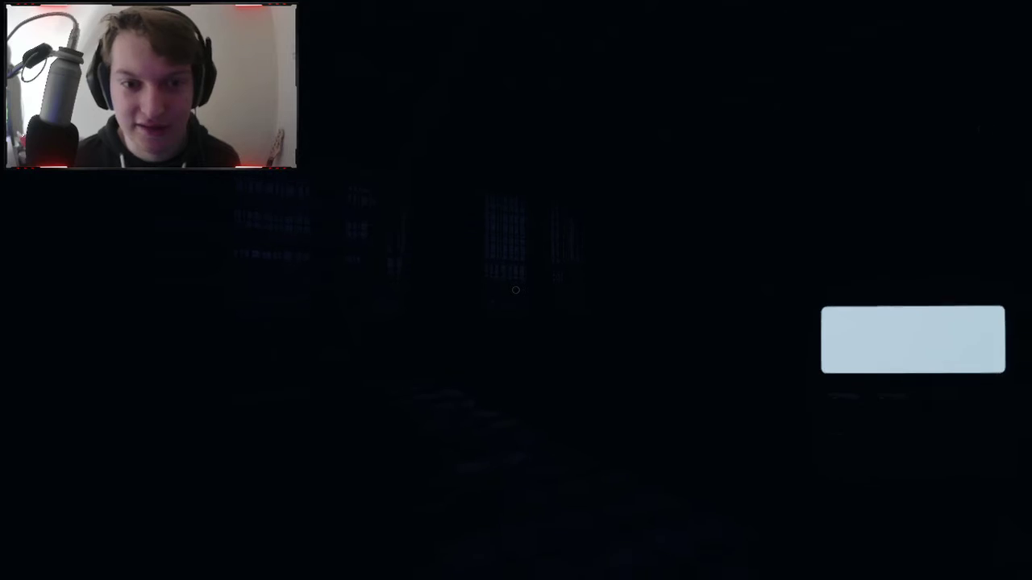
key(w)
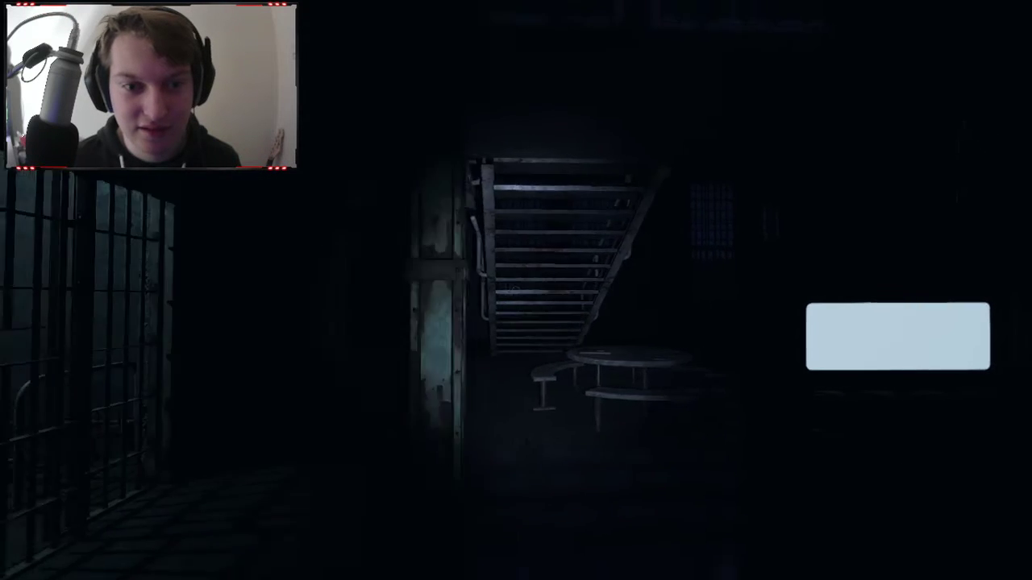
key(w)
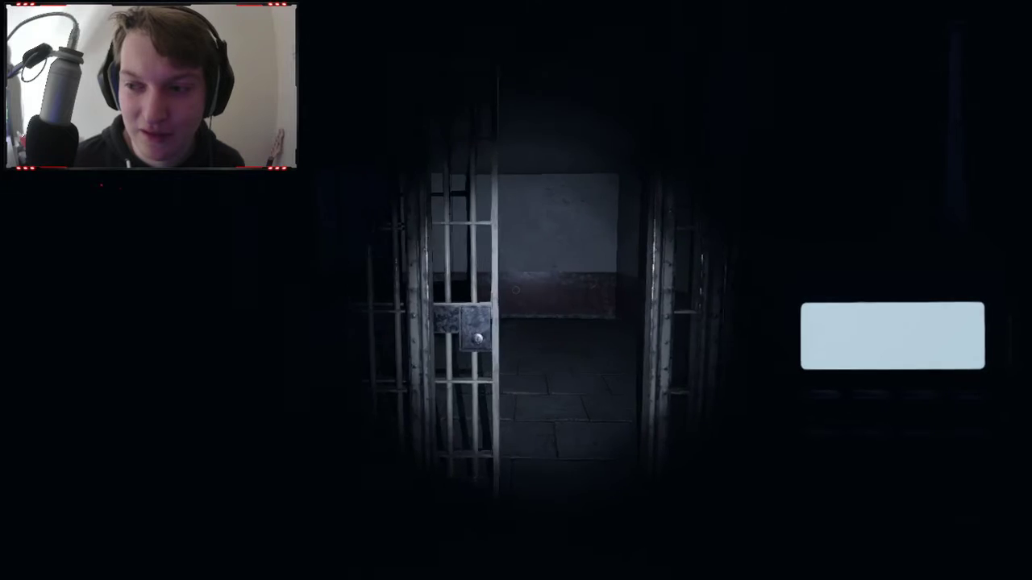
Go through the cell door, face the table room and approach its doorway
key(w)
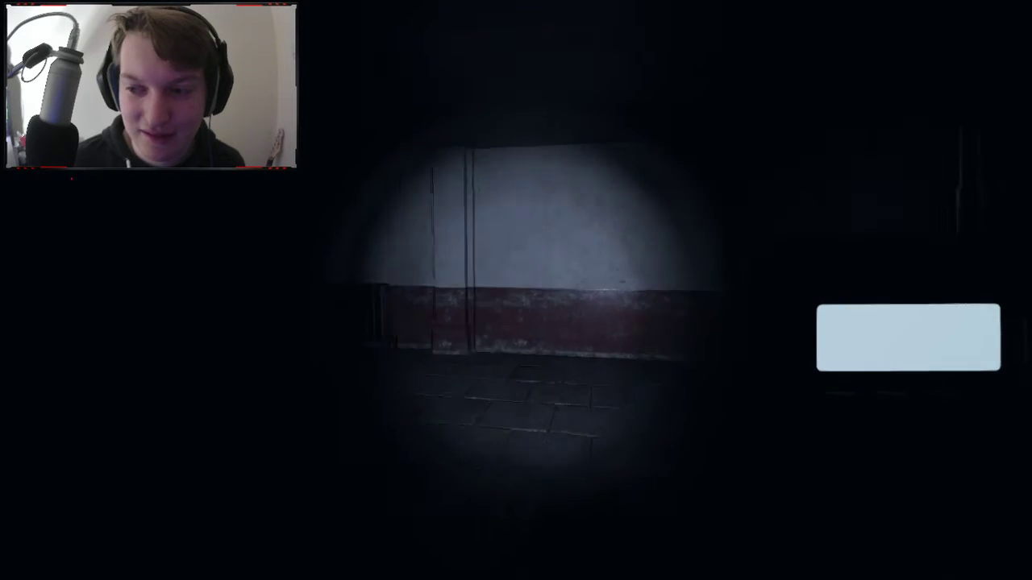
drag(516, 290, 516, 290)
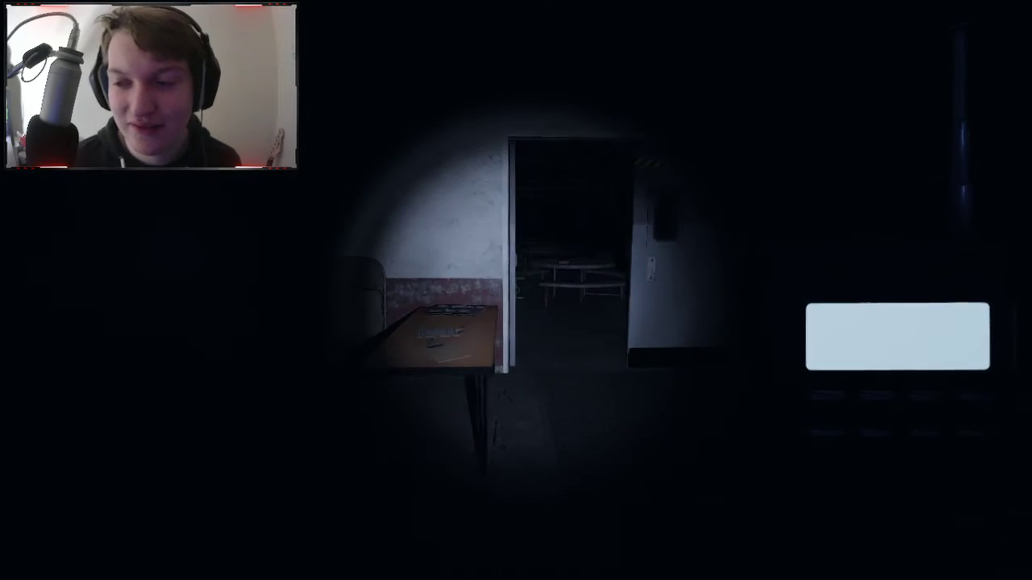
key(w)
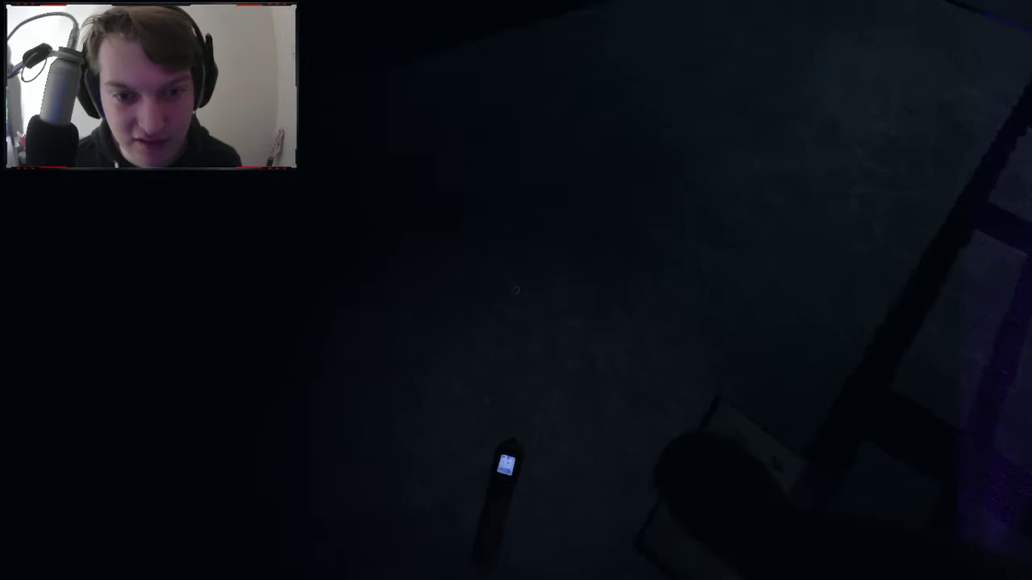
Pick up the floor device and log Fingerprints as Evidence #1 in the journal
key(e)
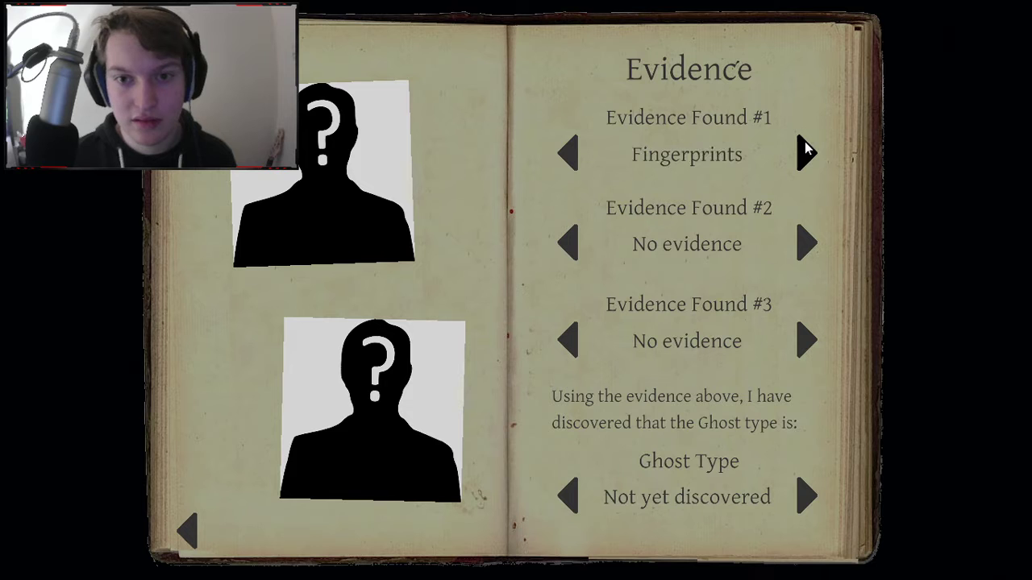
key(j)
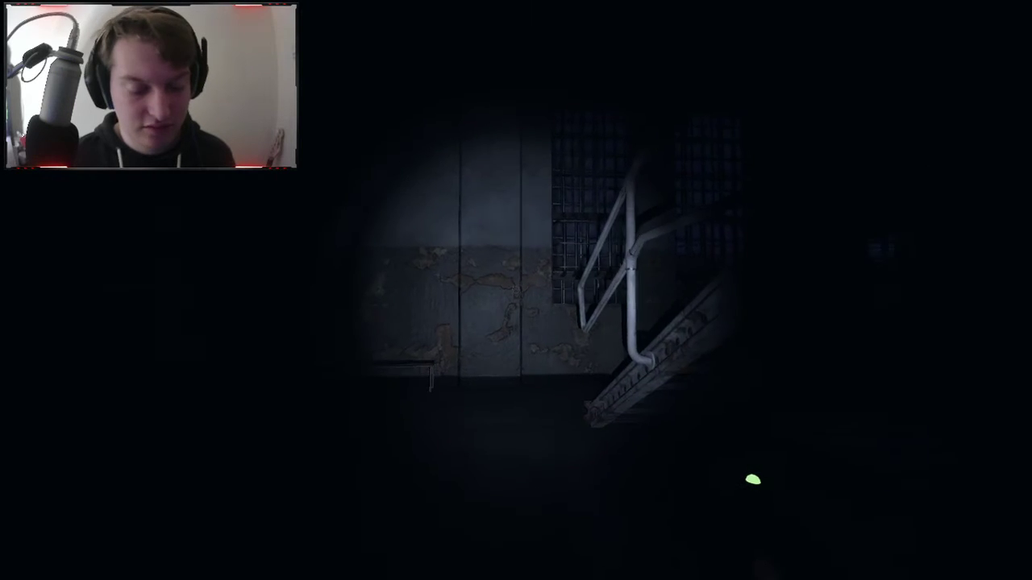
Walk around the staircase and along the catwalk to the cell with items on the floor
key(w)
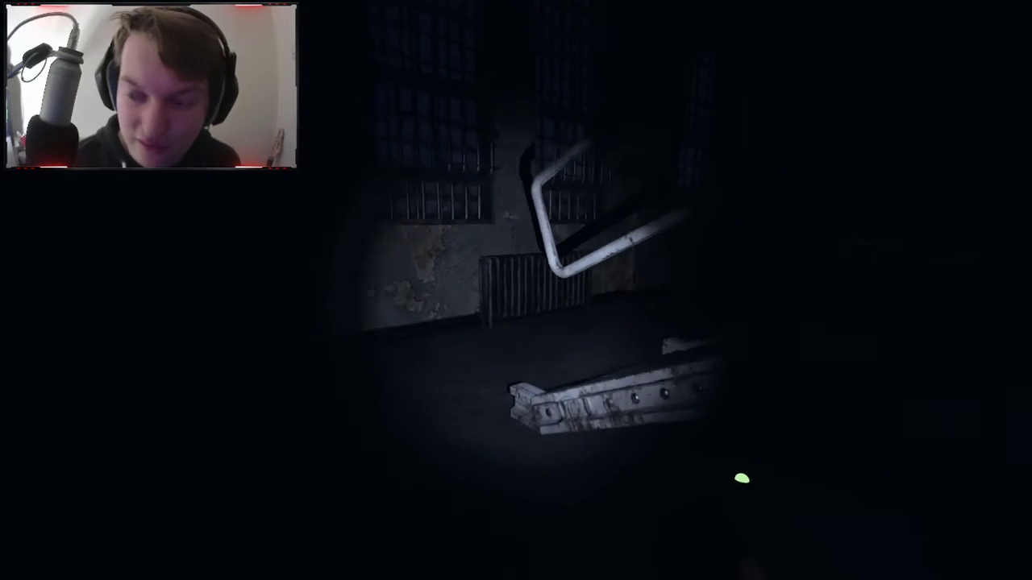
key(w)
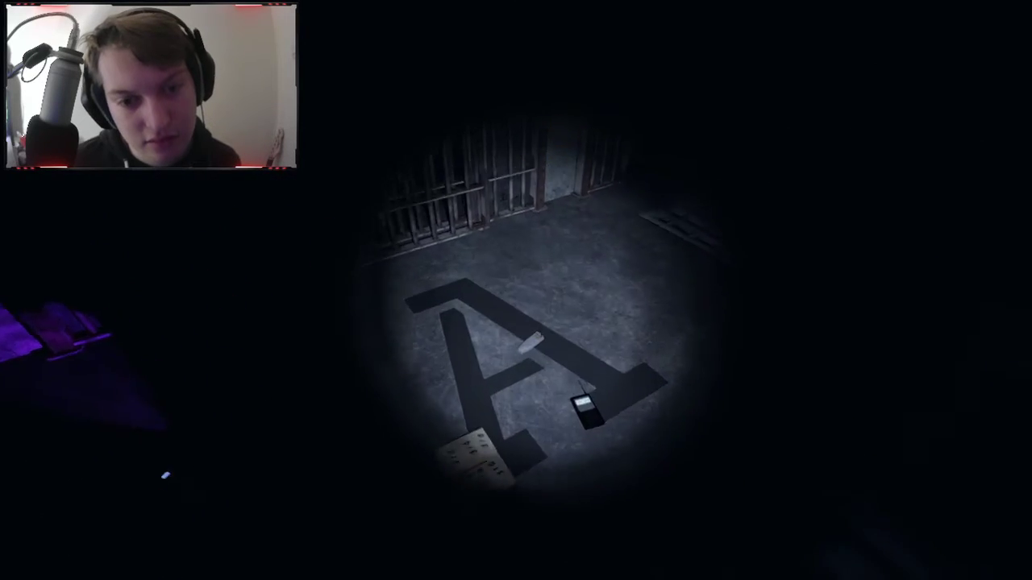
Pick up the spirit box lying on the cell floor
key(e)
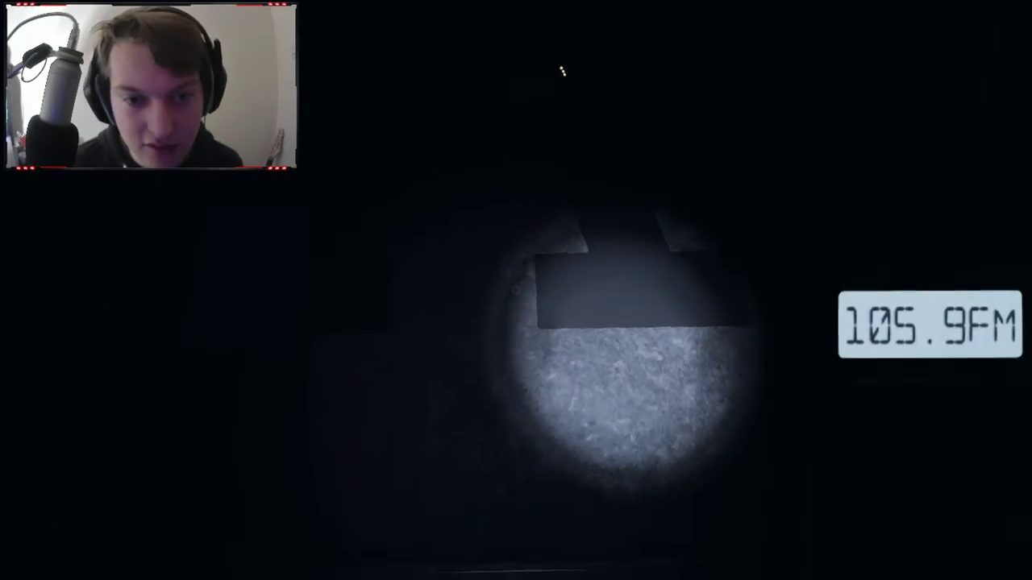
scroll(516, 290, down, 3)
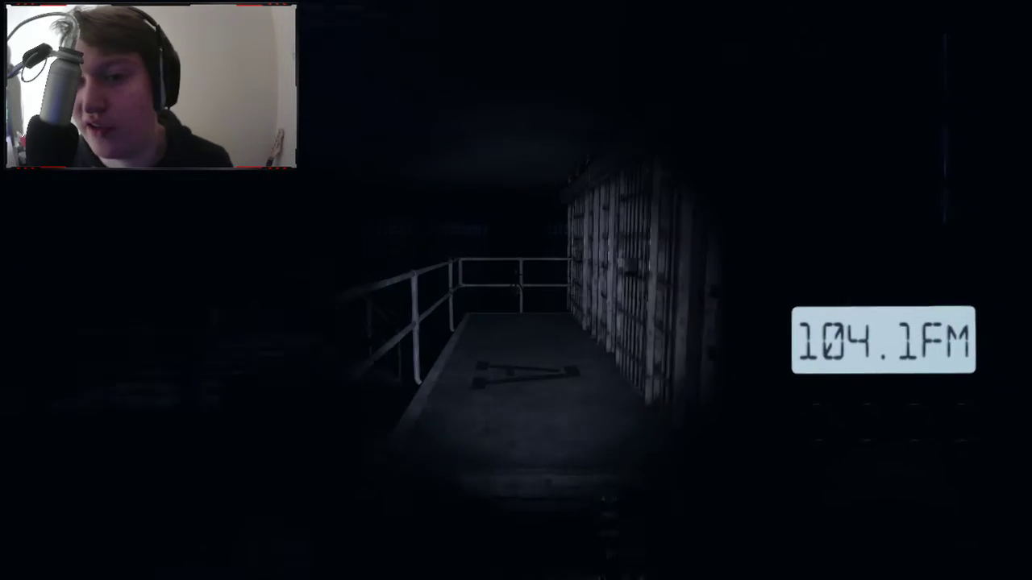
scroll(516, 290, down, 3)
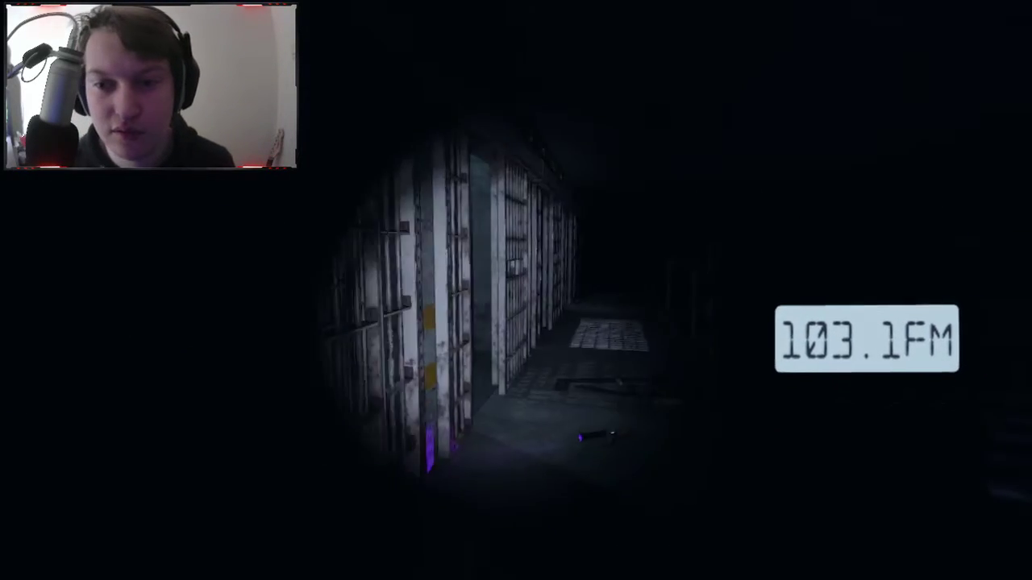
scroll(516, 290, down, 2)
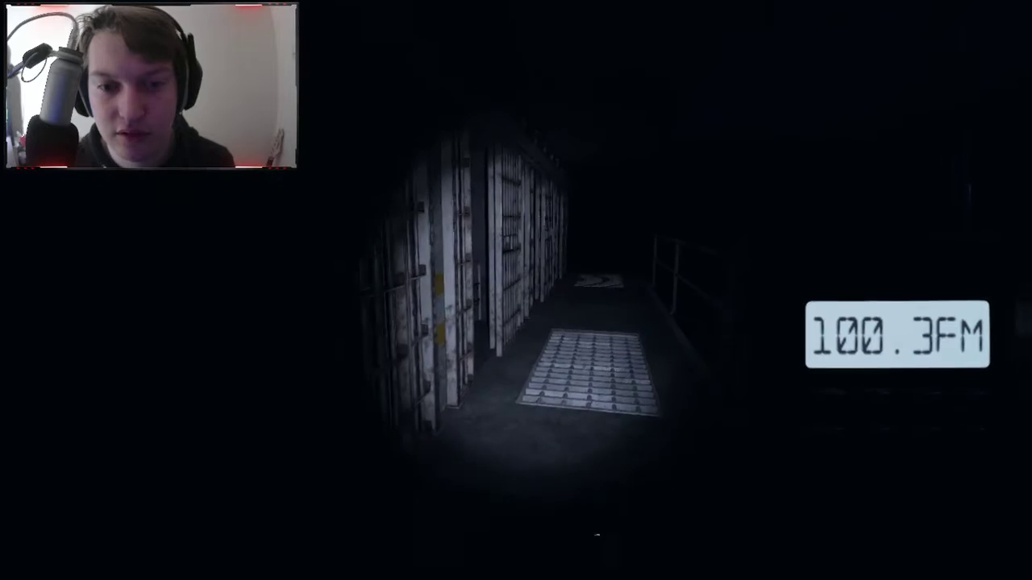
scroll(516, 290, down, 2)
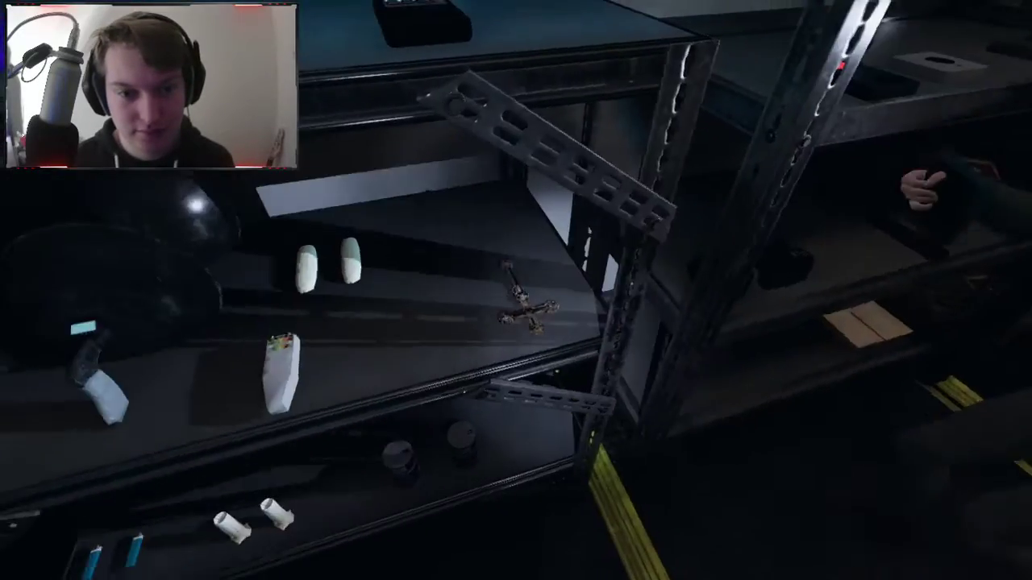
Take the crucifix from the truck's equipment shelf
key(e)
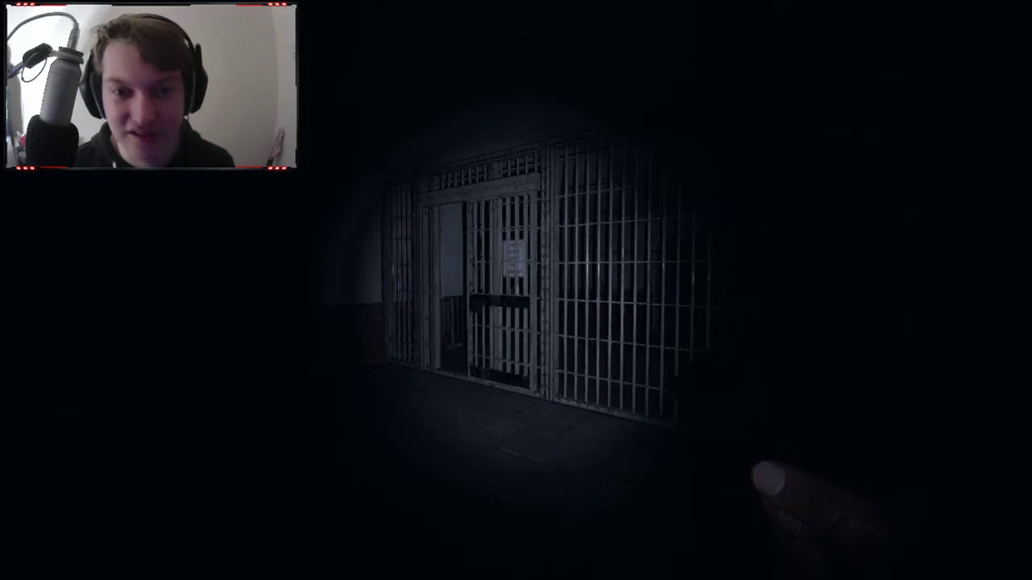
Walk through the barred cell-block gate into the dim room with a table
key(w)
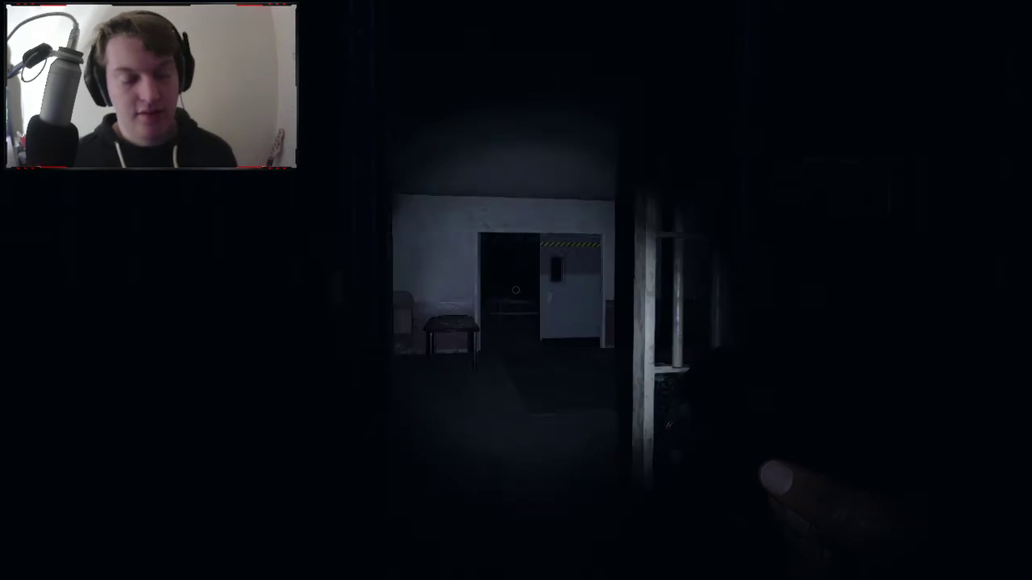
Turn into the dark corridor and walk through the doorway into the round-table dining room
key(a)
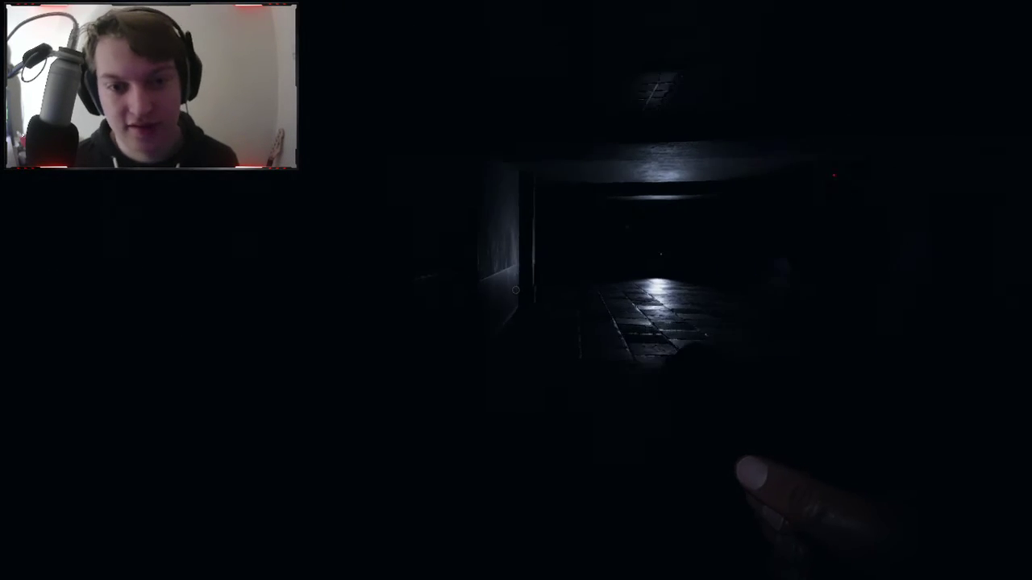
key(w)
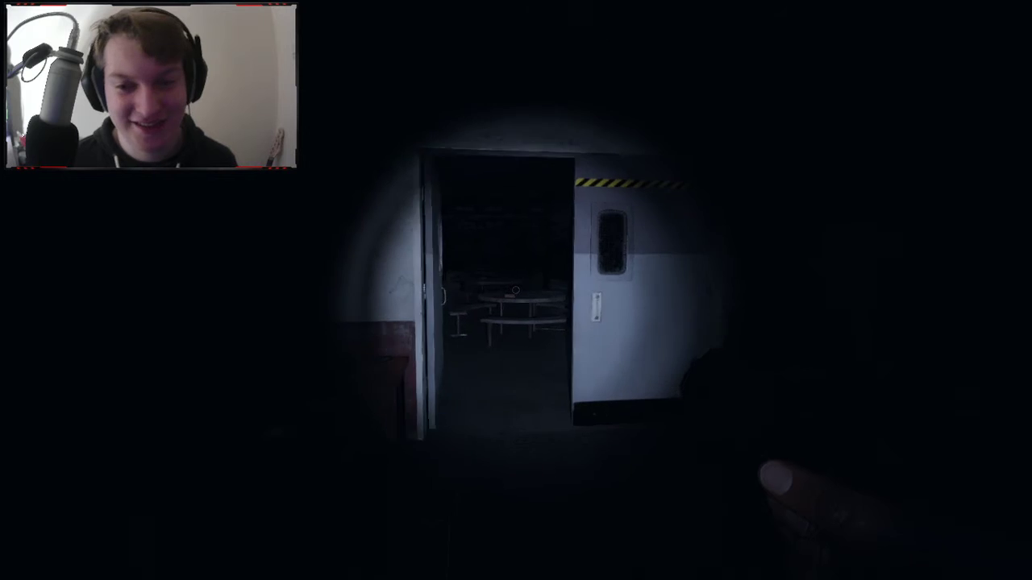
key(w)
key(w)
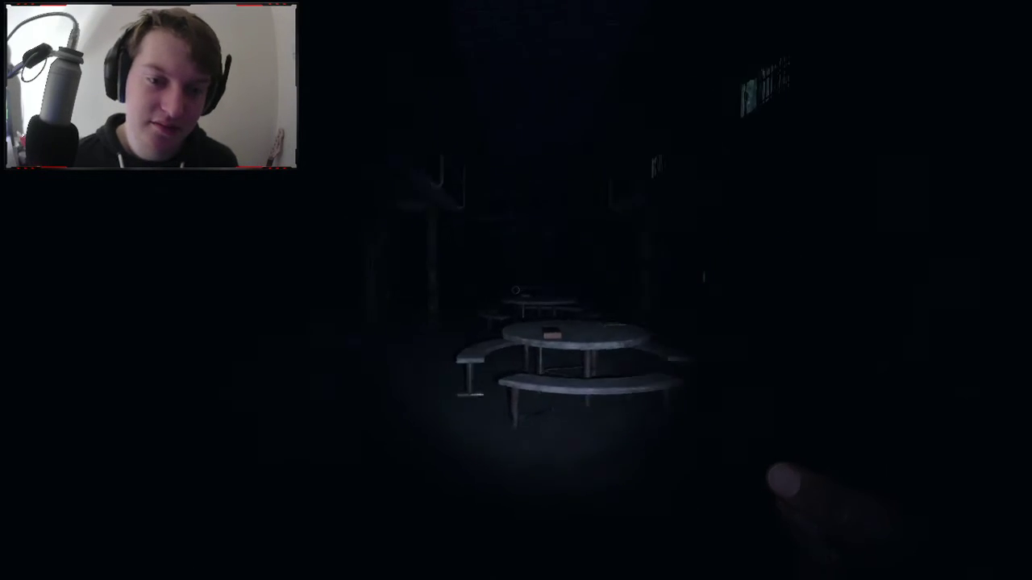
key(w)
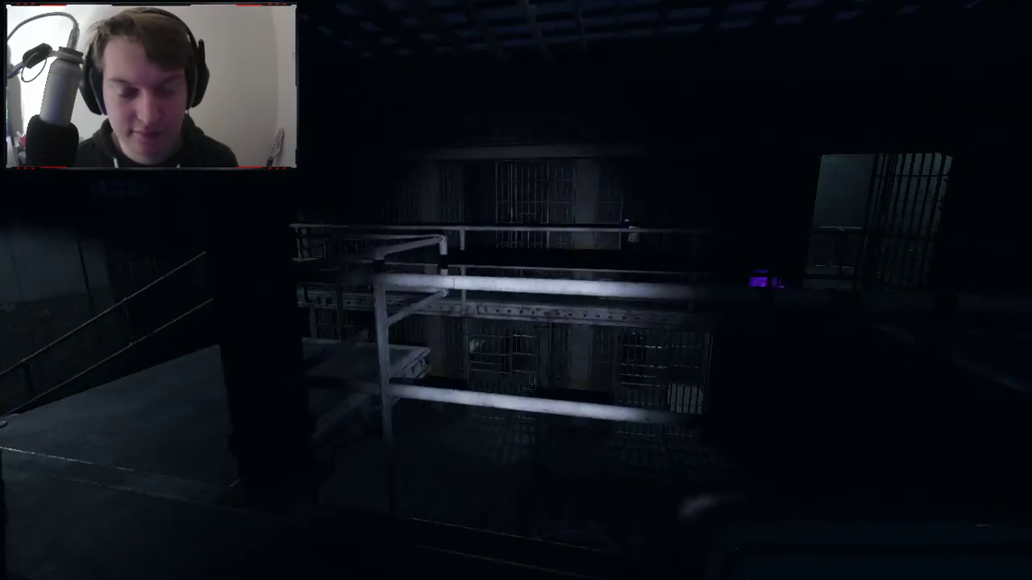
Check the journal's Ghost Writing and Spirit Box evidence, then pick up the yellow thermometer
key(j)
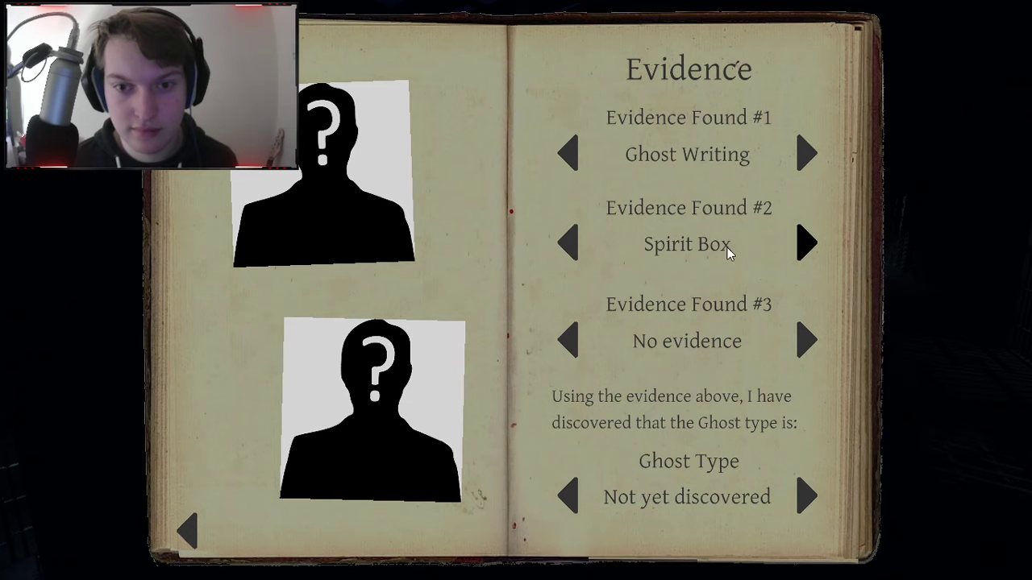
key(j)
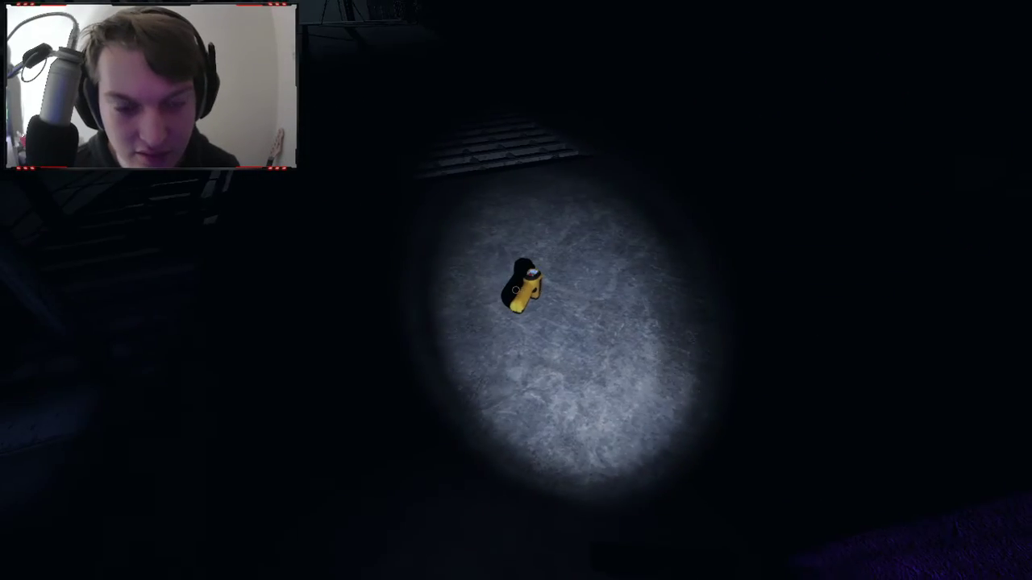
key(e)
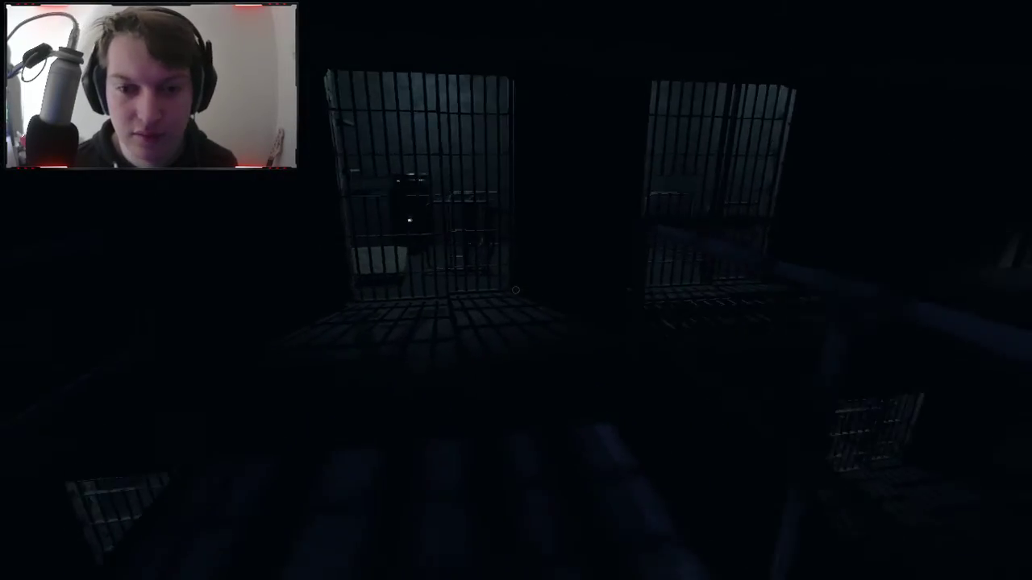
With the flashlight on, carry the thermometer past the round tables to a barred cell gate
key(t)
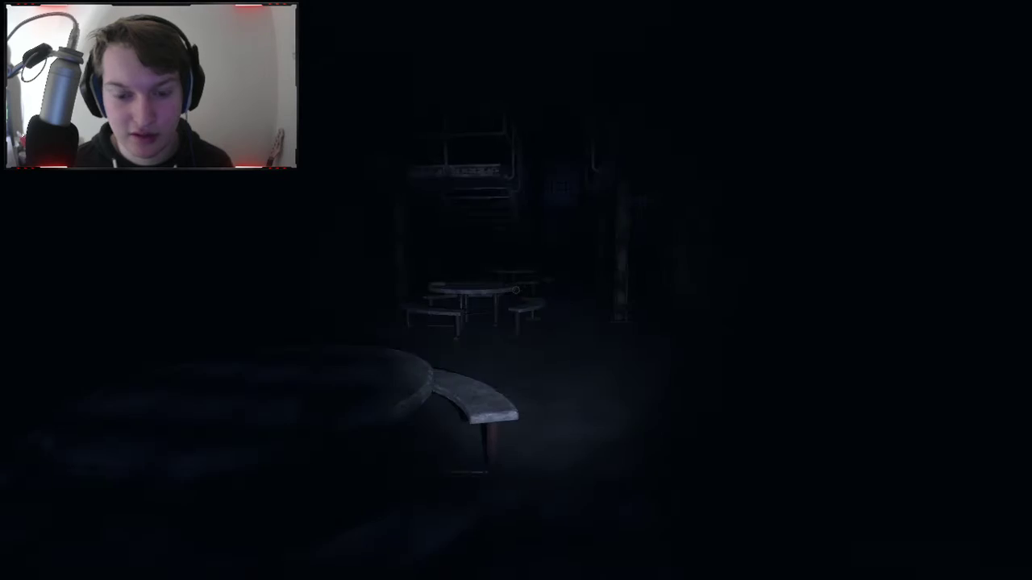
key(w)
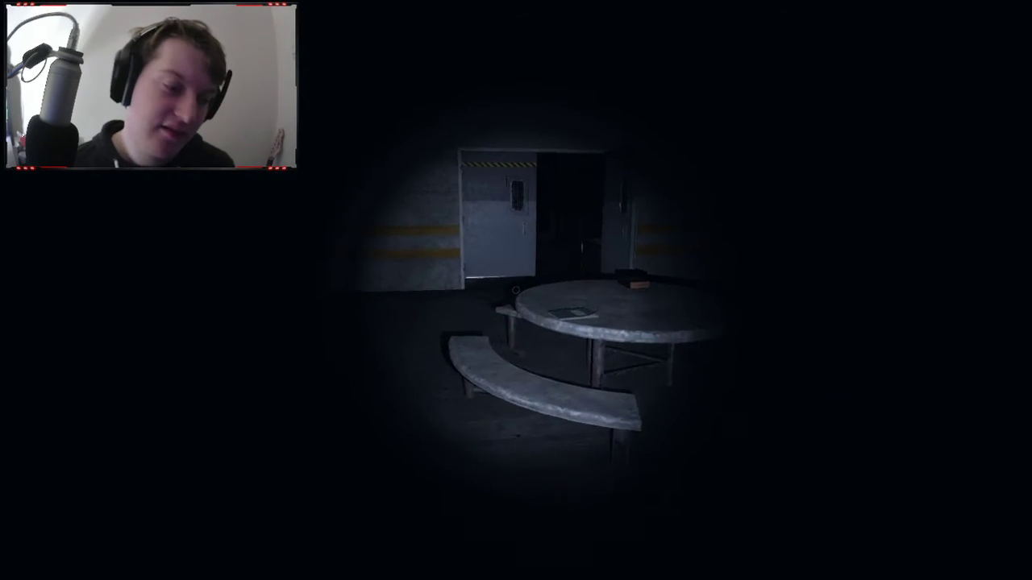
key(w)
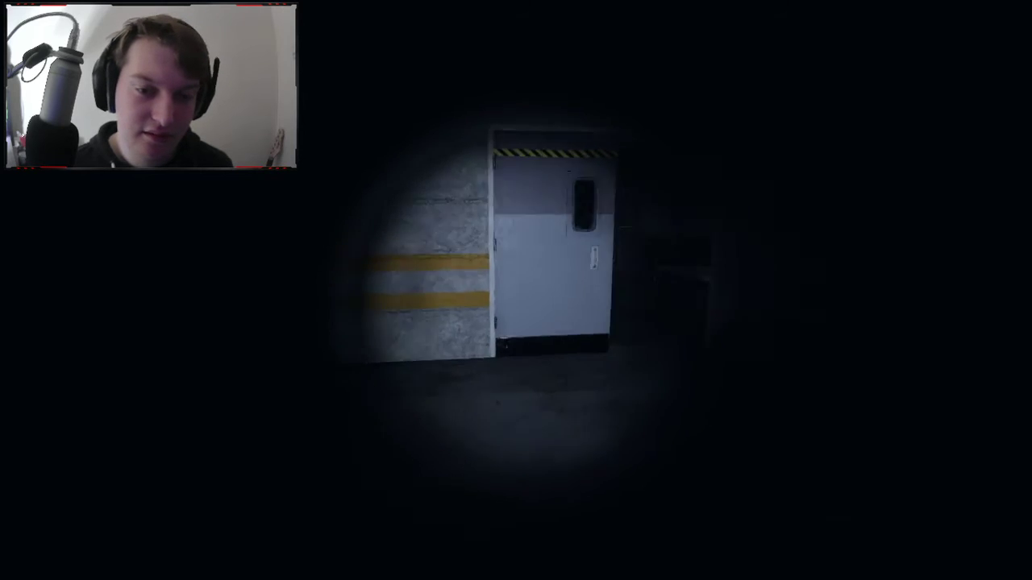
key(w)
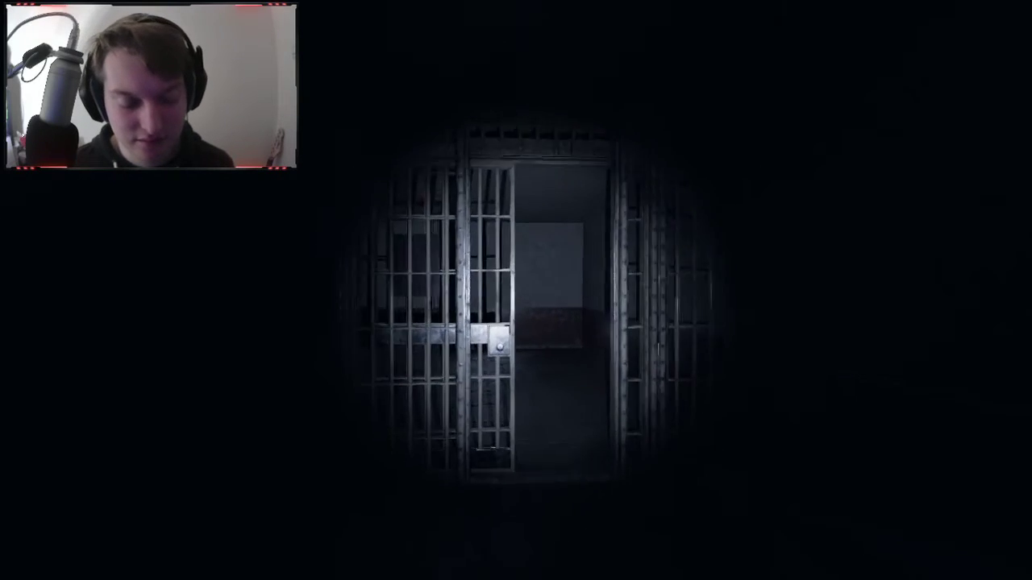
key(w)
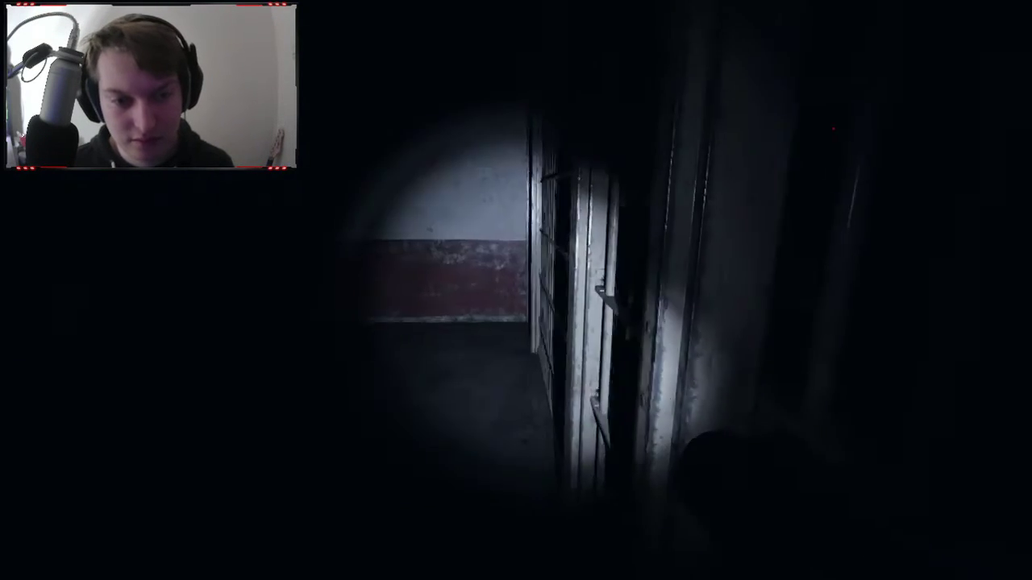
key(j)
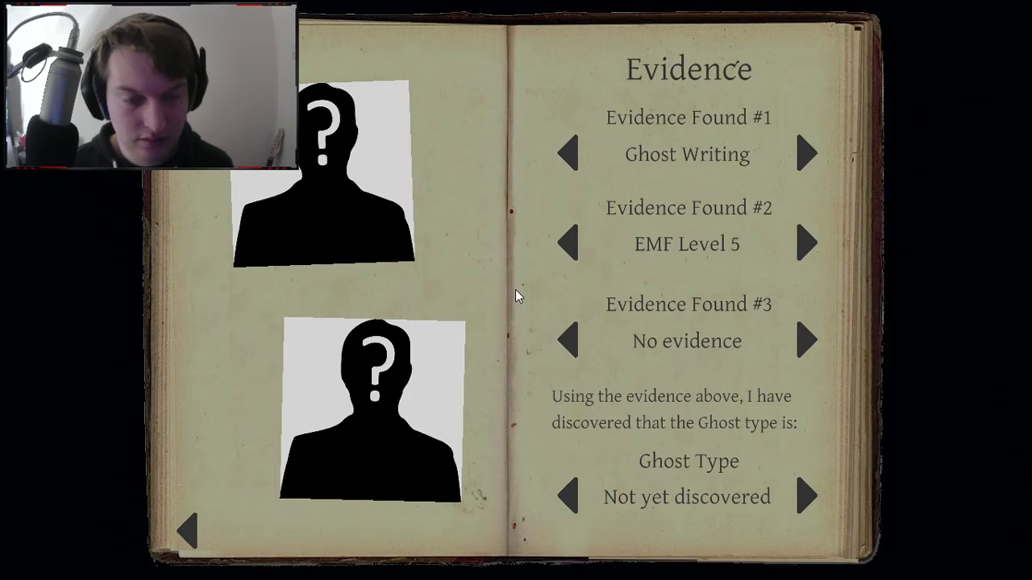
click(185, 528)
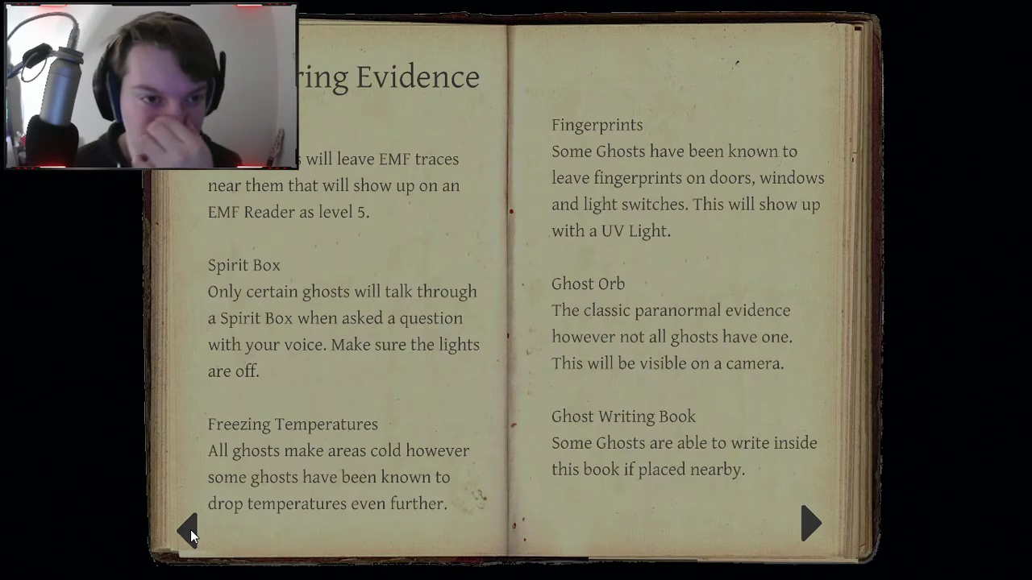
click(190, 529)
click(190, 530)
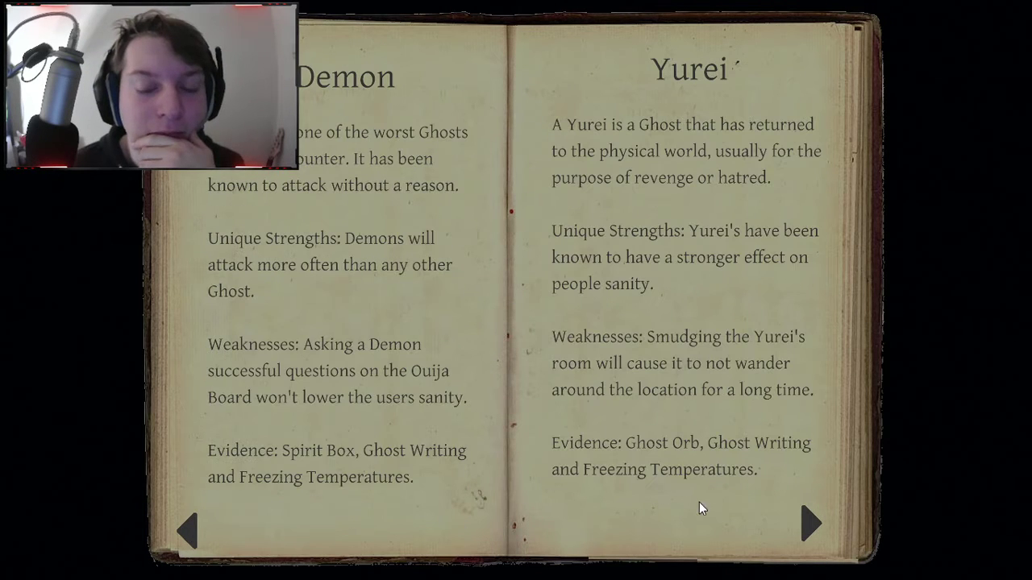
click(810, 522)
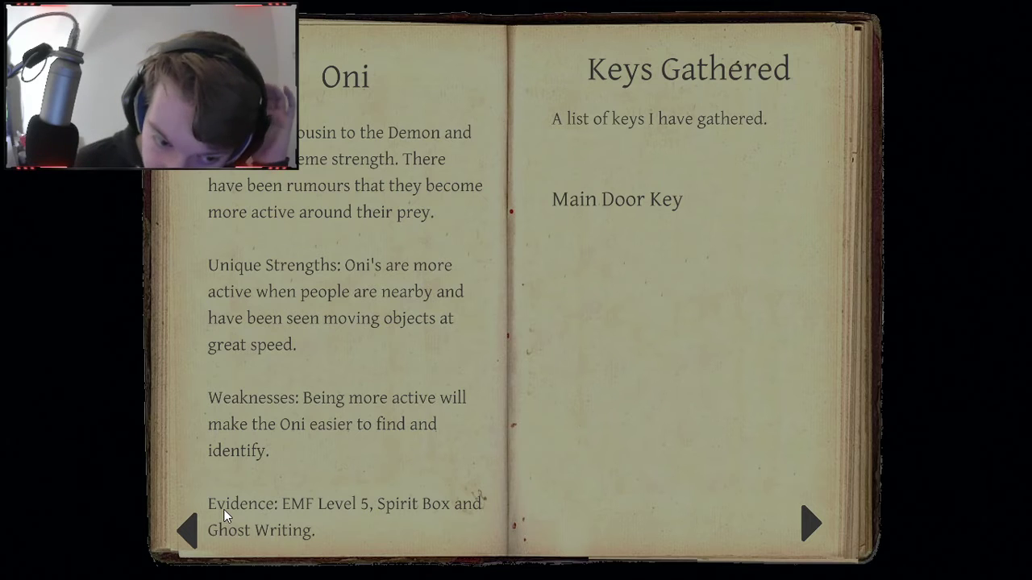
click(197, 527)
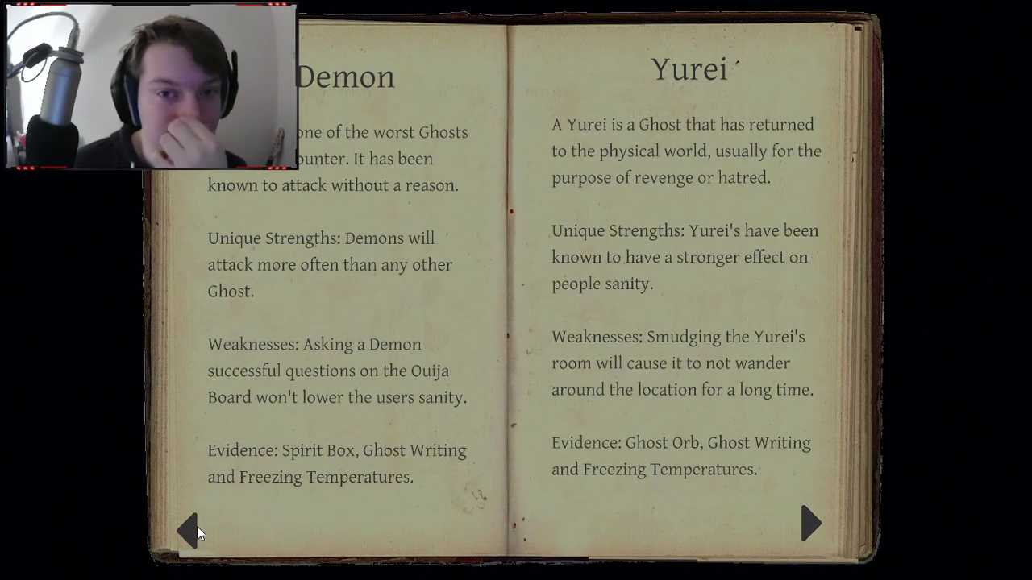
click(198, 527)
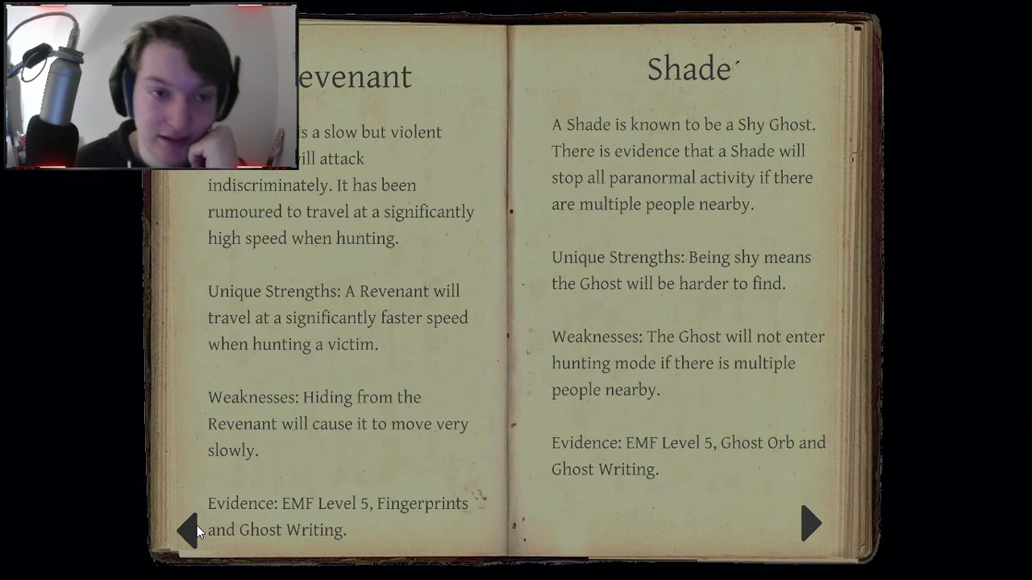
click(196, 526)
click(196, 526)
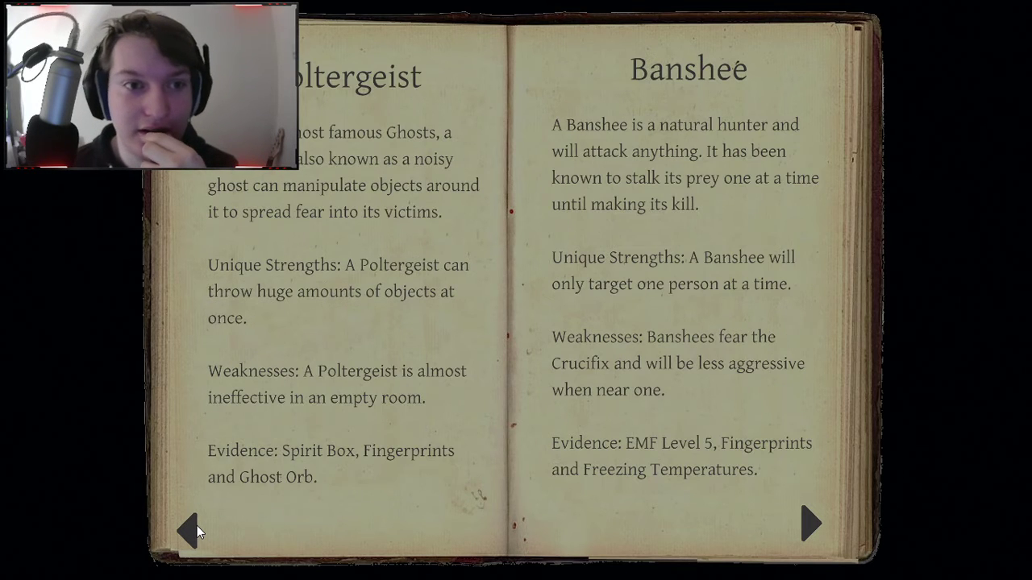
click(197, 525)
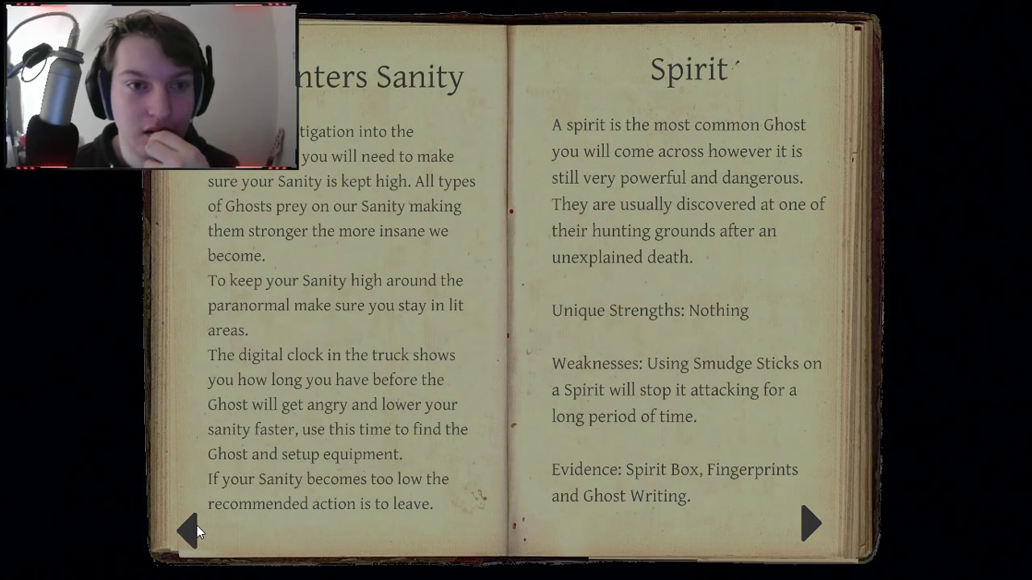
click(812, 524)
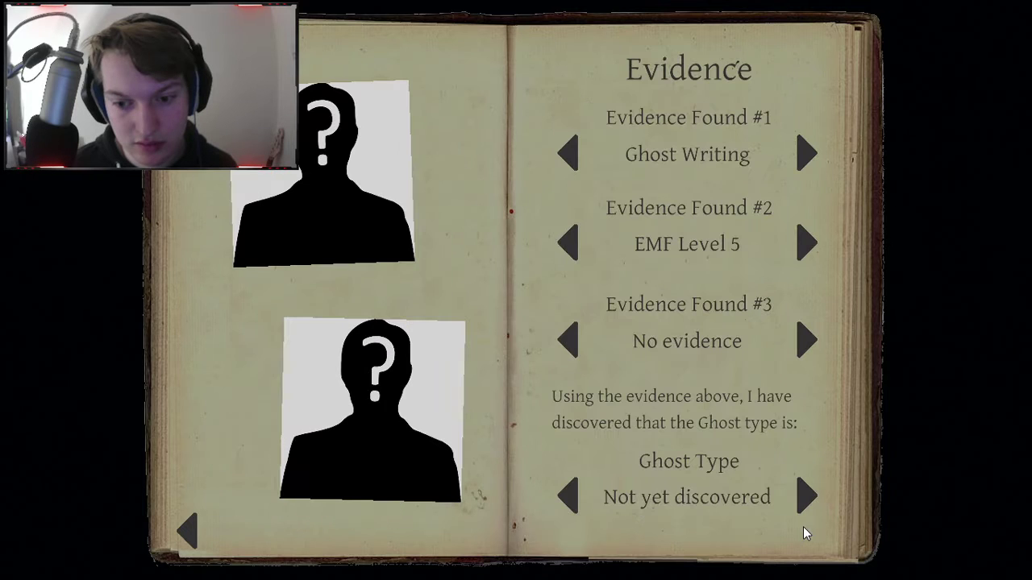
click(805, 500)
click(806, 500)
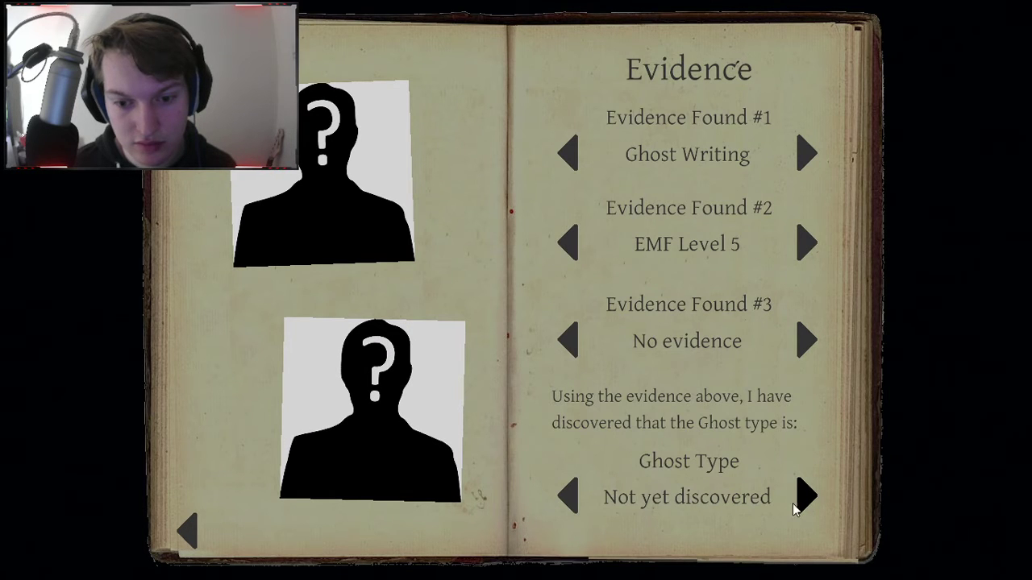
click(189, 521)
click(189, 521)
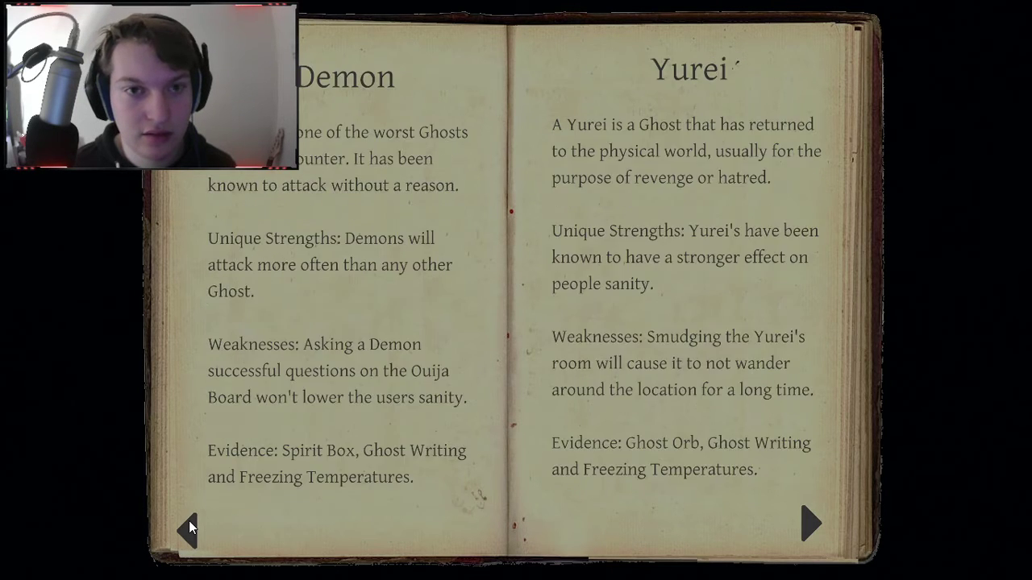
click(188, 520)
click(814, 518)
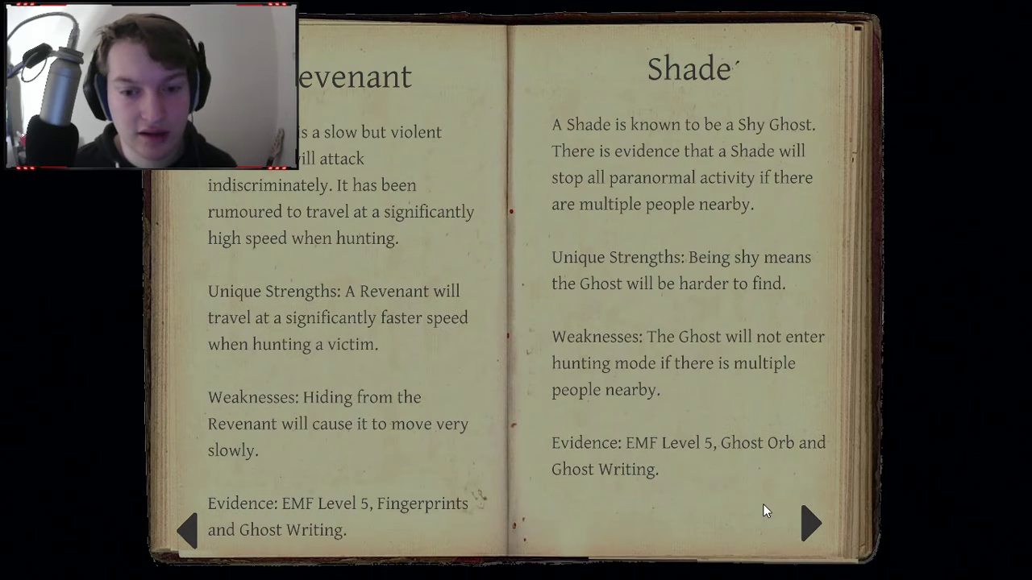
key(j)
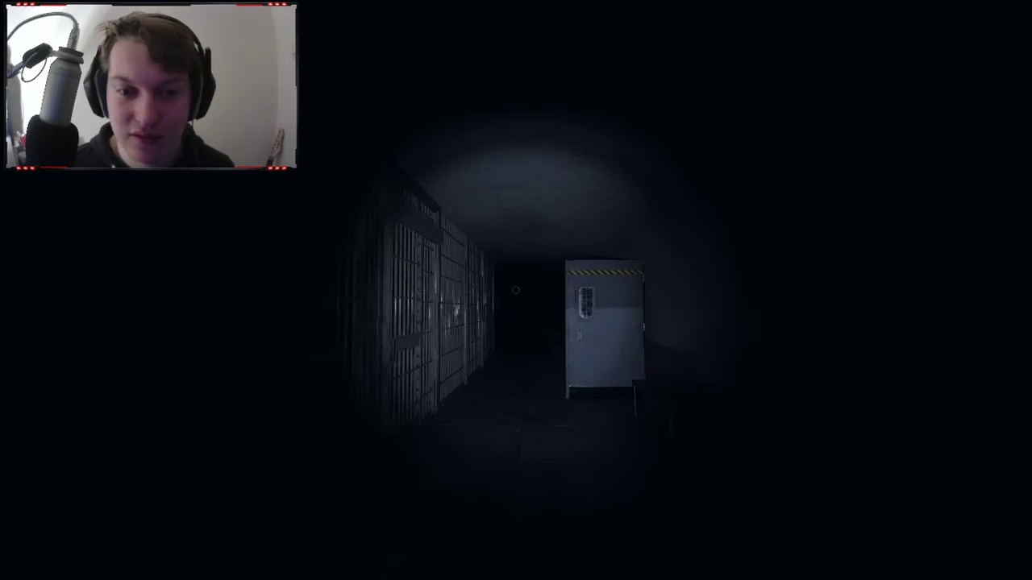
Walk past the waiting chairs, lockers and metal detectors to the push-bar exit door
key(w)
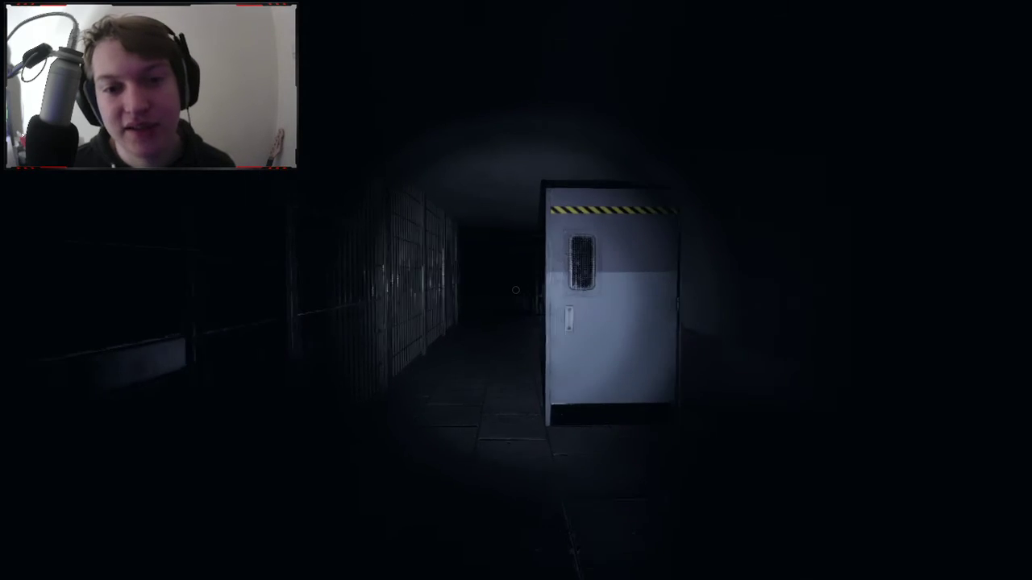
key(w)
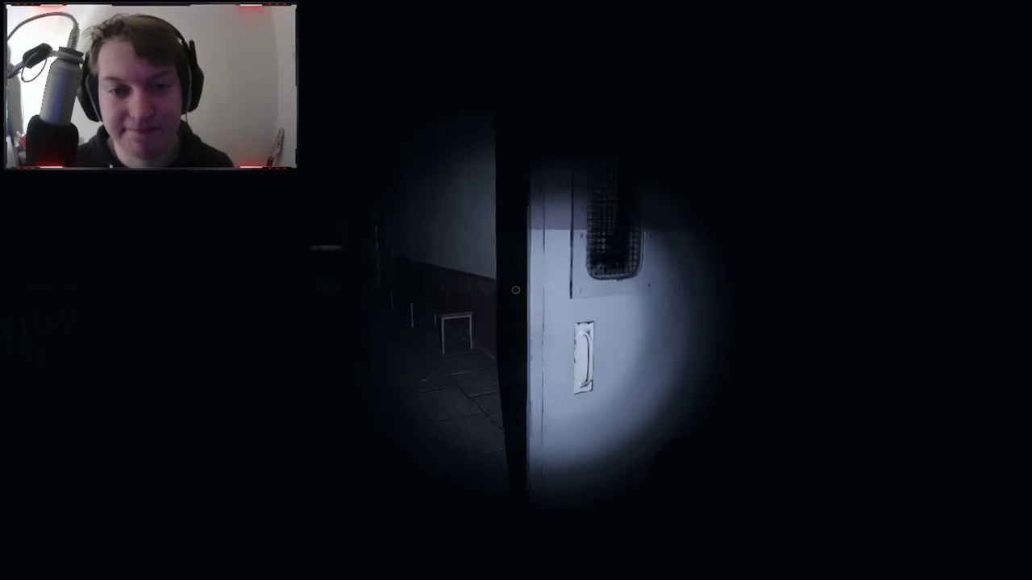
key(w)
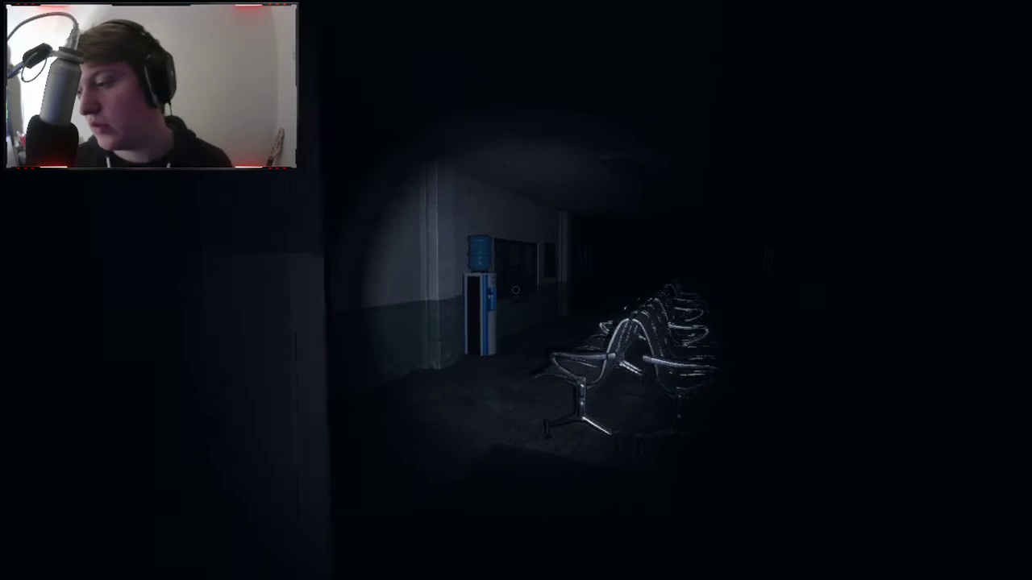
key(w)
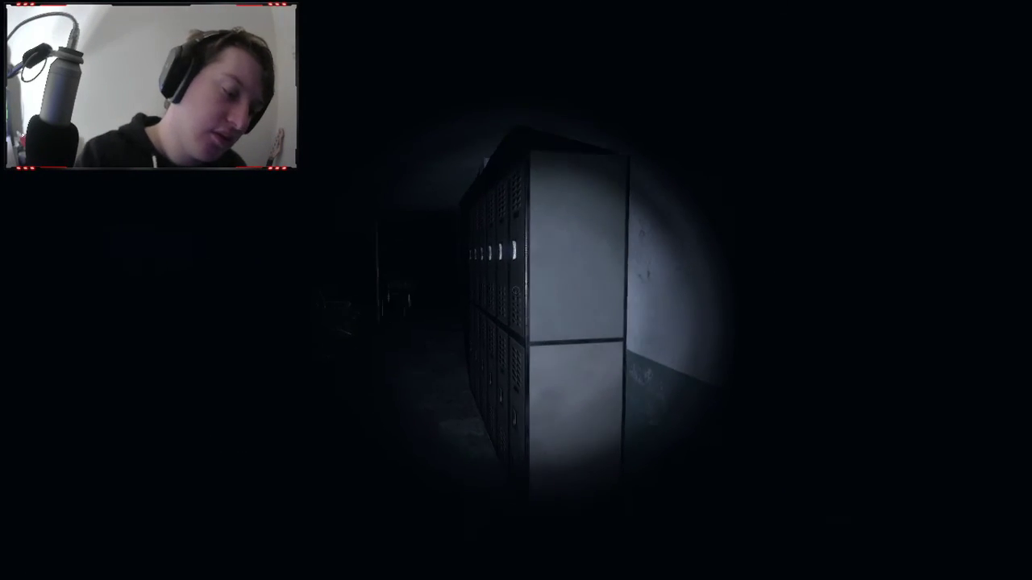
key(w)
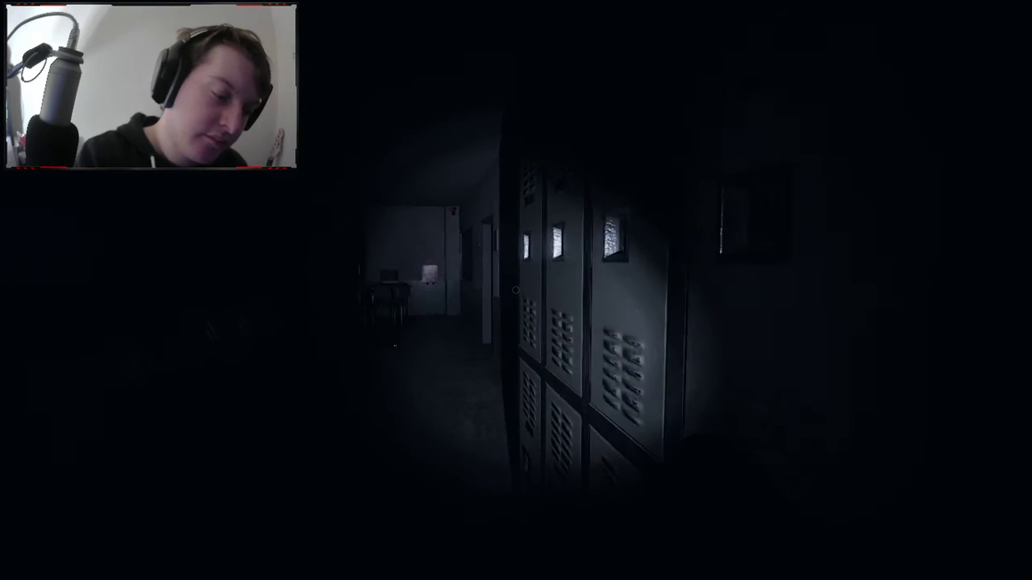
key(w)
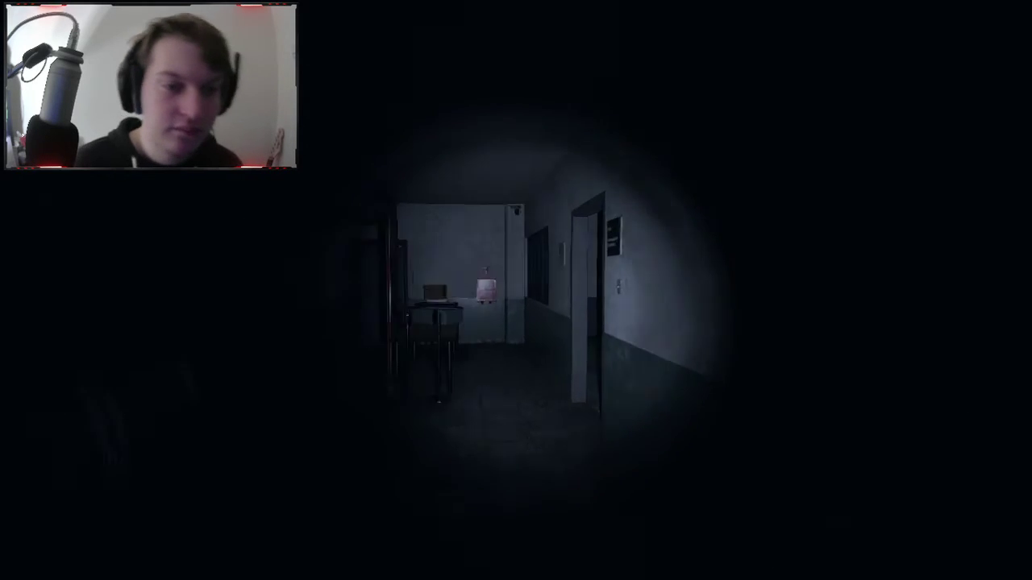
key(w)
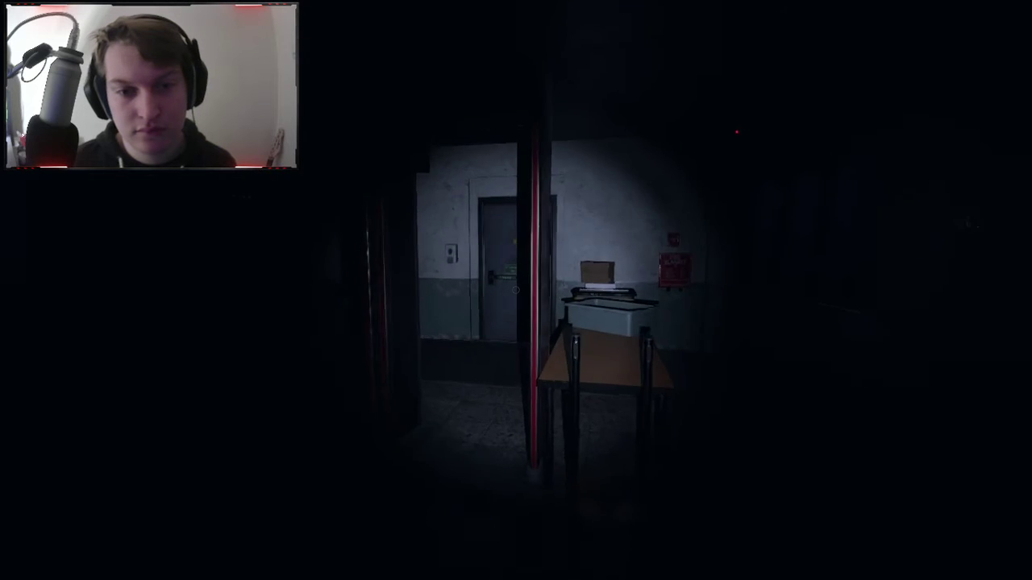
key(w)
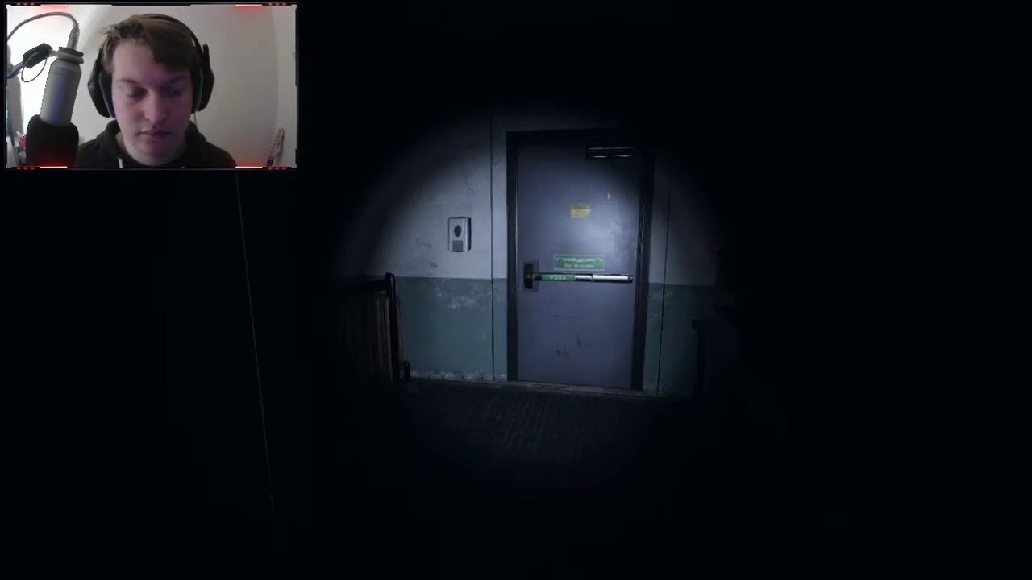
key(w)
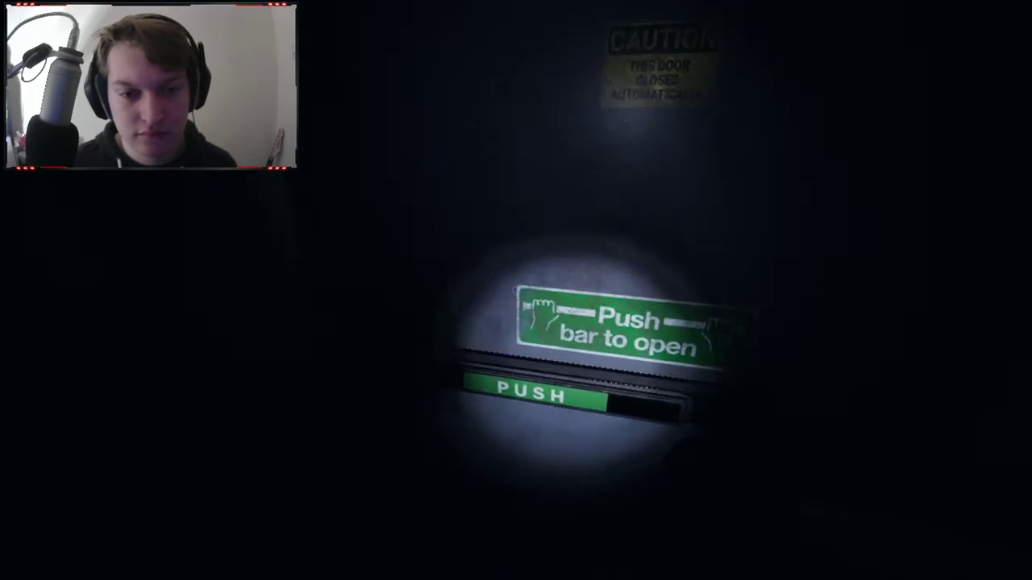
Exit into the yard, pass through the open fence gate, and climb into the truck
key(w)
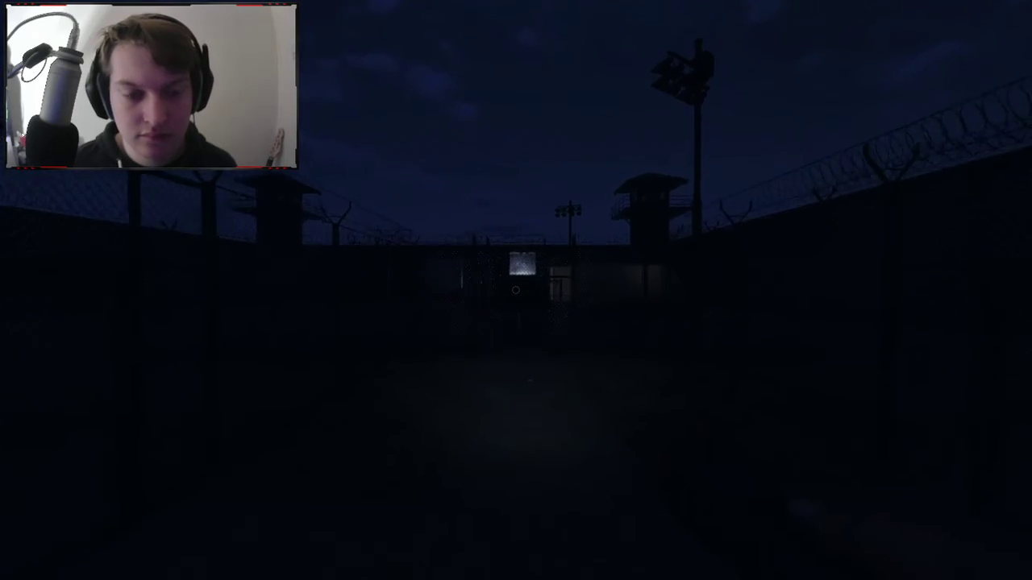
key(w)
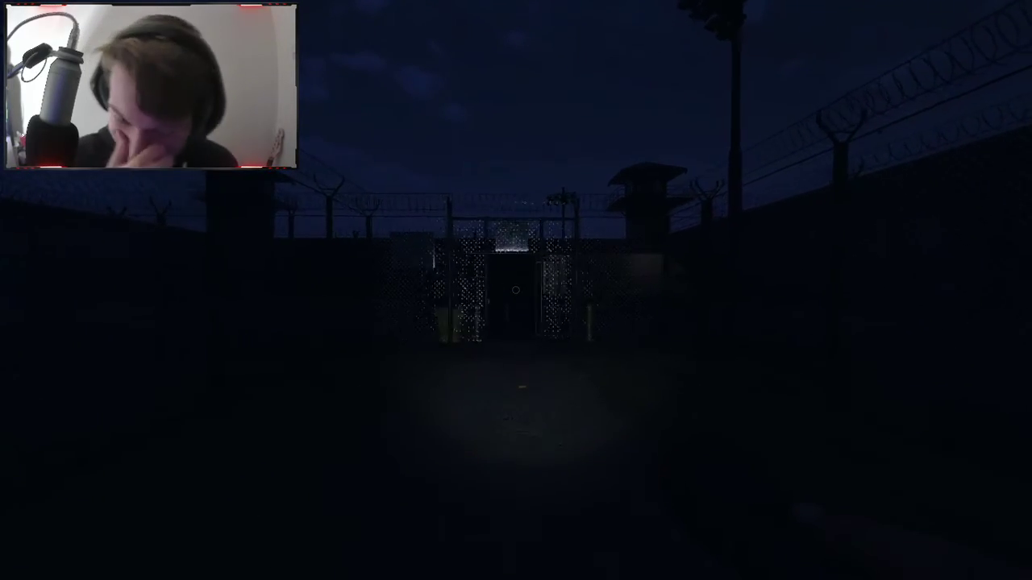
key(w)
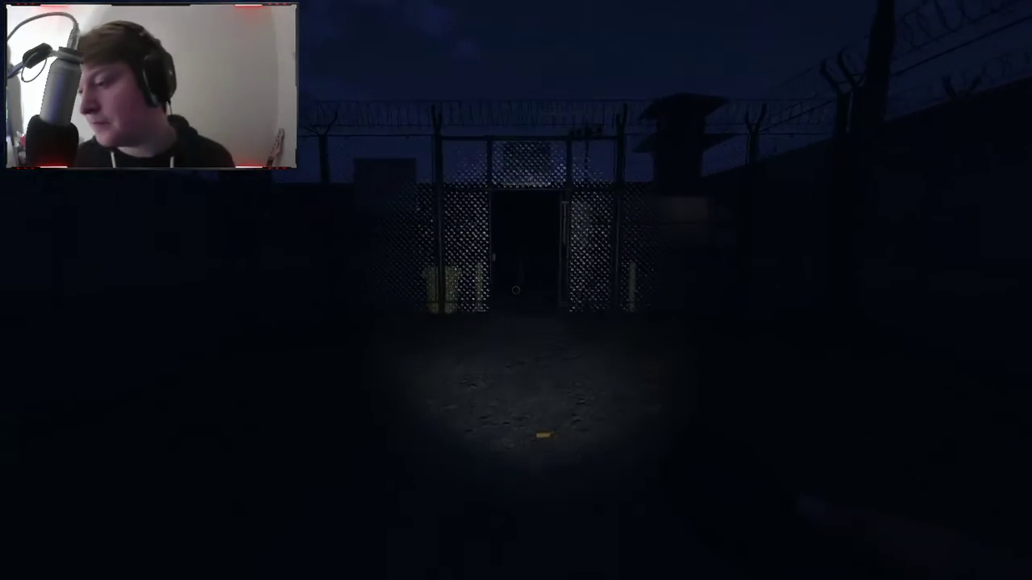
key(w)
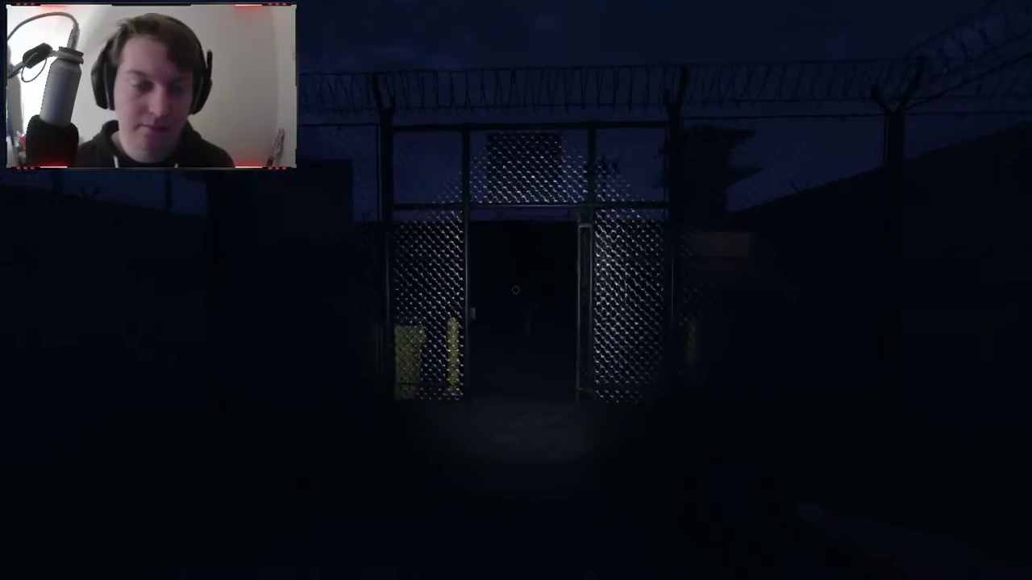
key(w)
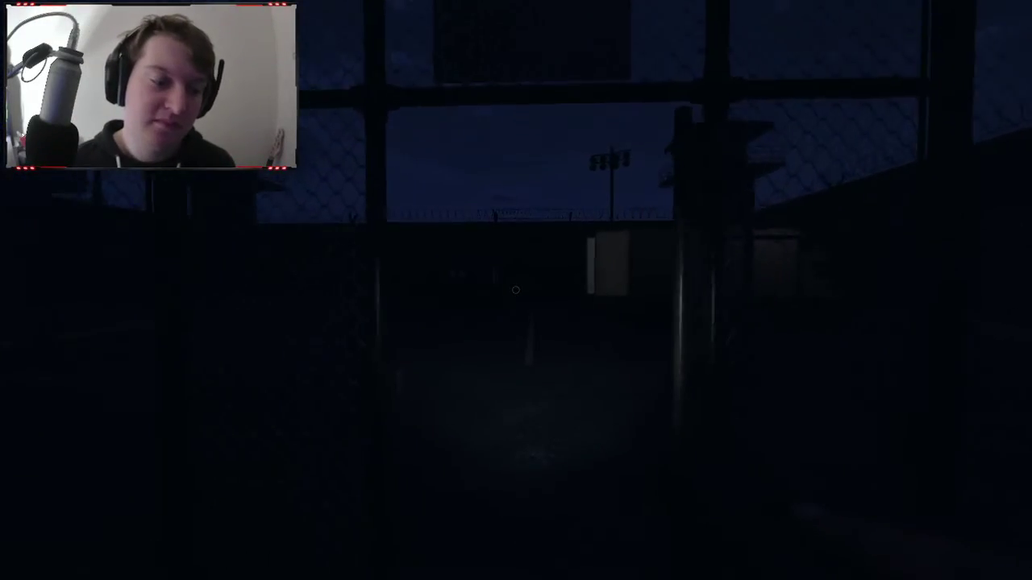
key(w)
key(w)
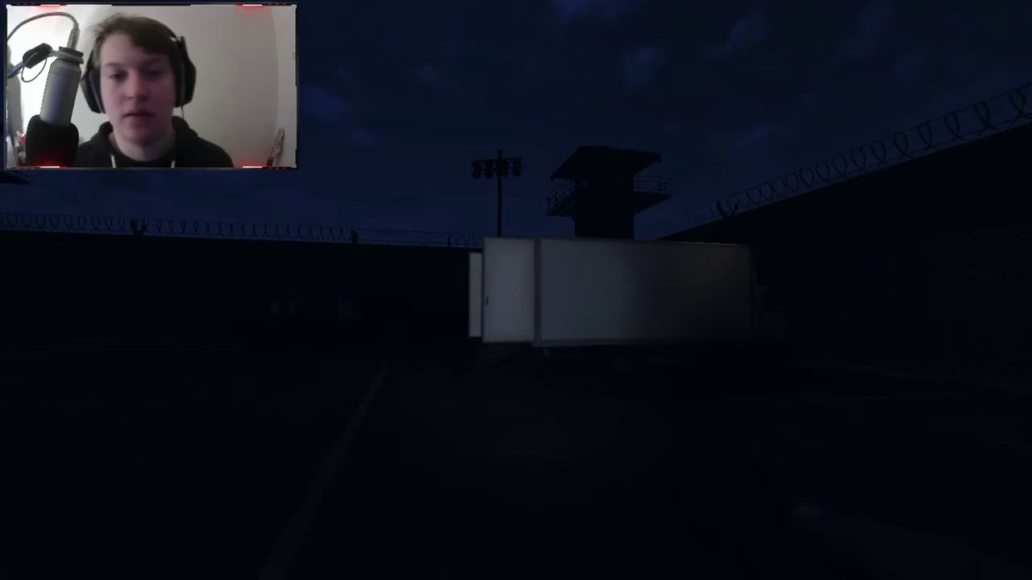
key(w)
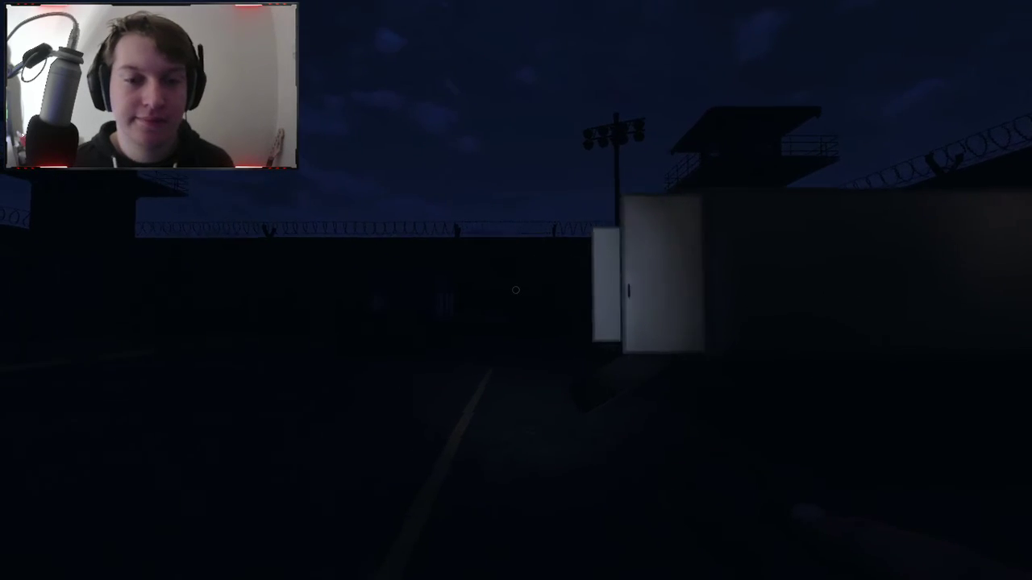
key(w)
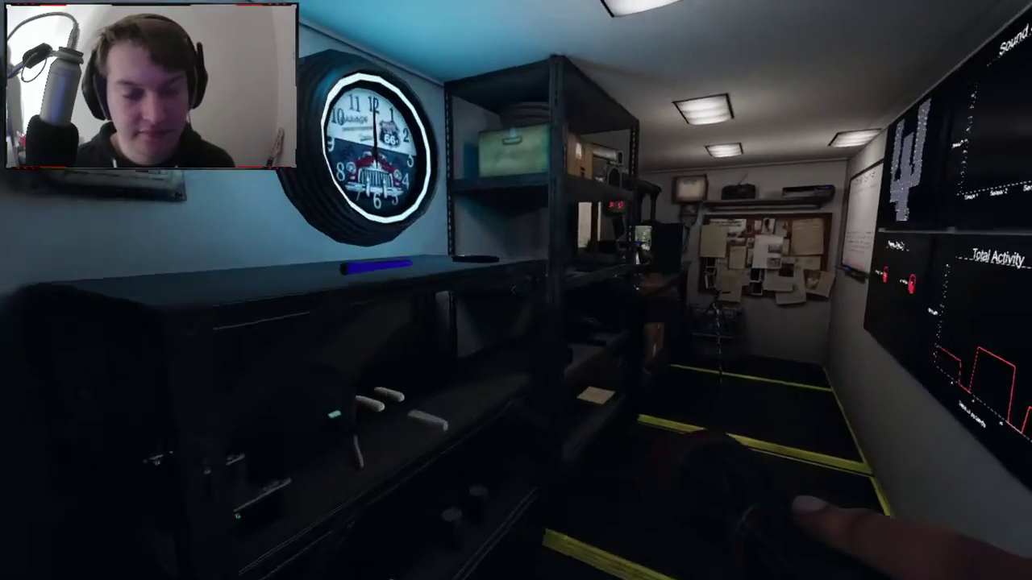
Line up at the camera desk and cycle through three prison camera feeds
key(w)
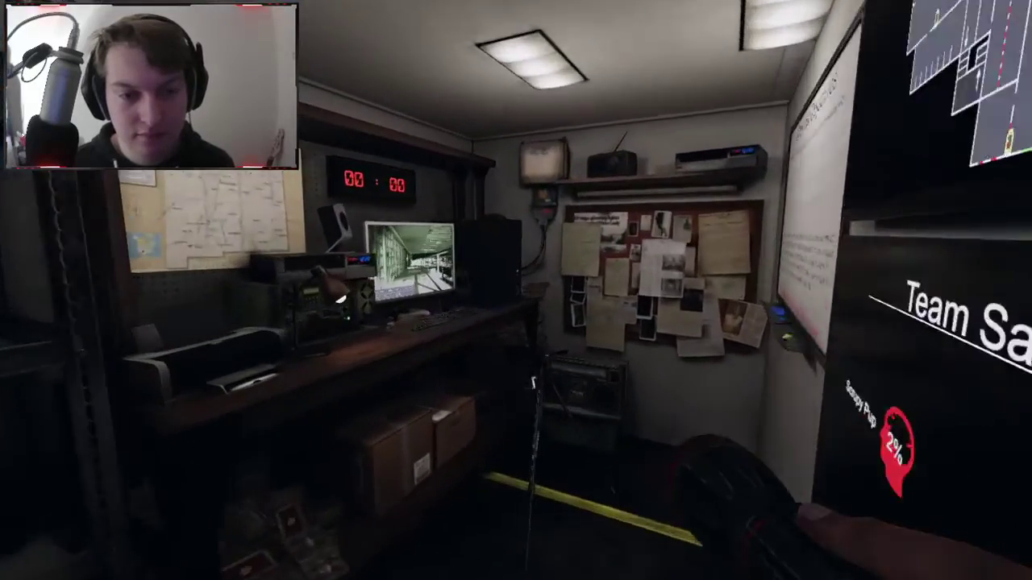
key(w)
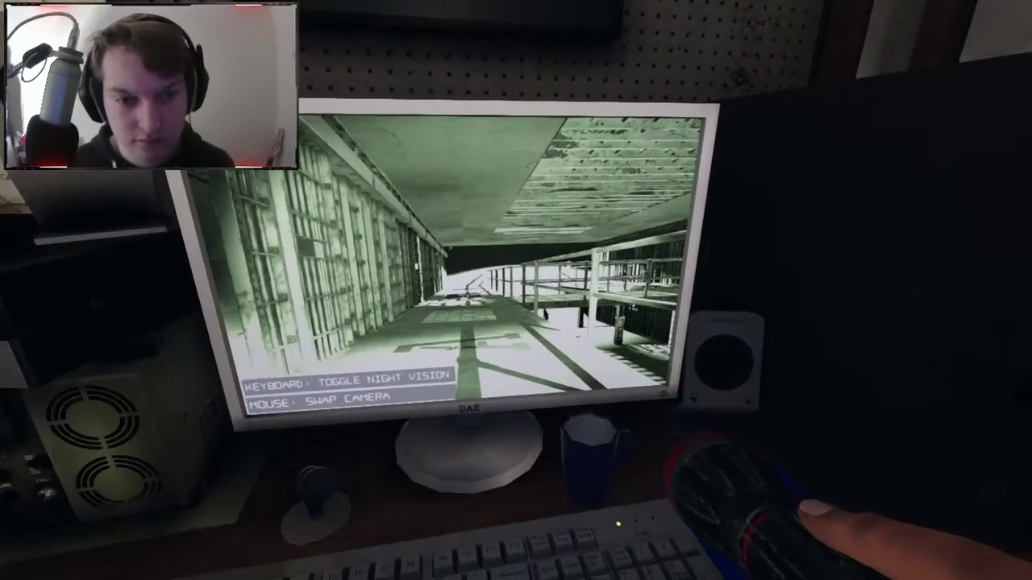
drag(516, 291, 726, 403)
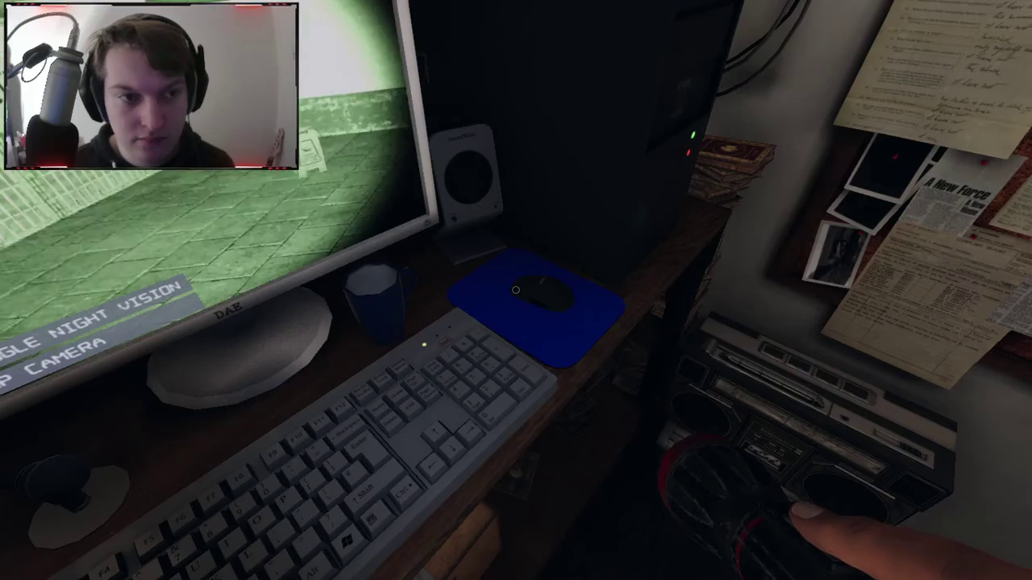
key(s)
key(w)
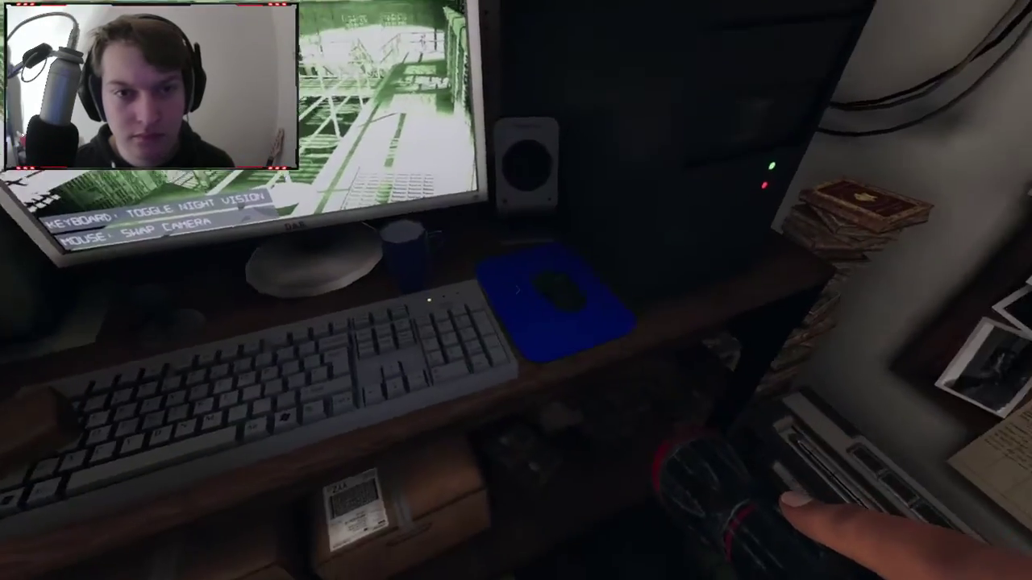
click(516, 290)
click(516, 290)
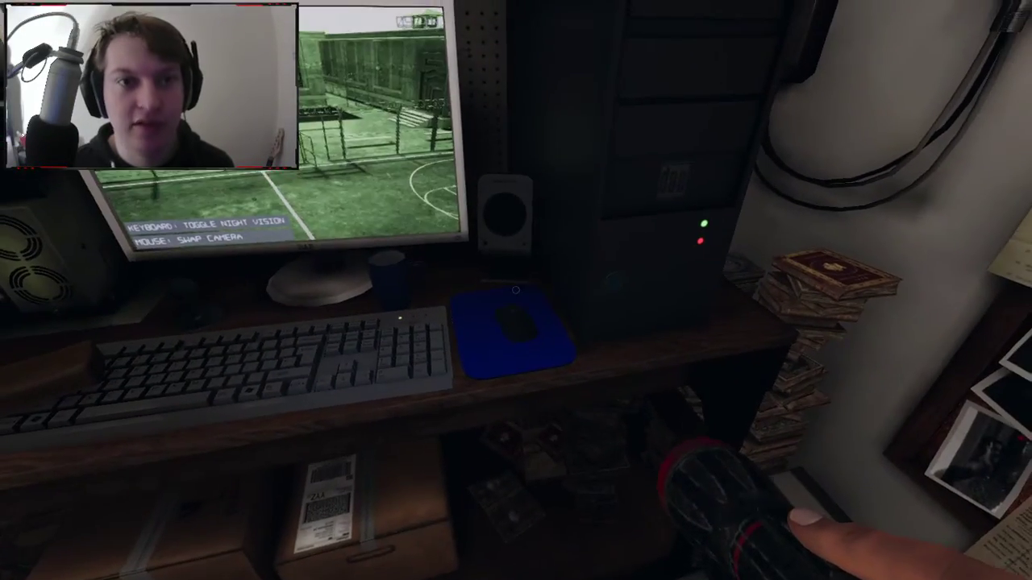
click(515, 291)
click(515, 290)
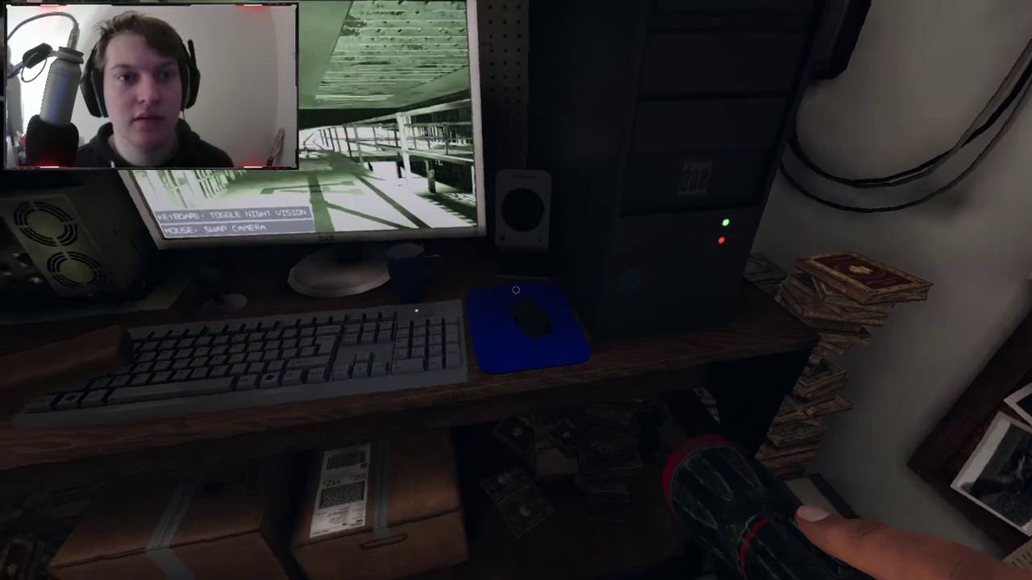
Recentre on the monitor and open the journal to the Revenant and Shade entries
key(w)
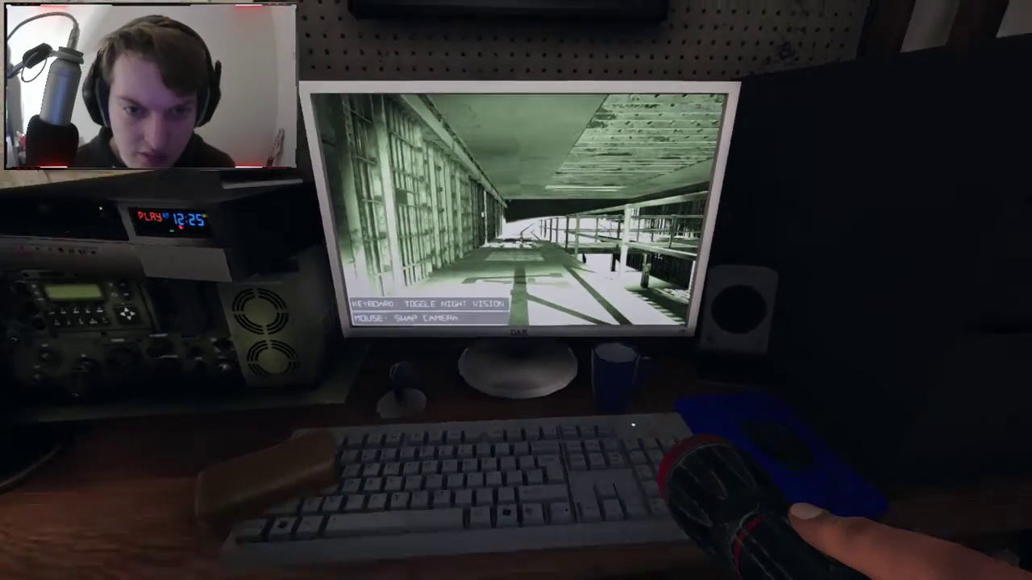
key(s)
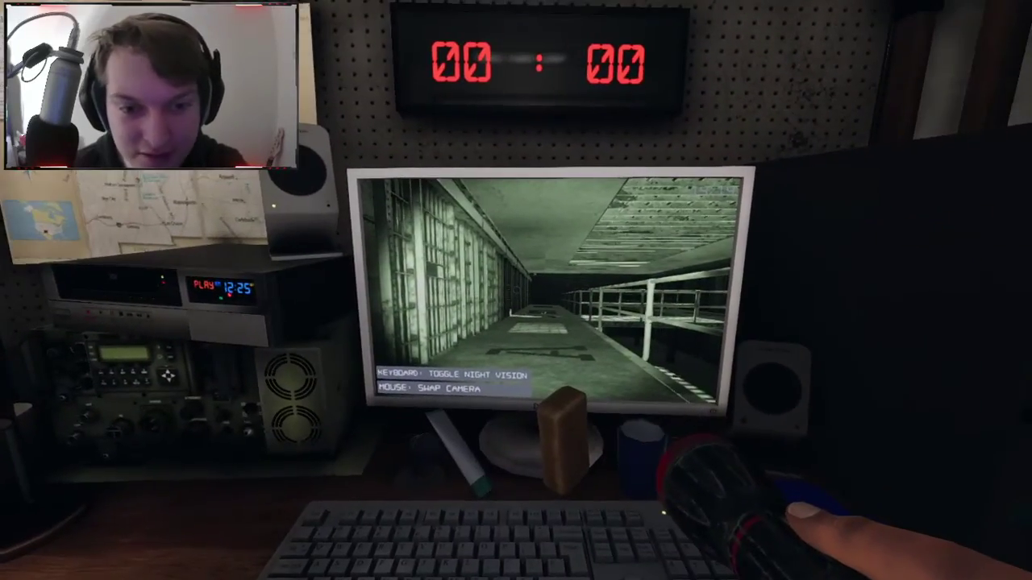
key(j)
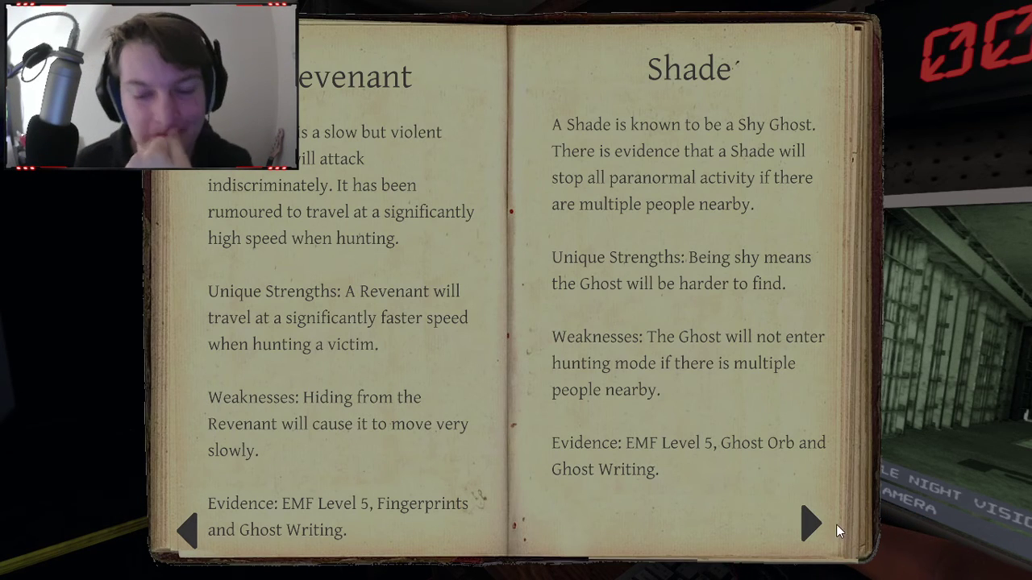
Page past the Demon, Yurei and Oni entries to the evidence page, then close the journal
click(807, 527)
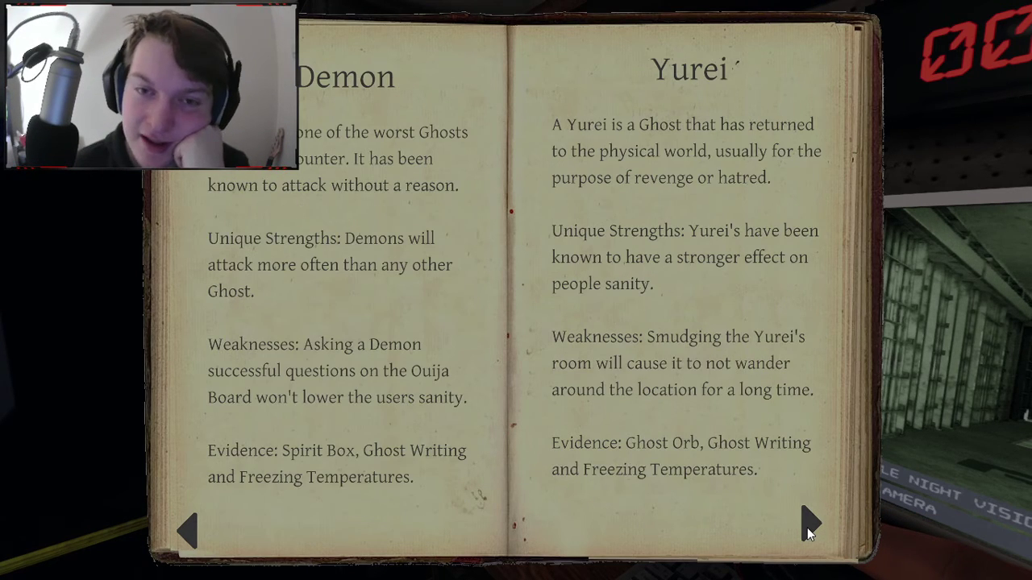
click(807, 528)
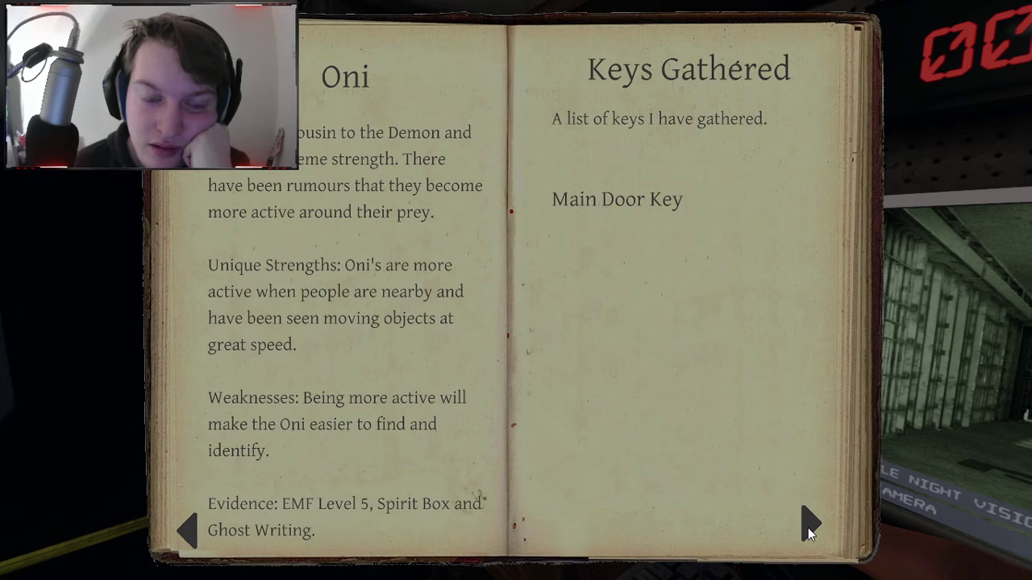
click(808, 528)
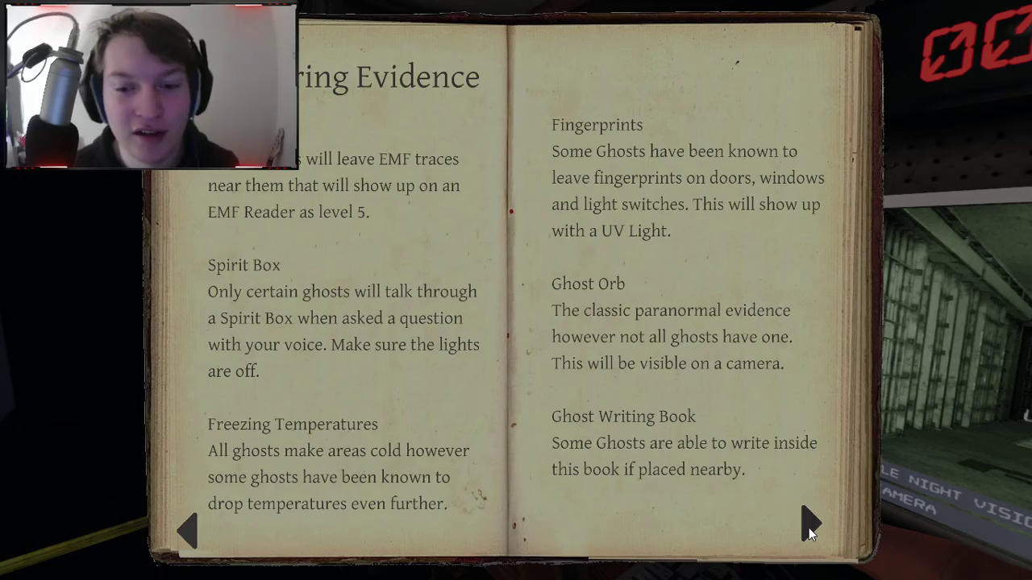
click(809, 528)
click(810, 528)
key(j)
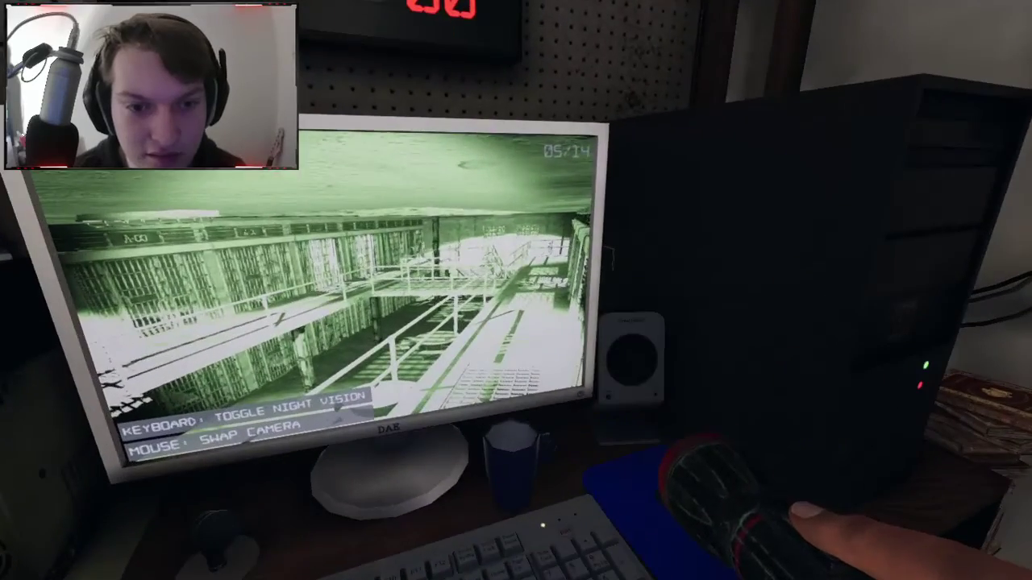
click(516, 291)
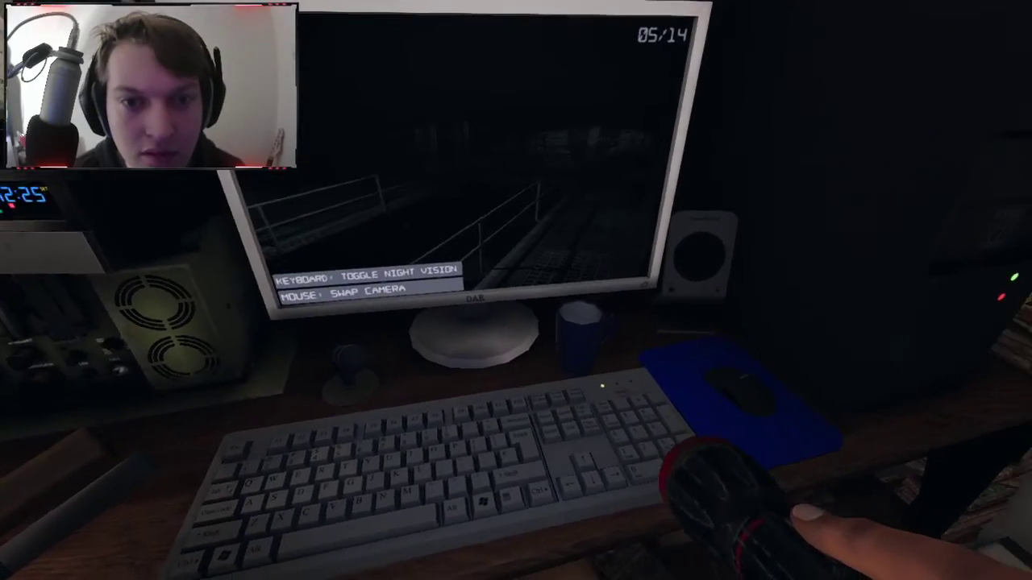
click(516, 290)
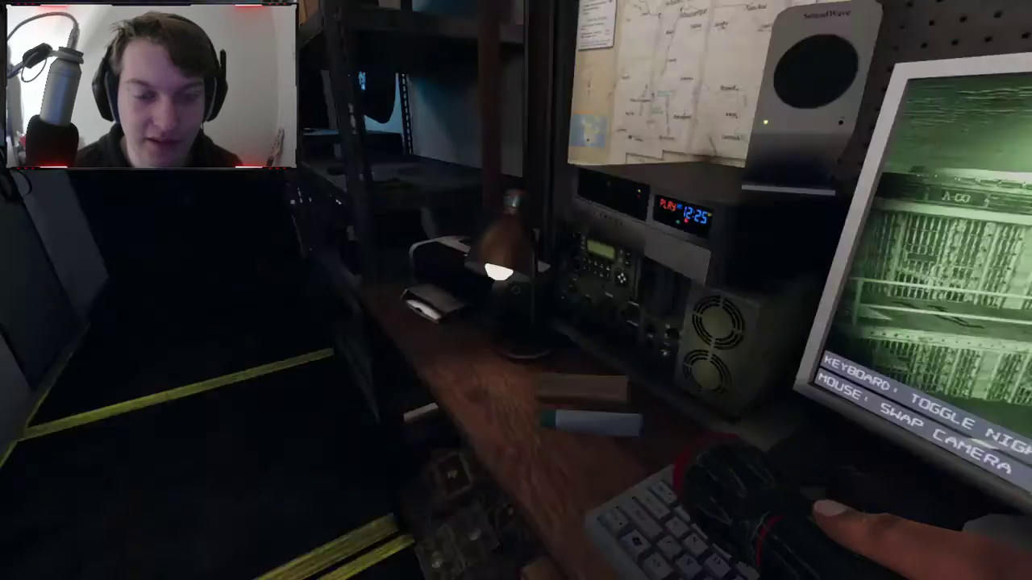
Cycle the journal's third evidence through EMF Level 5, Fingerprints and Ghost Writing
key(j)
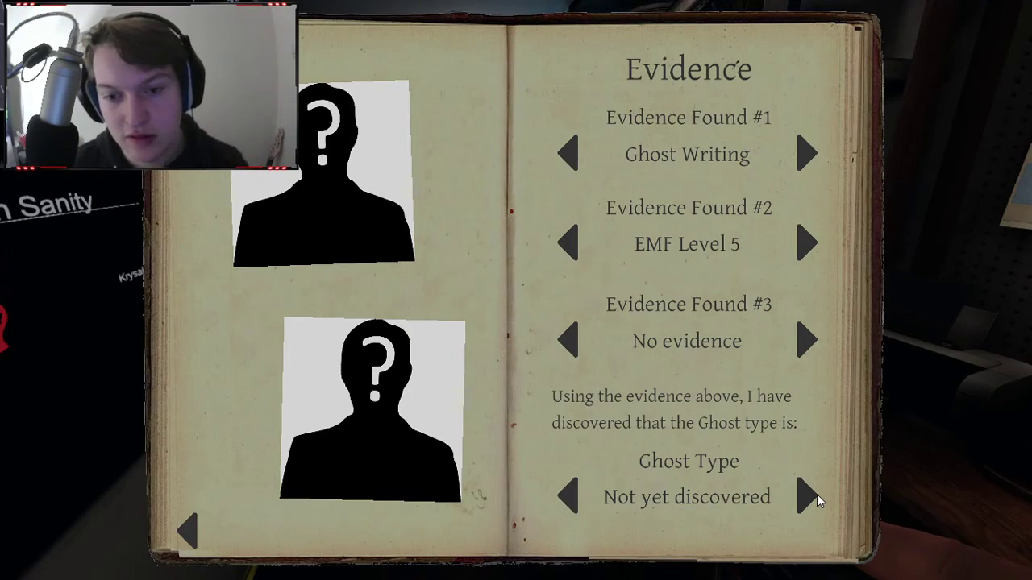
click(817, 494)
click(808, 346)
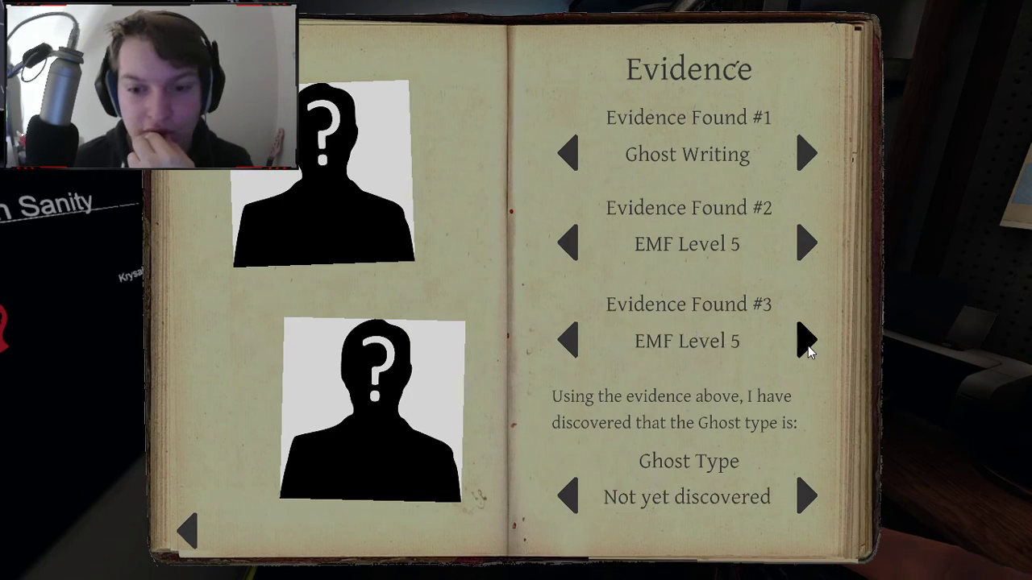
click(808, 346)
click(808, 346)
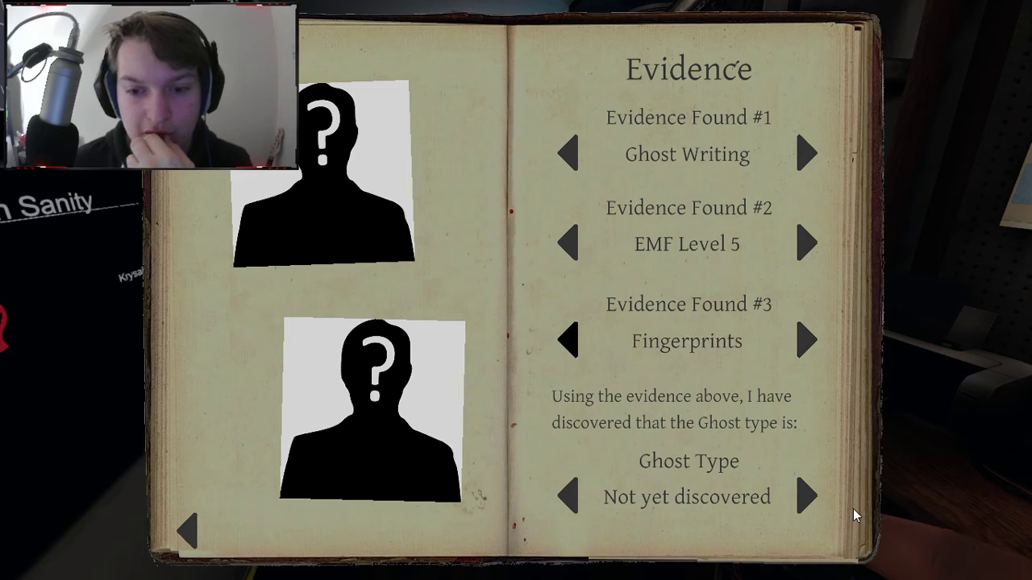
click(812, 493)
click(806, 341)
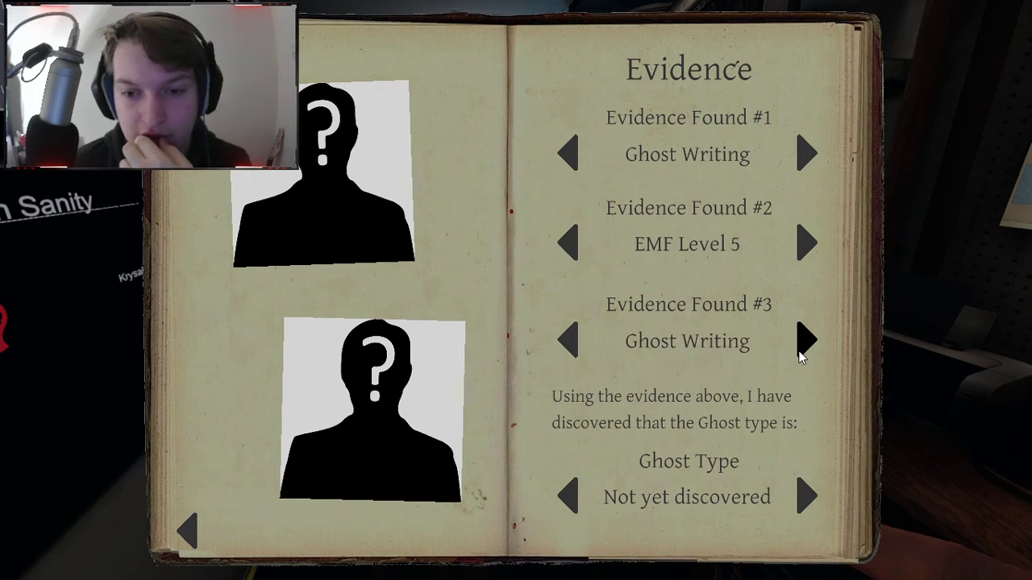
Set the third evidence to Spirit Box, mark the ghost as Oni, and close the journal
click(810, 498)
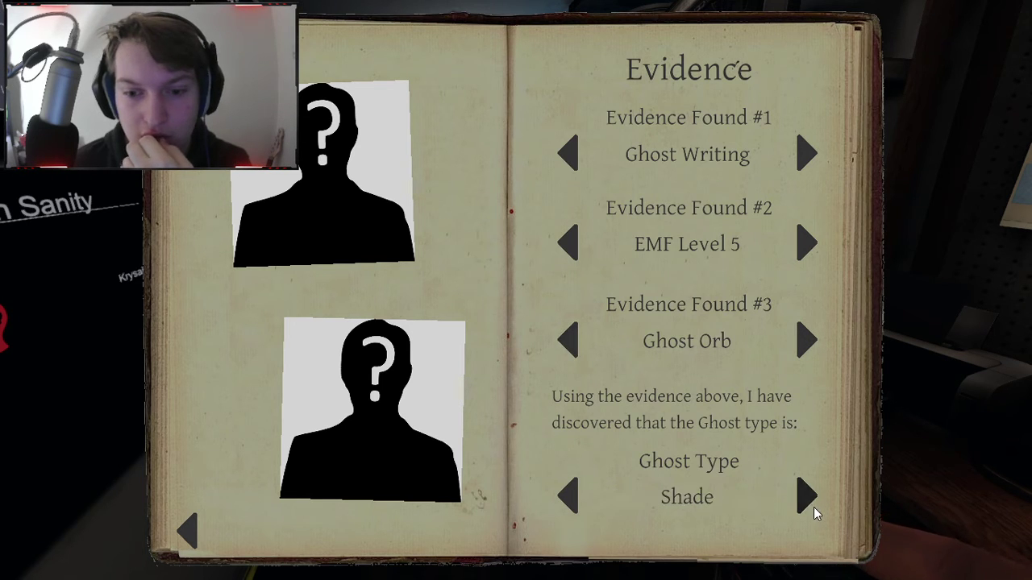
click(816, 341)
click(815, 341)
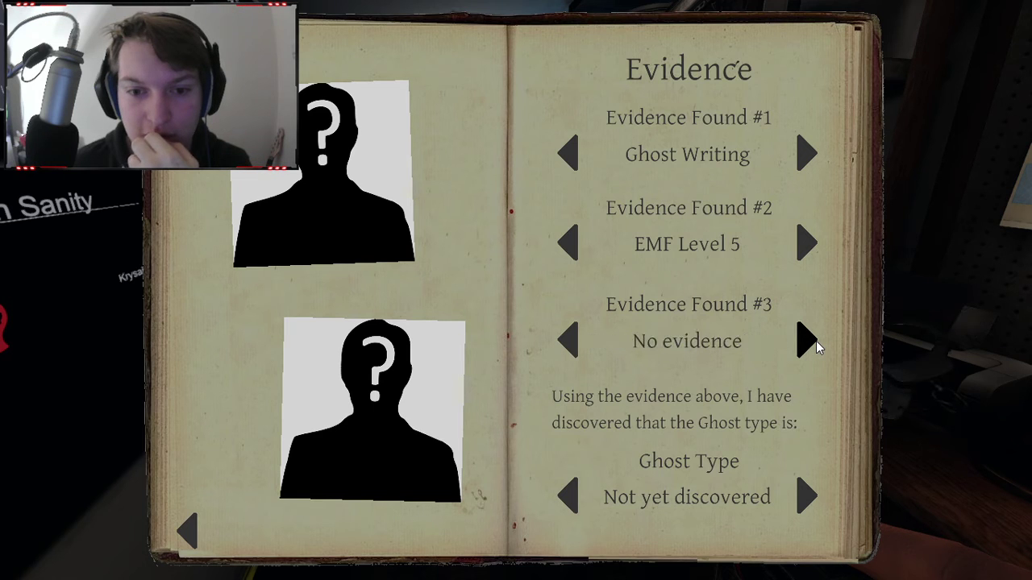
click(816, 340)
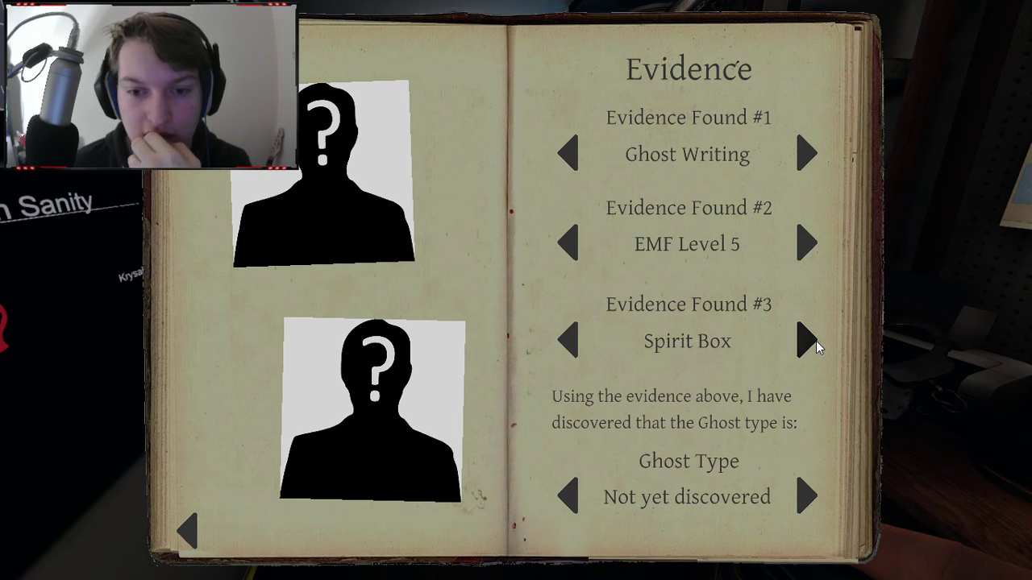
click(806, 499)
key(j)
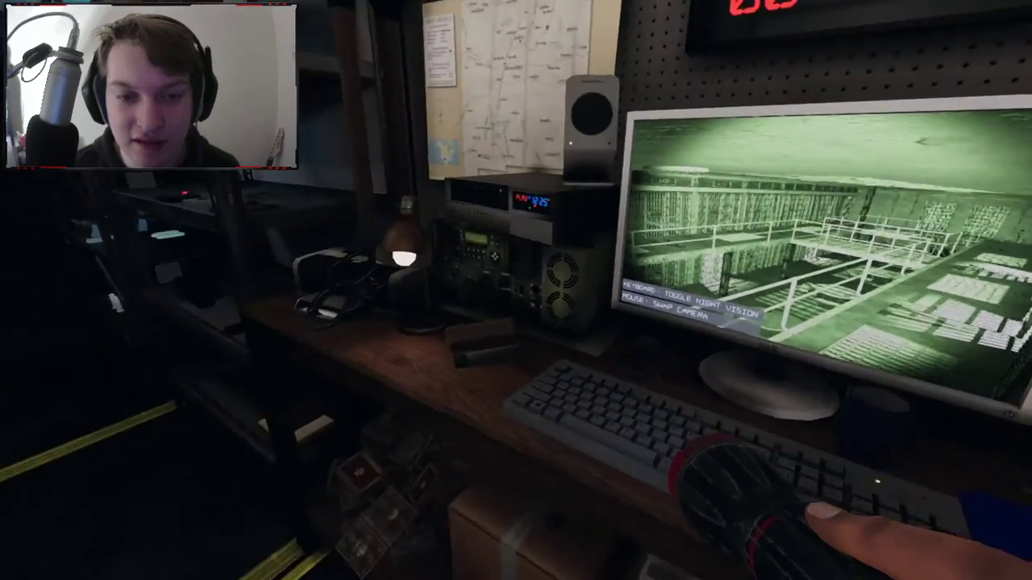
Reopen the journal at the truck desk to view the evidence page
key(j)
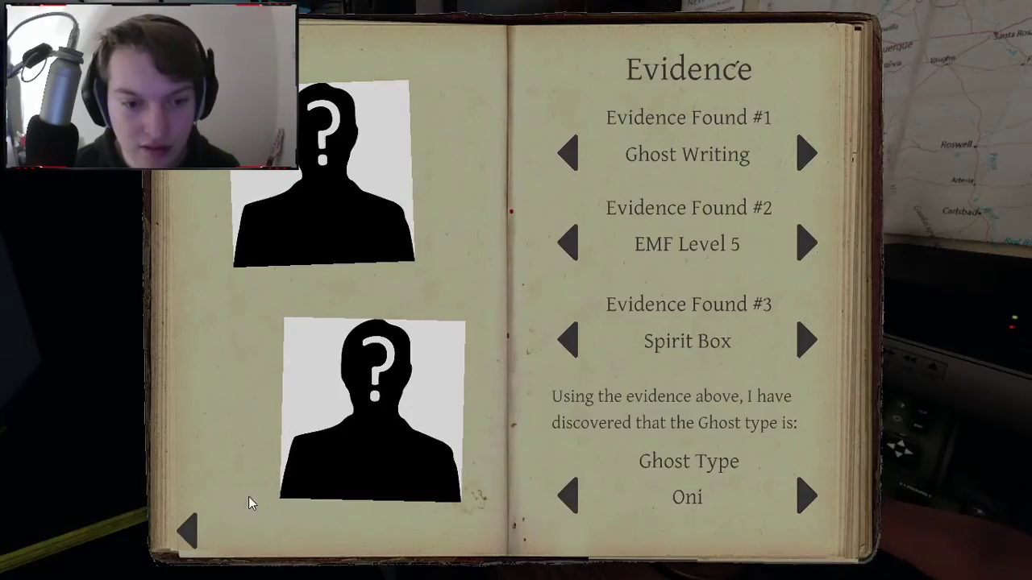
Turn back to the Oni entry to review its evidence, then close the journal
click(186, 523)
click(187, 524)
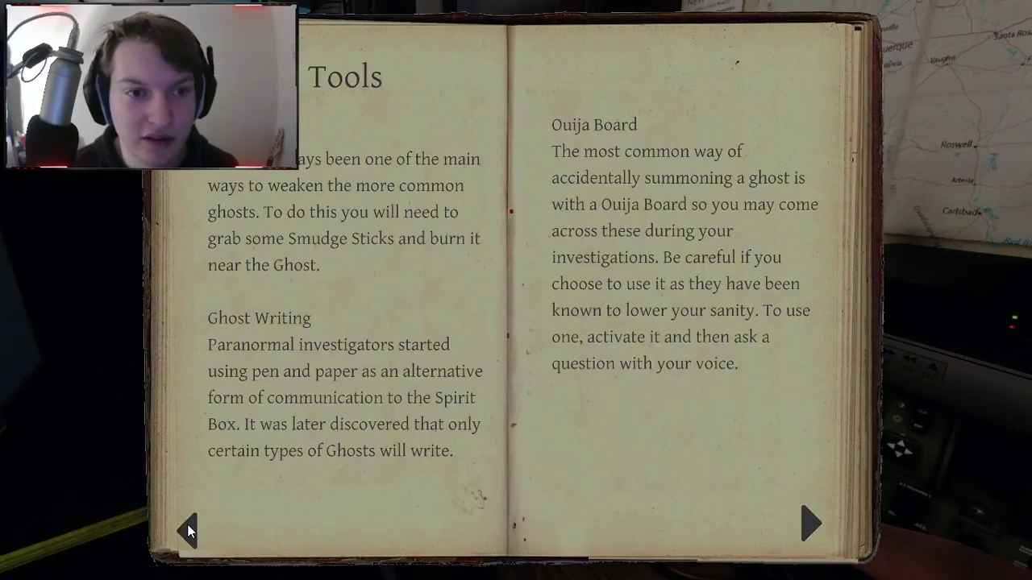
click(187, 524)
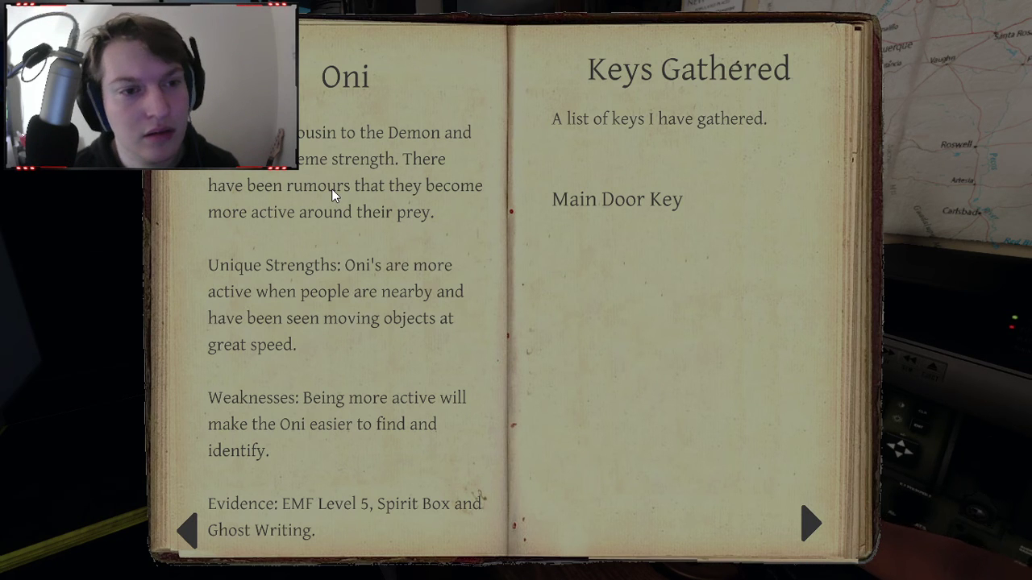
key(j)
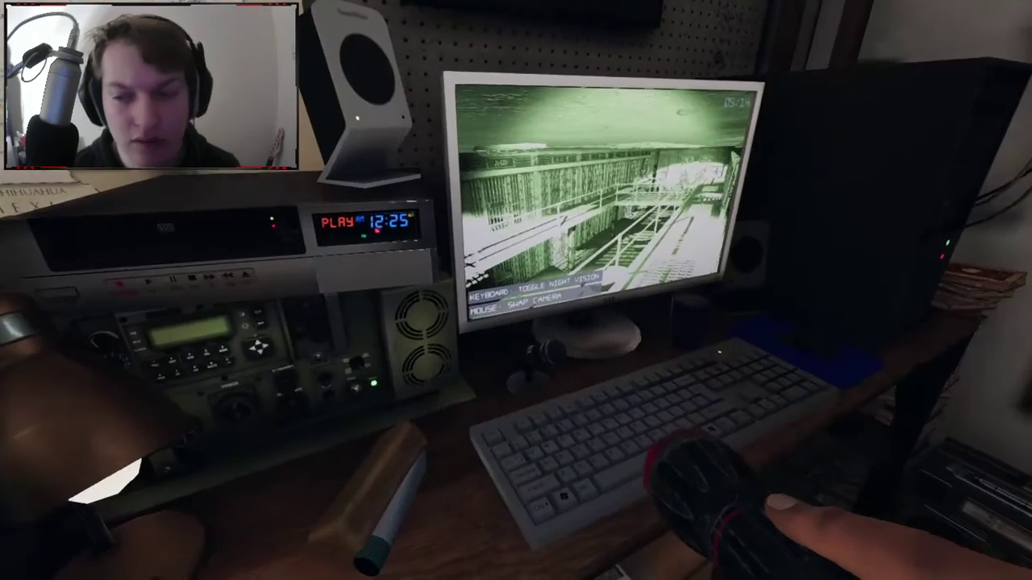
Reopen the journal and page from the Oni entry forward to evidence, then close it
key(j)
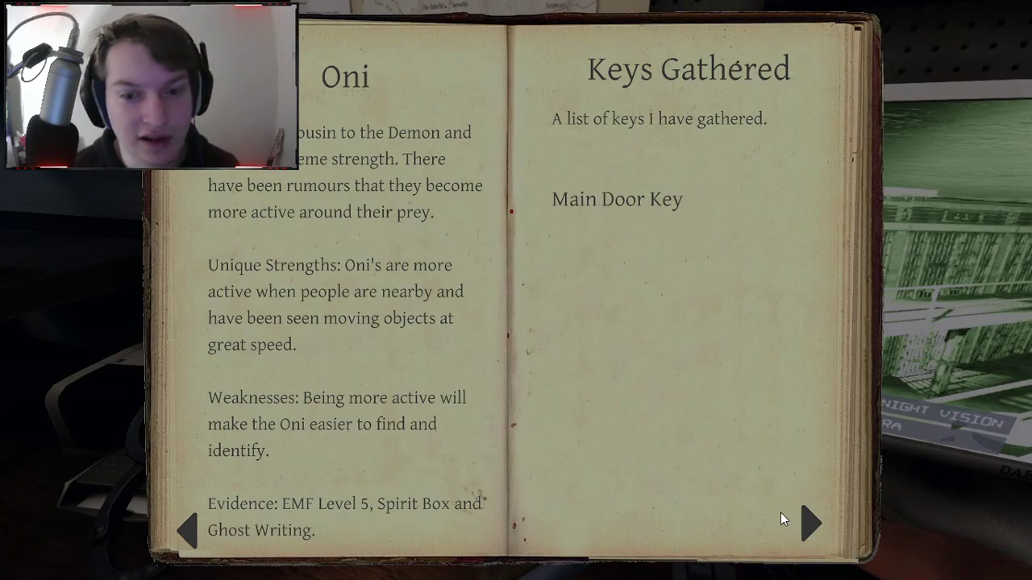
click(810, 519)
click(809, 519)
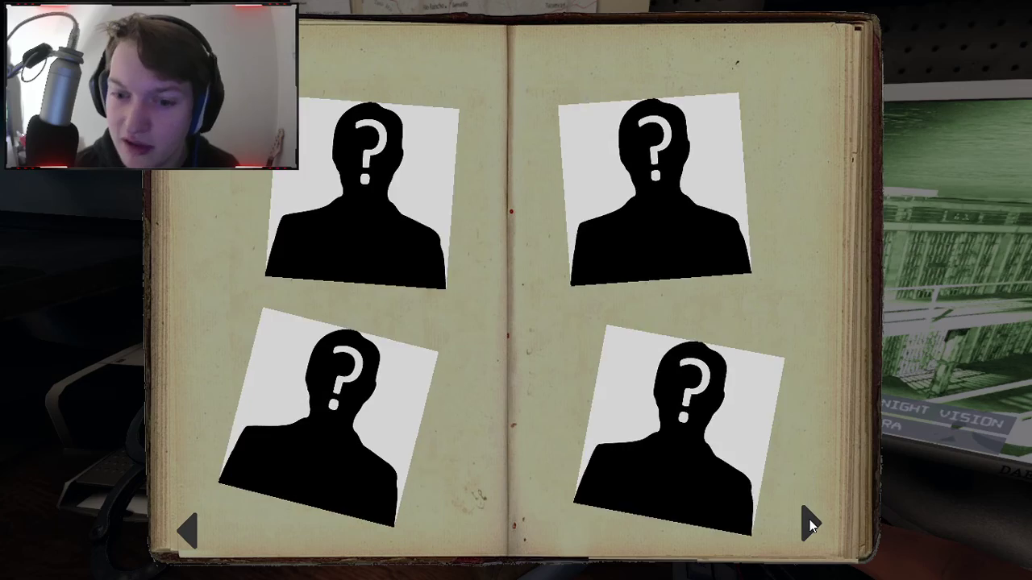
click(809, 519)
key(j)
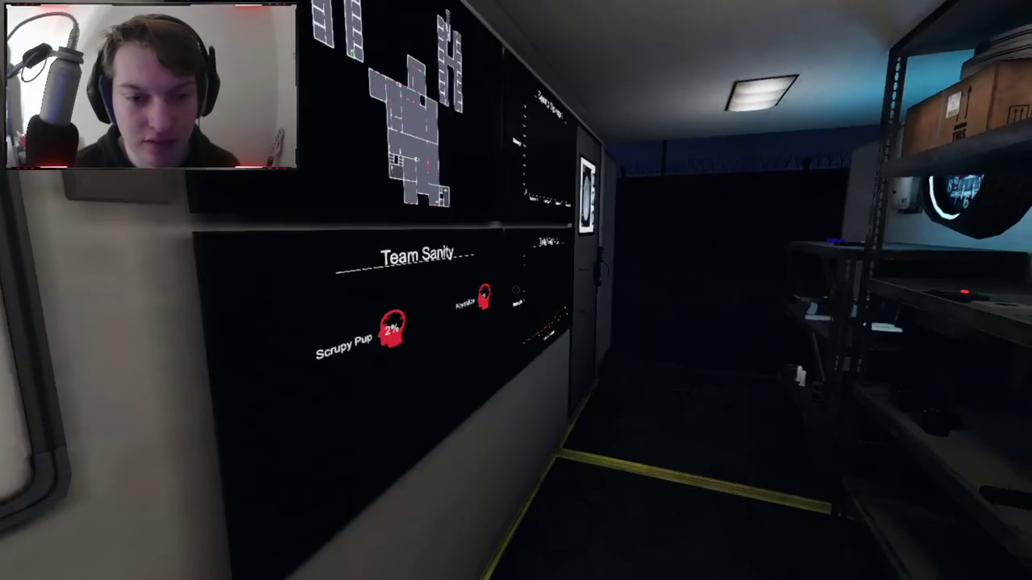
Check the journal evidence, then continue past the $90 Shade payment summary to the level 123 results
key(j)
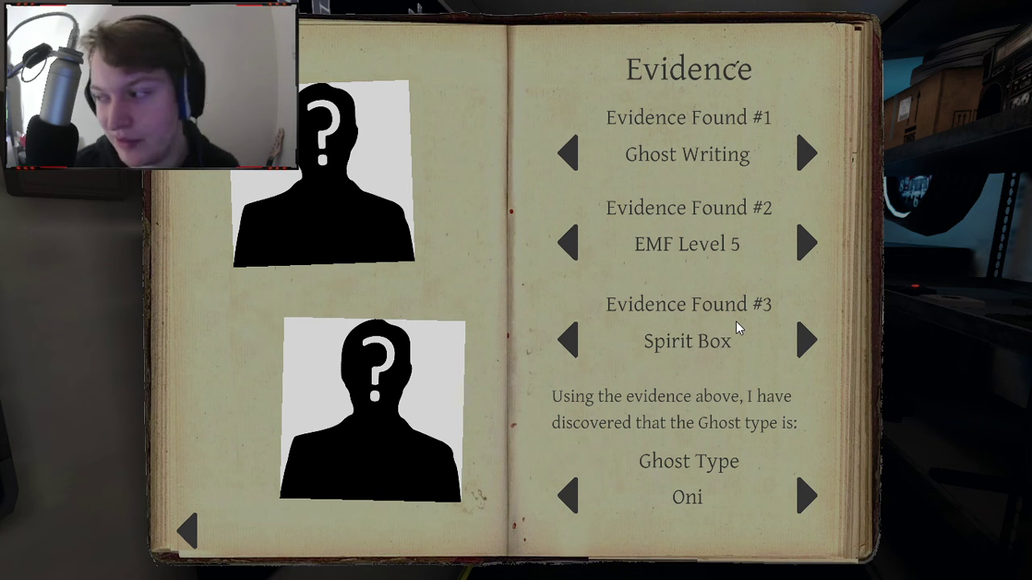
key(j)
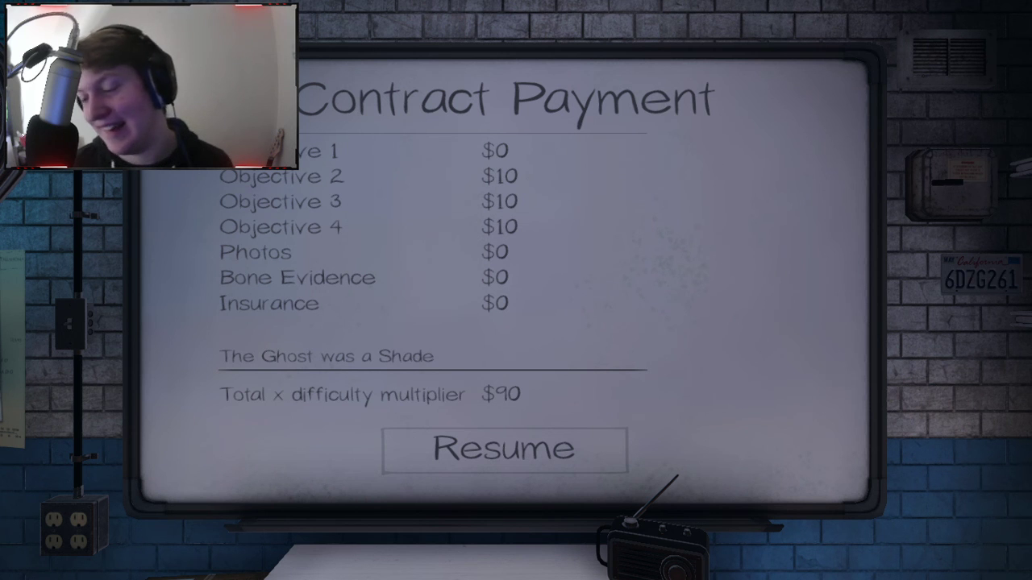
click(538, 452)
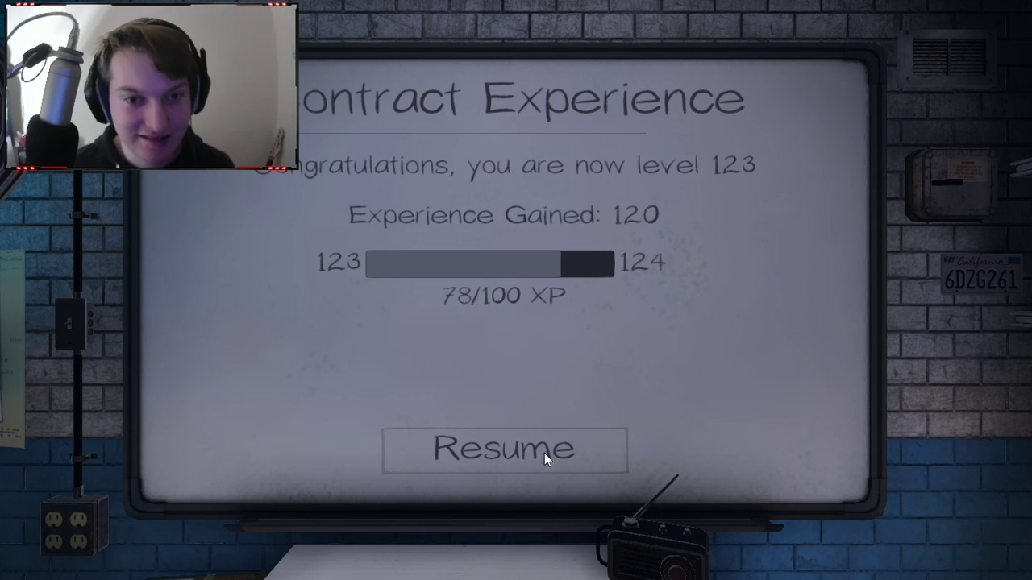